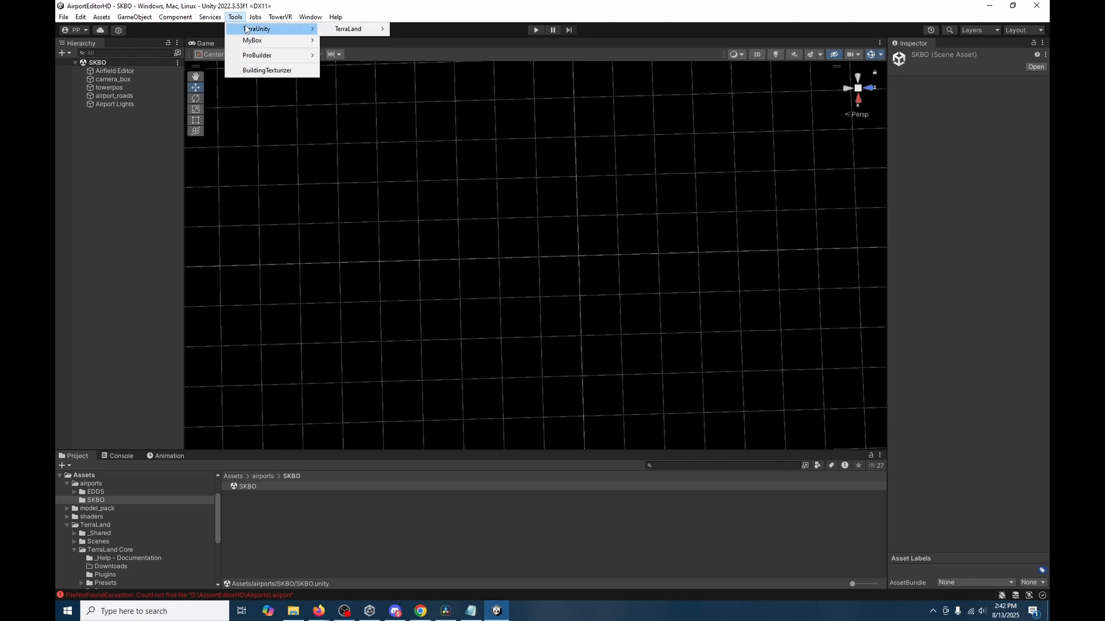
Step: Open the TerraLand Downloader, dock it beside the Inspector, widen it and bring up its Area Location coordinates
{"action": "mouse_move", "coordinate": [329, 31]}
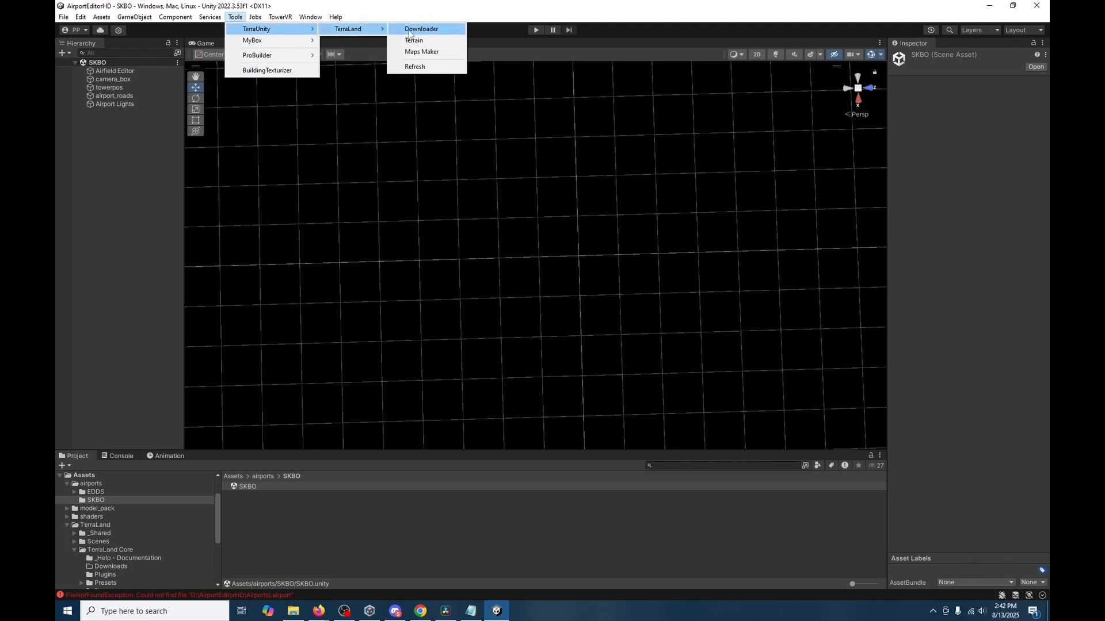
{"action": "left_click", "coordinate": [409, 30]}
{"action": "left_click_drag", "start_coordinate": [178, 74], "coordinate": [972, 51]}
{"action": "left_click_drag", "start_coordinate": [888, 127], "coordinate": [698, 128]}
{"action": "left_click", "coordinate": [878, 371]}
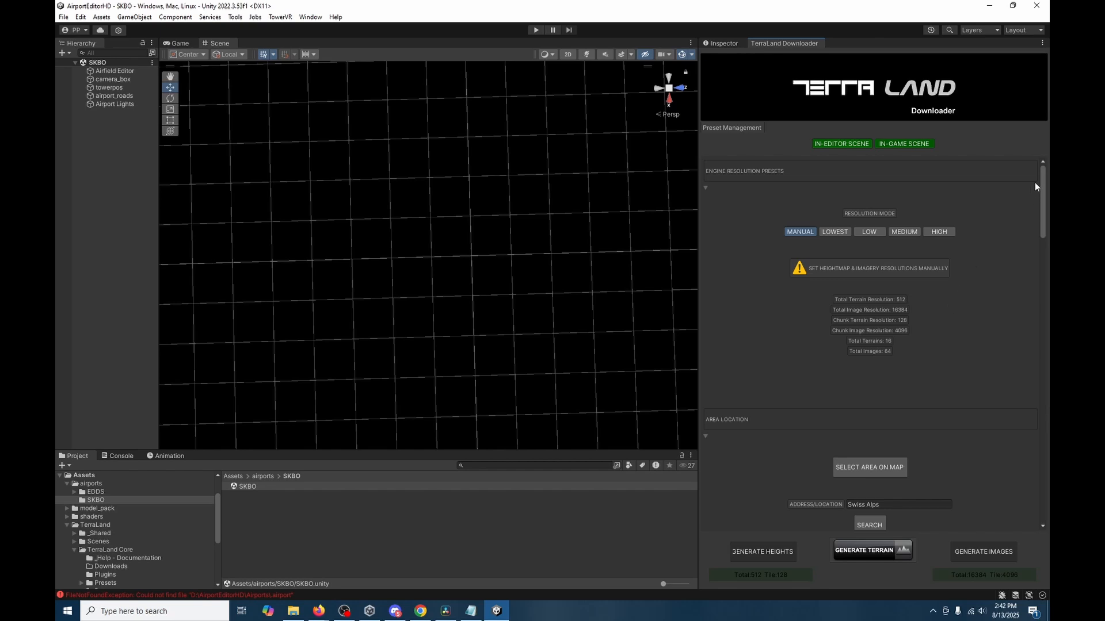
{"action": "left_click_drag", "start_coordinate": [1040, 171], "coordinate": [1036, 212]}
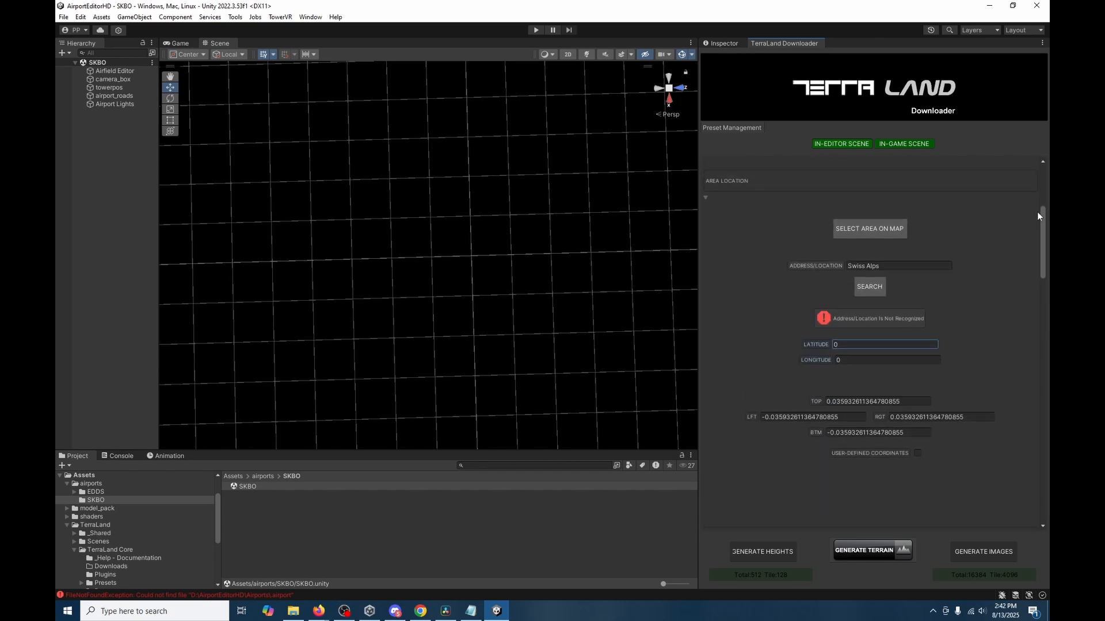
Step: Switch to Google Maps in Chrome and copy the coordinates 4.70605, -74.15234 beside El Dorado International Airport's control tower
{"action": "left_click", "coordinate": [421, 612]}
{"action": "scroll", "coordinate": [699, 413], "scroll_direction": "up", "scroll_amount": 2}
{"action": "scroll", "coordinate": [760, 409], "scroll_direction": "down", "scroll_amount": 5}
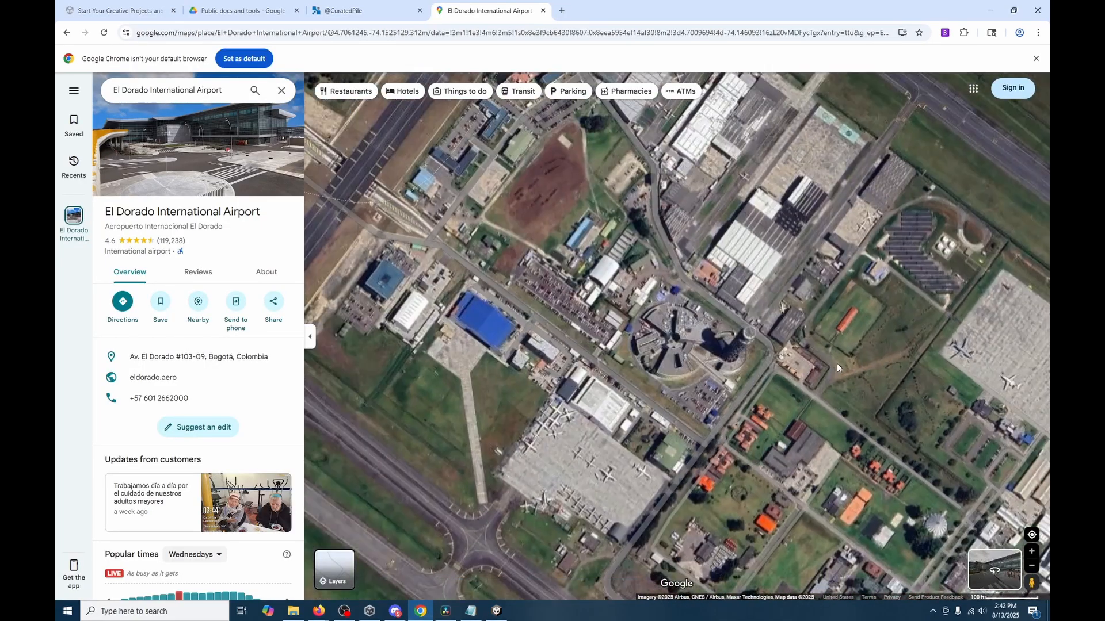
{"action": "scroll", "coordinate": [716, 278], "scroll_direction": "down", "scroll_amount": 3}
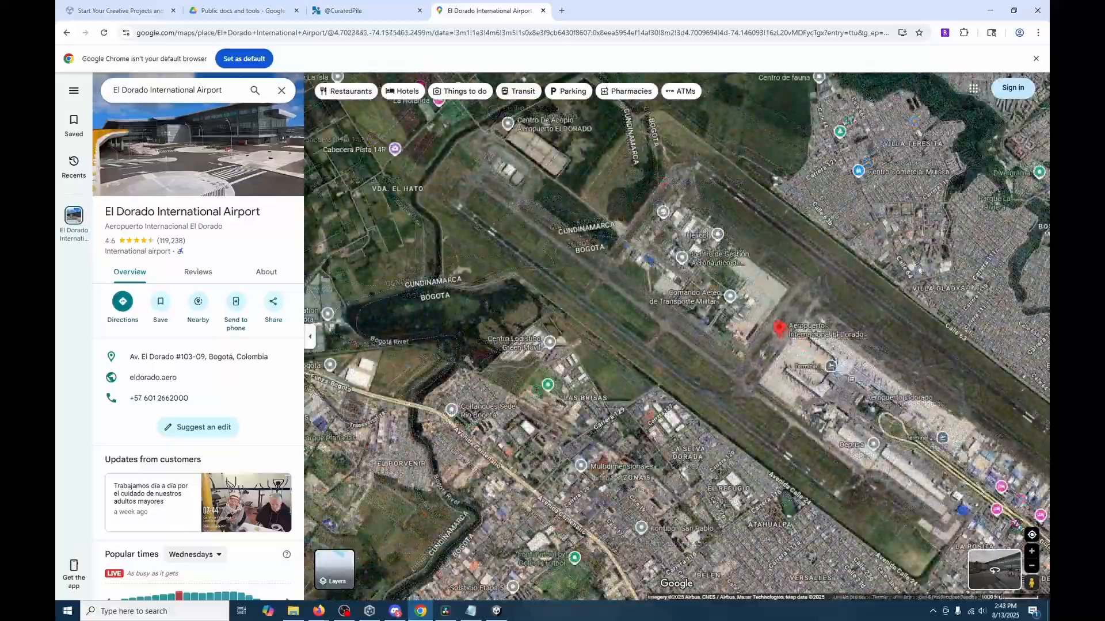
{"action": "scroll", "coordinate": [632, 177], "scroll_direction": "up", "scroll_amount": 3}
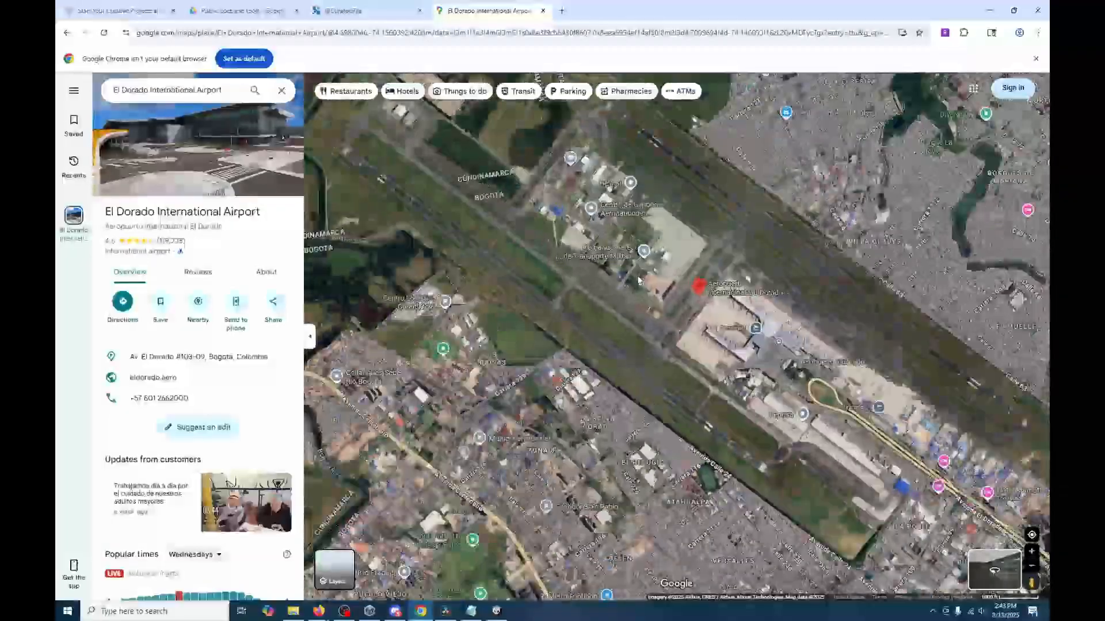
{"action": "scroll", "coordinate": [609, 346], "scroll_direction": "up", "scroll_amount": 5}
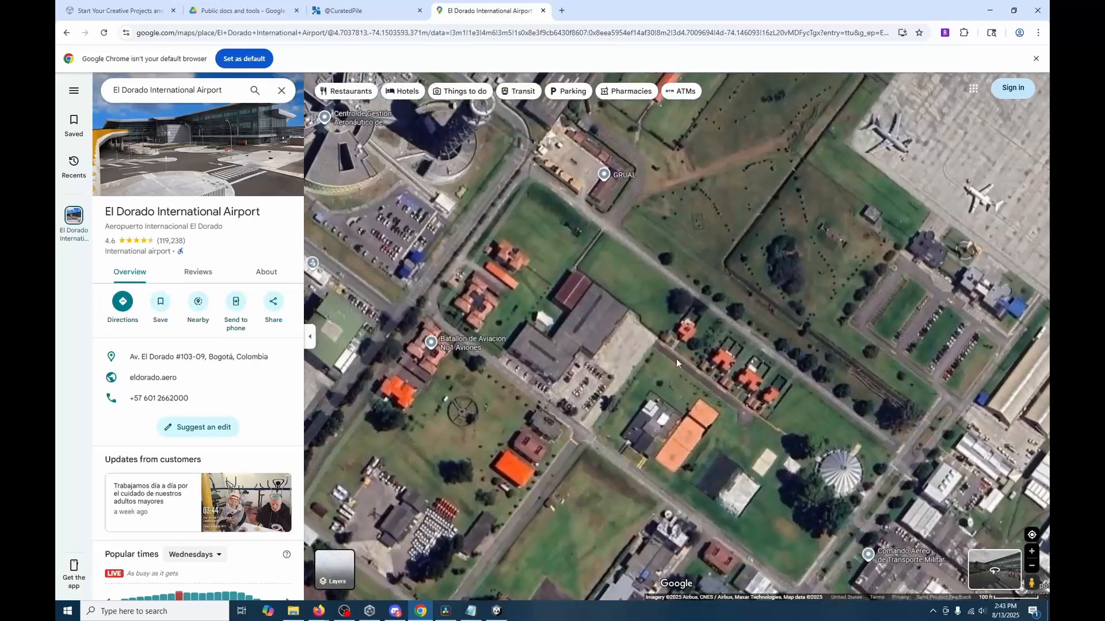
{"action": "left_click_drag", "start_coordinate": [572, 217], "coordinate": [651, 308]}
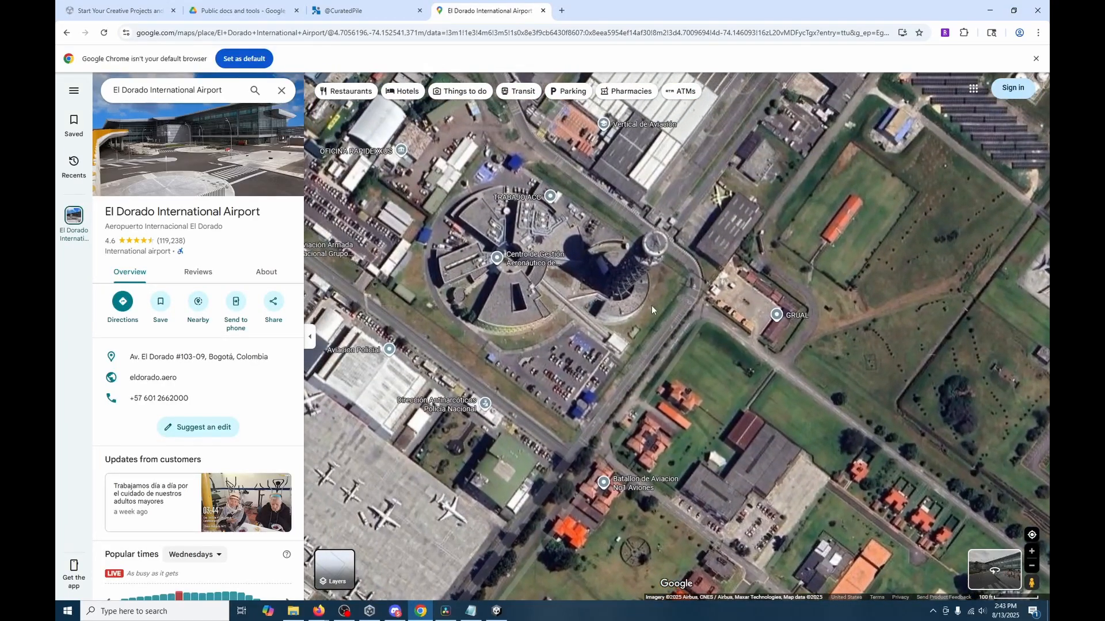
{"action": "scroll", "coordinate": [633, 278], "scroll_direction": "up", "scroll_amount": 3}
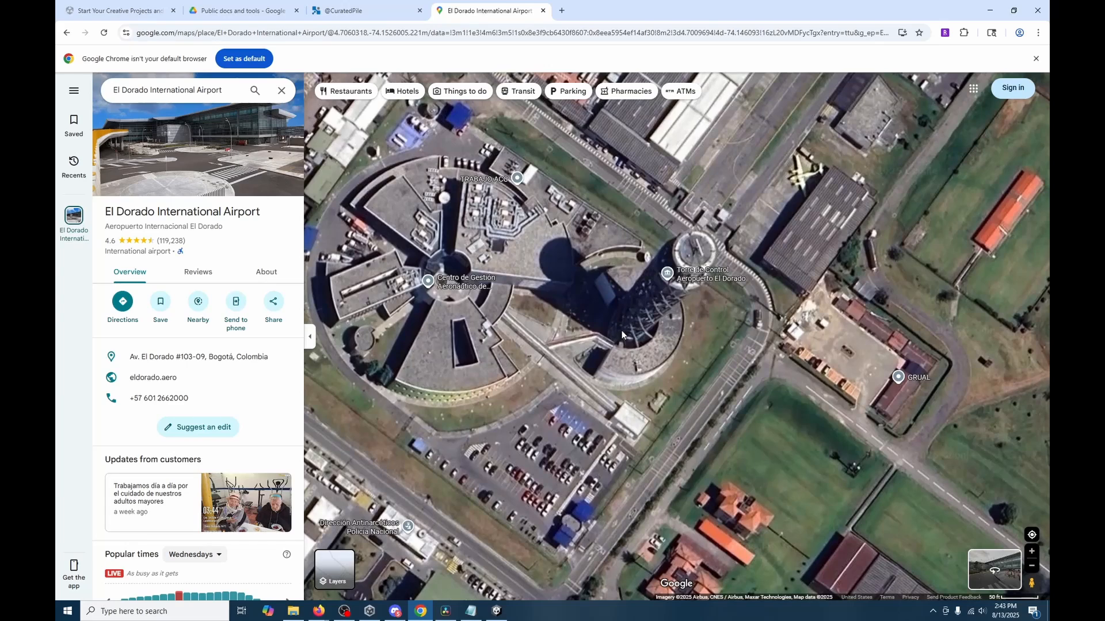
{"action": "right_click", "coordinate": [622, 330]}
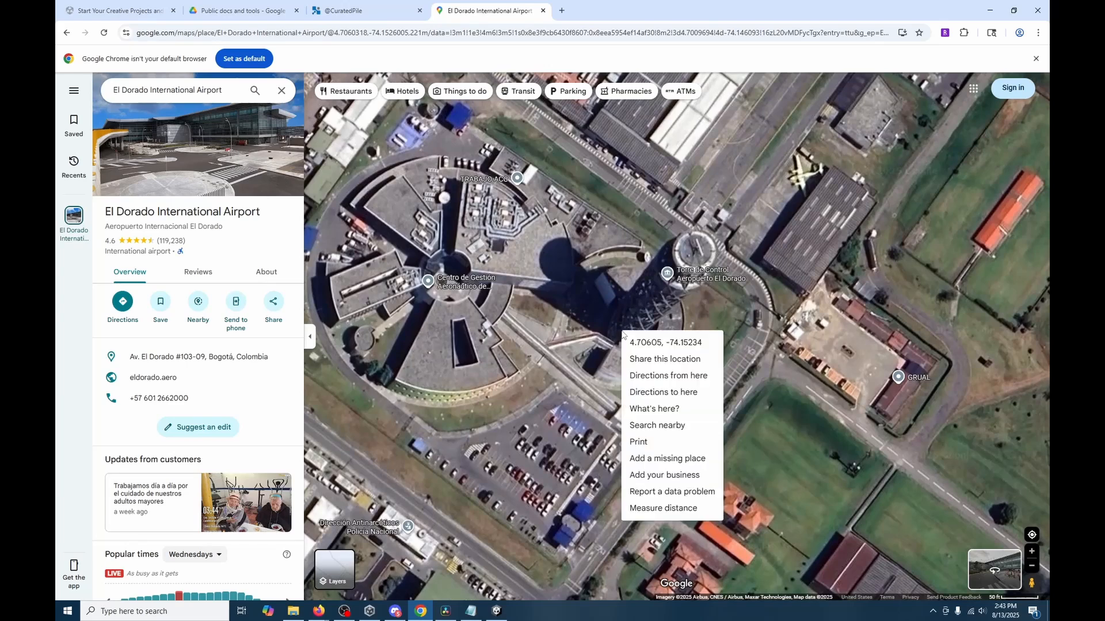
{"action": "left_click", "coordinate": [647, 349]}
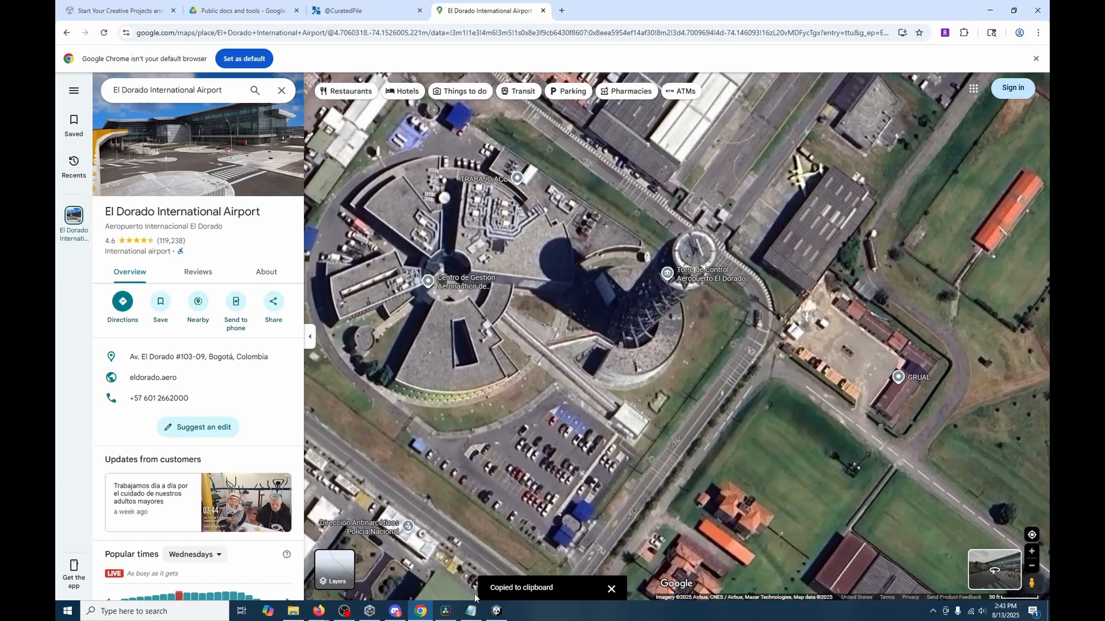
Step: In Unity's TerraLand Downloader, set the latitude to 4.7060541954563773 and the longitude to -74.15234082433543 from the copied coordinates
{"action": "left_click", "coordinate": [497, 611]}
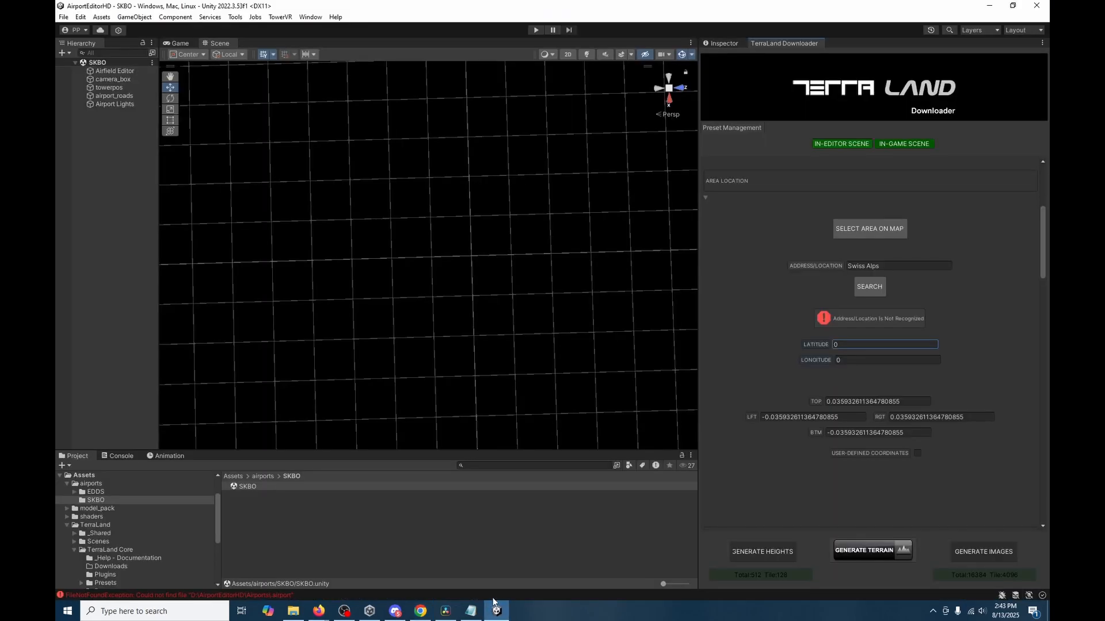
{"action": "left_click", "coordinate": [858, 344]}
{"action": "key", "text": "ctrl+v"}
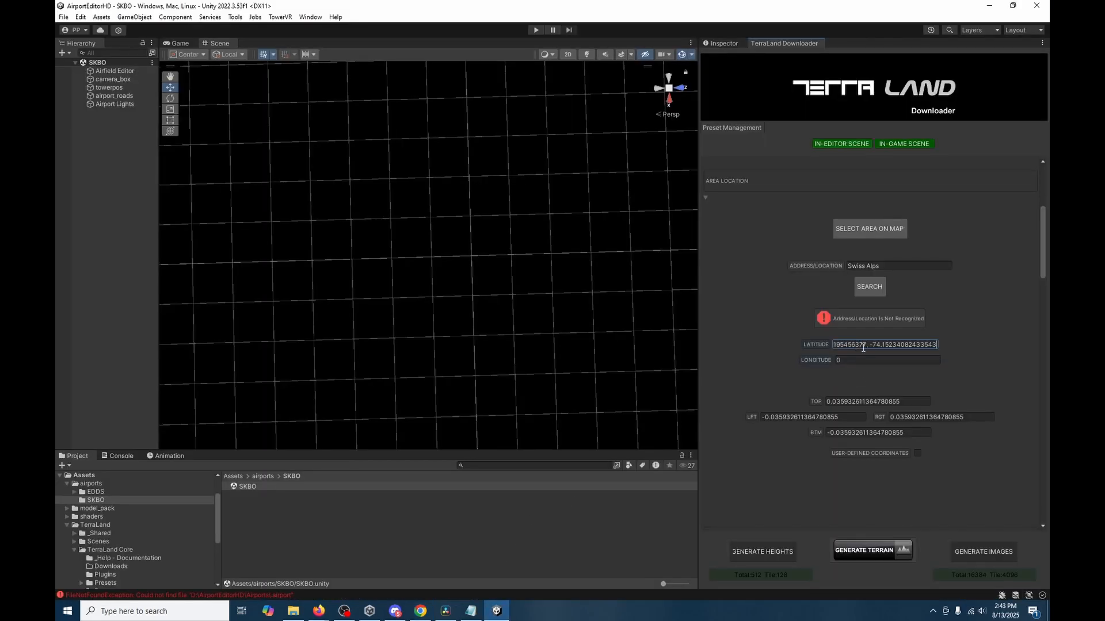
{"action": "left_click_drag", "start_coordinate": [936, 344], "coordinate": [906, 344]}
{"action": "left_click", "coordinate": [870, 345]}
{"action": "key", "text": "ctrl+x"}
{"action": "left_click_drag", "start_coordinate": [888, 360], "coordinate": [809, 365]}
{"action": "key", "text": "ctrl+v"}
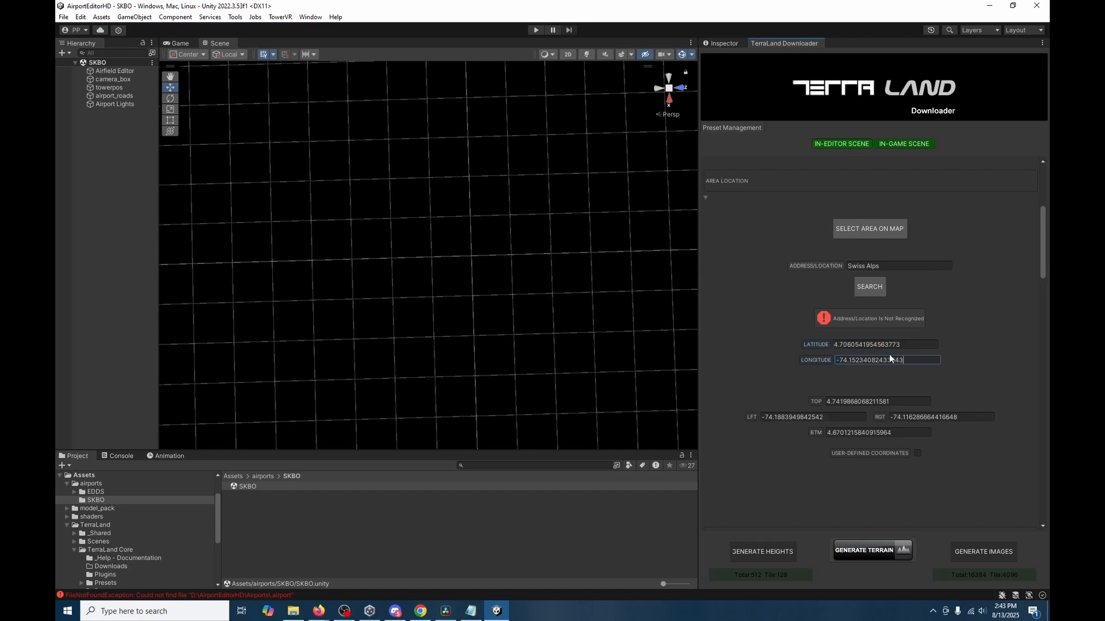
{"action": "left_click", "coordinate": [913, 348]}
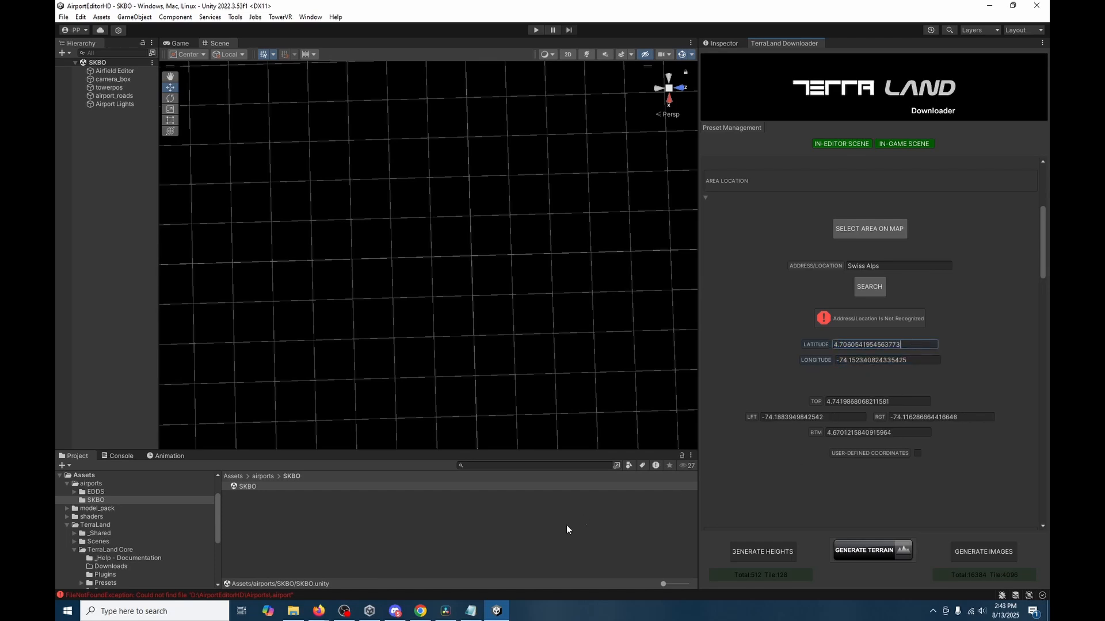
Step: Record the longitude and latitude in Notepad on separate lines, with latitude 4.7060541954563773 above longitude -74.15234082433543
{"action": "left_click", "coordinate": [469, 612]}
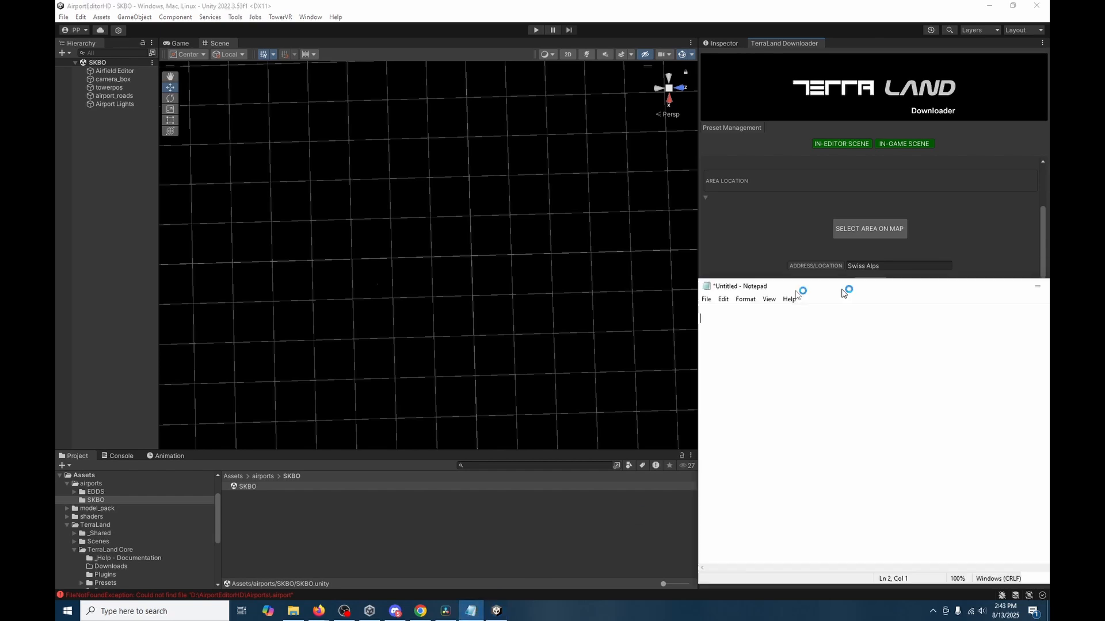
{"action": "key", "text": "ctrl+v"}
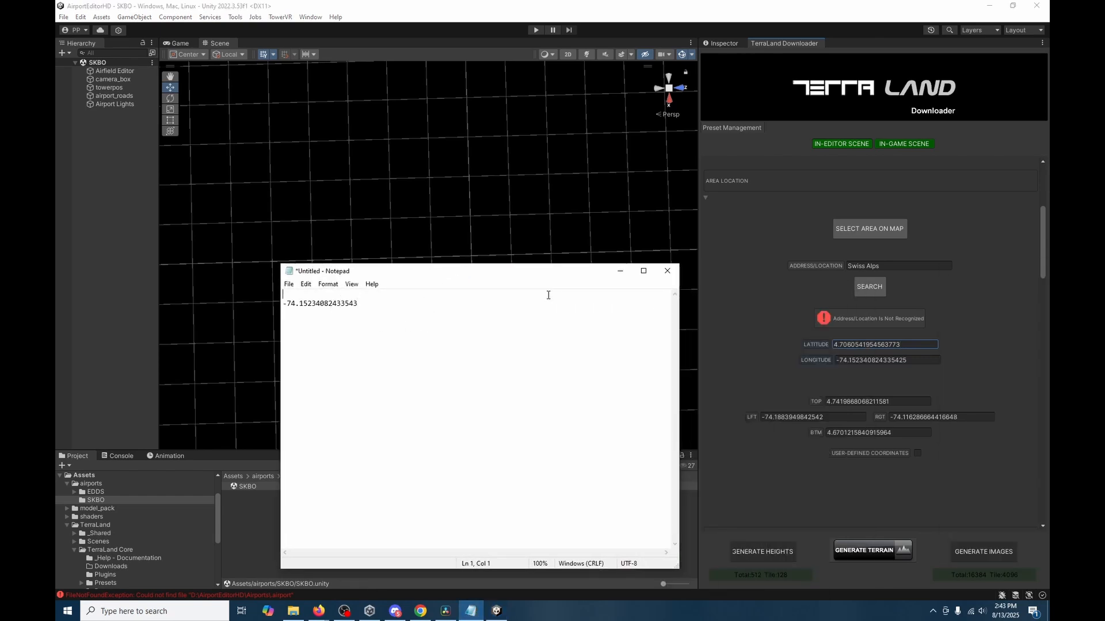
{"action": "left_click", "coordinate": [884, 345]}
{"action": "key", "text": "ctrl+c"}
{"action": "left_click", "coordinate": [469, 612]}
{"action": "key", "text": "ctrl+v"}
{"action": "left_click", "coordinate": [387, 311]}
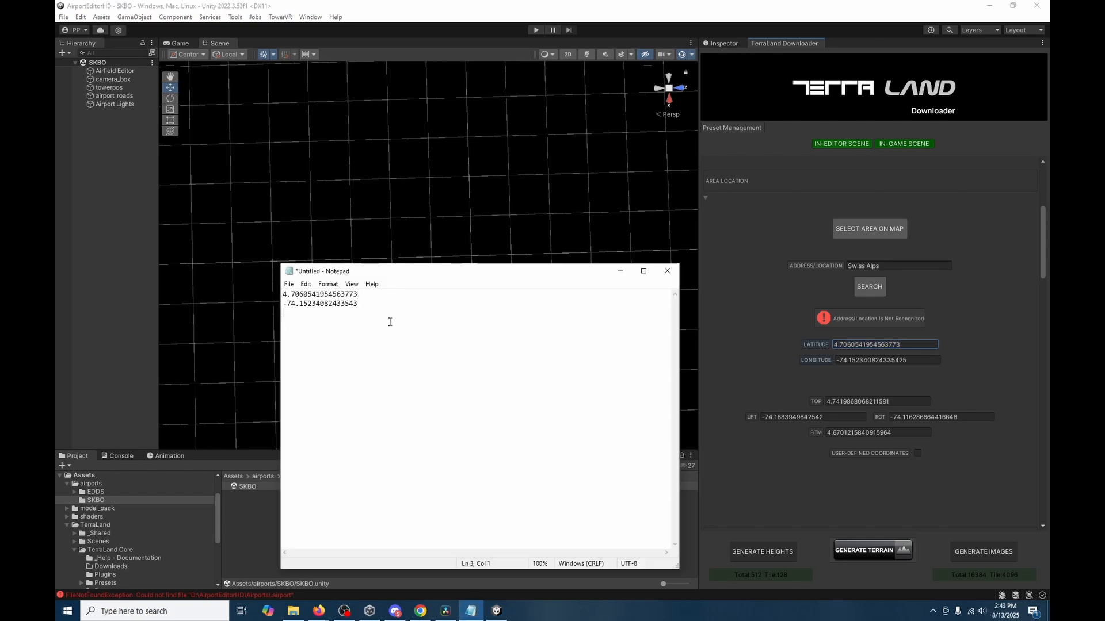
Step: Copy the area's top boundary 4.7419868068211581 and bottom boundary 4.6701215840915964 from the downloader into the Notepad notes, below the center coordinates
{"action": "left_click", "coordinate": [764, 317]}
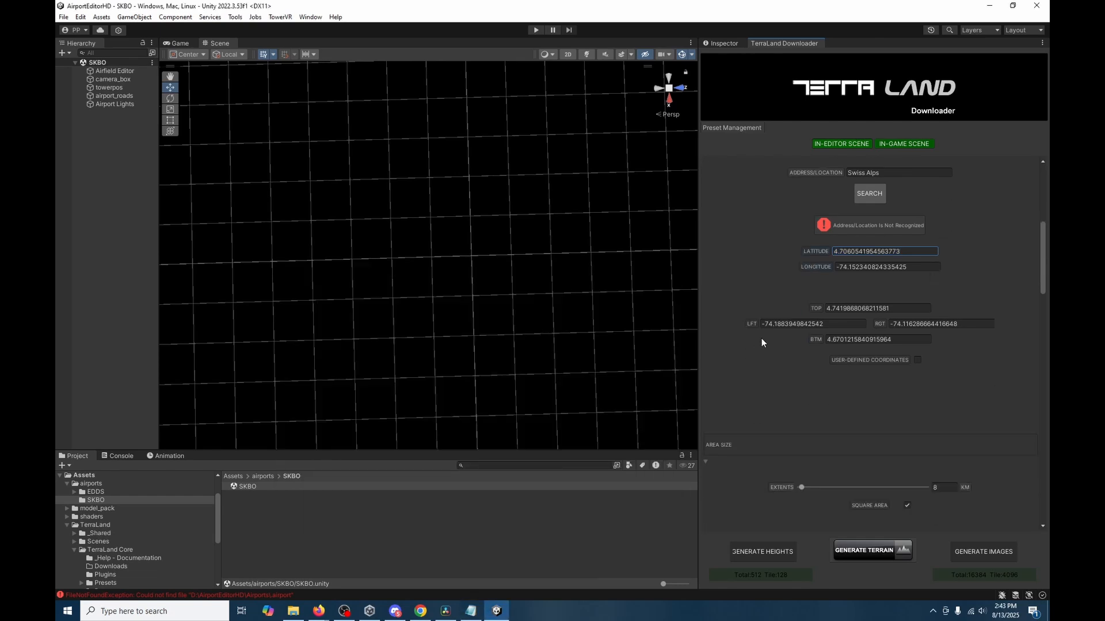
{"action": "scroll", "coordinate": [752, 346], "scroll_direction": "down", "scroll_amount": 4}
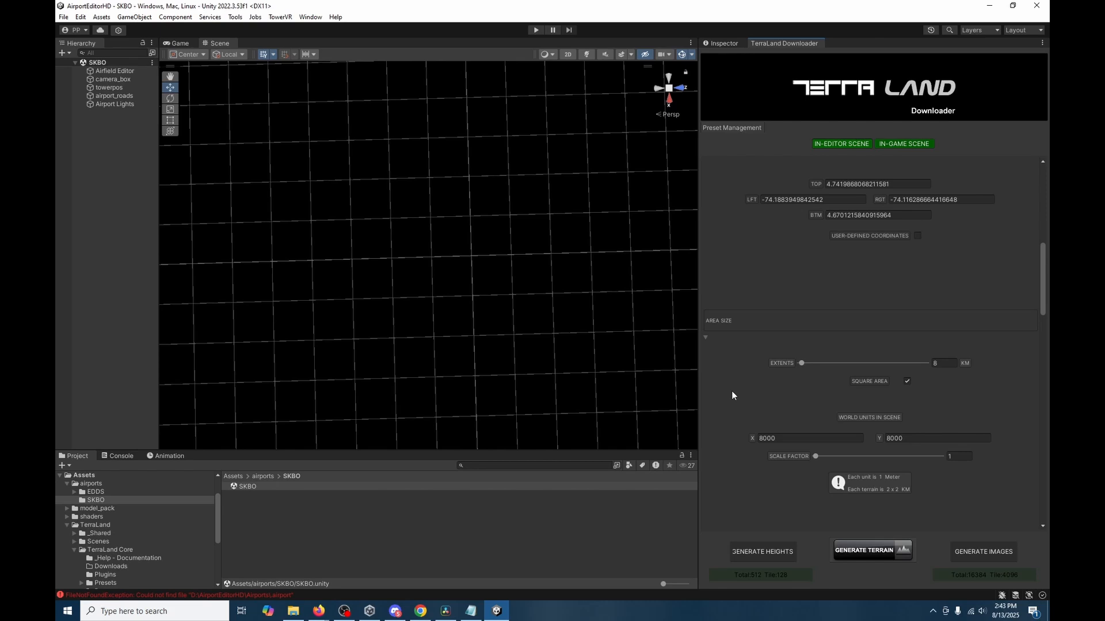
{"action": "scroll", "coordinate": [794, 264], "scroll_direction": "up", "scroll_amount": 3}
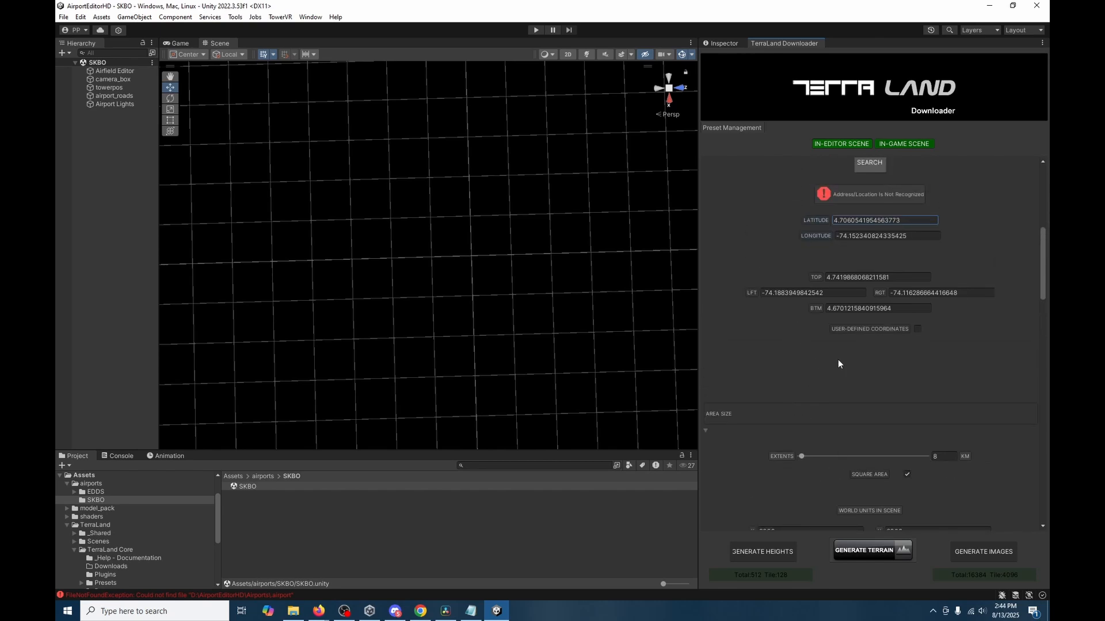
{"action": "scroll", "coordinate": [828, 368], "scroll_direction": "up", "scroll_amount": 1}
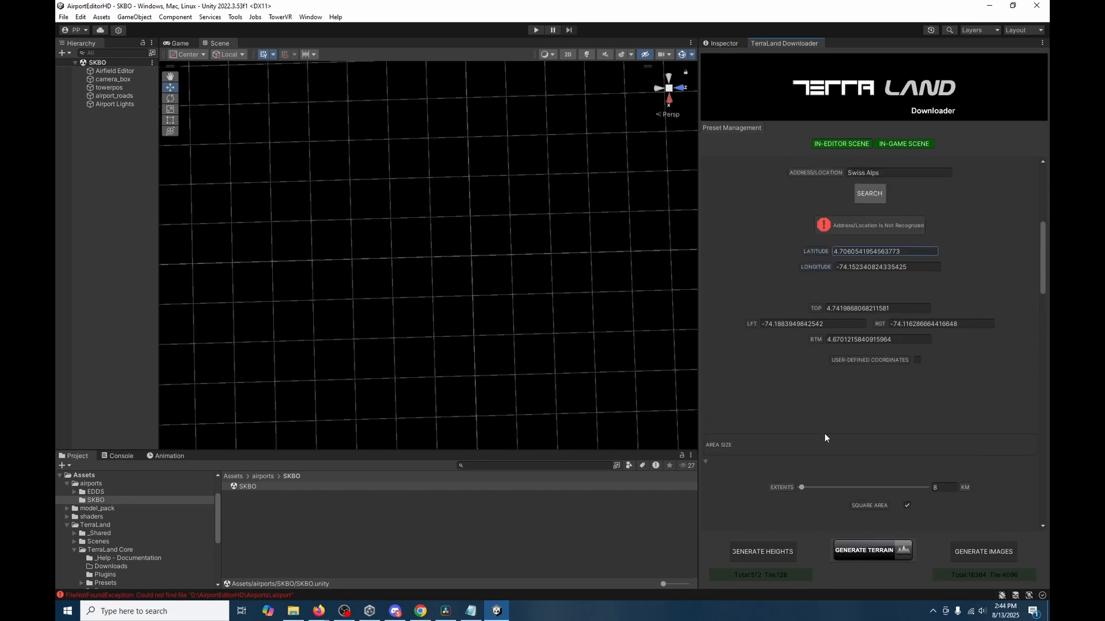
{"action": "left_click", "coordinate": [875, 308]}
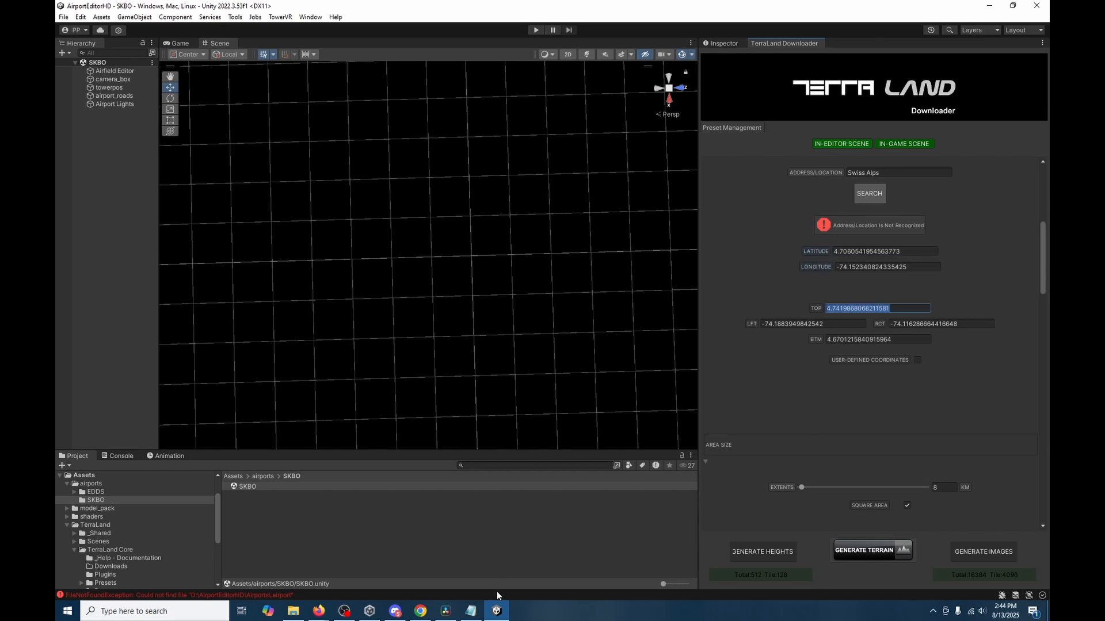
{"action": "left_click", "coordinate": [470, 611]}
{"action": "key", "text": "ctrl+v"}
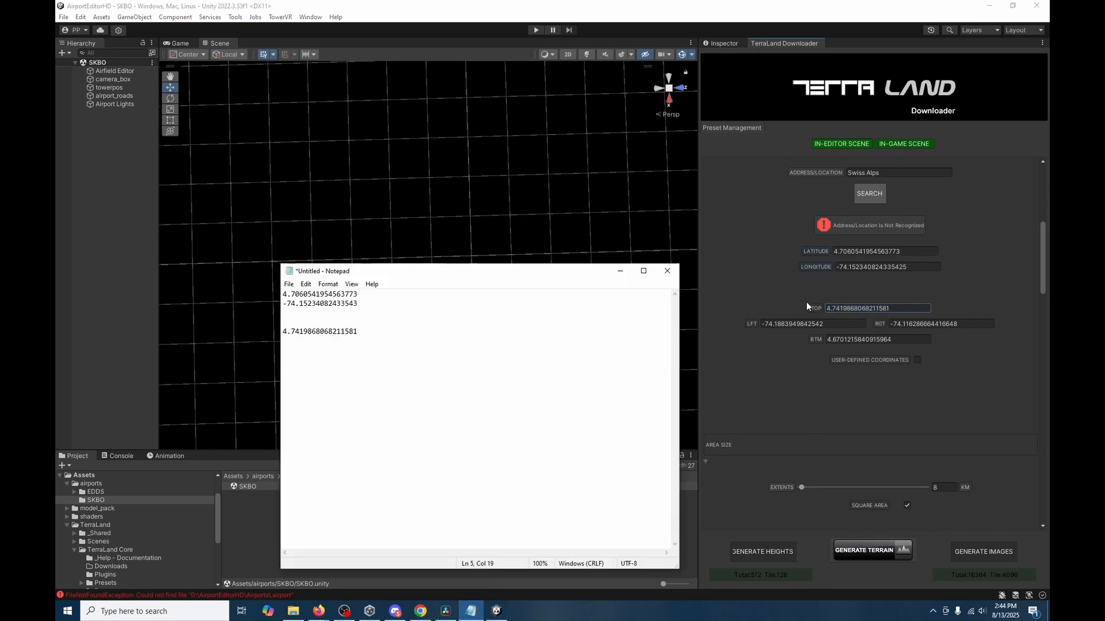
{"action": "left_click", "coordinate": [855, 344]}
{"action": "left_click", "coordinate": [851, 338]}
{"action": "key", "text": "ctrl+c"}
{"action": "left_click", "coordinate": [471, 611]}
{"action": "key", "text": "ctrl+v"}
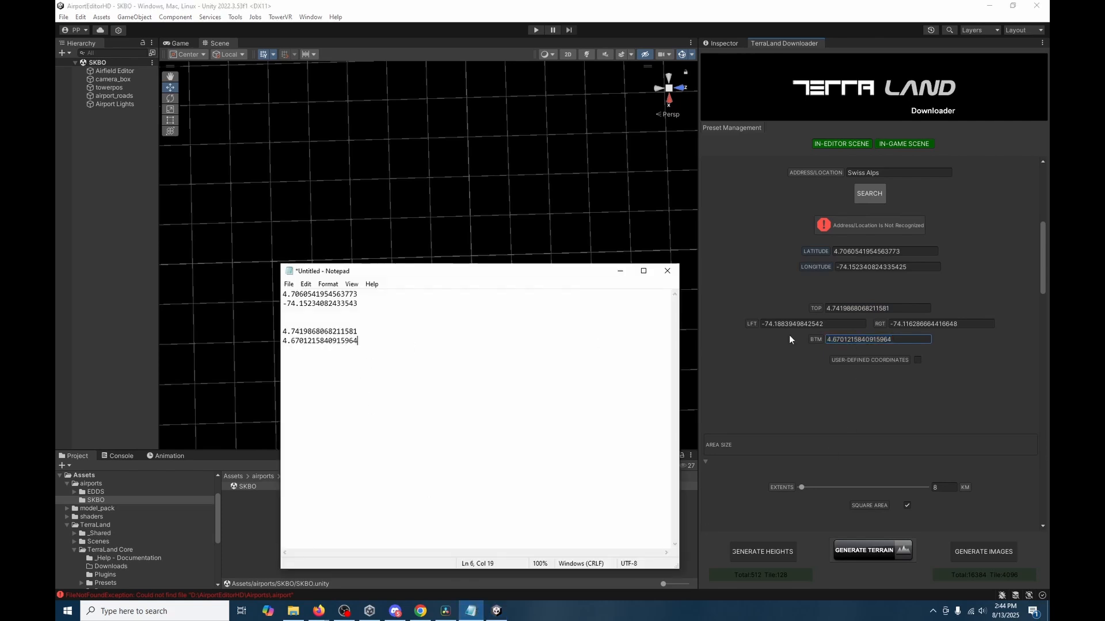
Step: Add the area's left boundary -74.1883949842542 and right boundary -74.116286664416648 to the Notepad notes on separate lines
{"action": "left_click", "coordinate": [845, 320]}
{"action": "left_click", "coordinate": [846, 322]}
{"action": "left_click", "coordinate": [470, 611]}
{"action": "key", "text": "Return"}
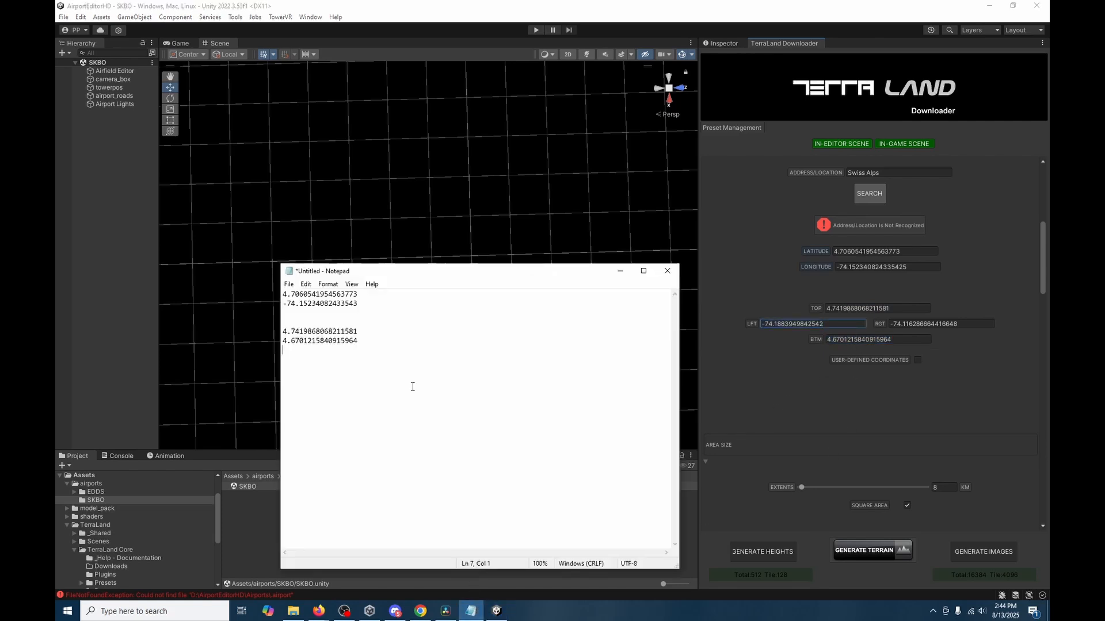
{"action": "key", "text": "ctrl+v"}
{"action": "left_click", "coordinate": [955, 324]}
{"action": "left_click", "coordinate": [943, 324]}
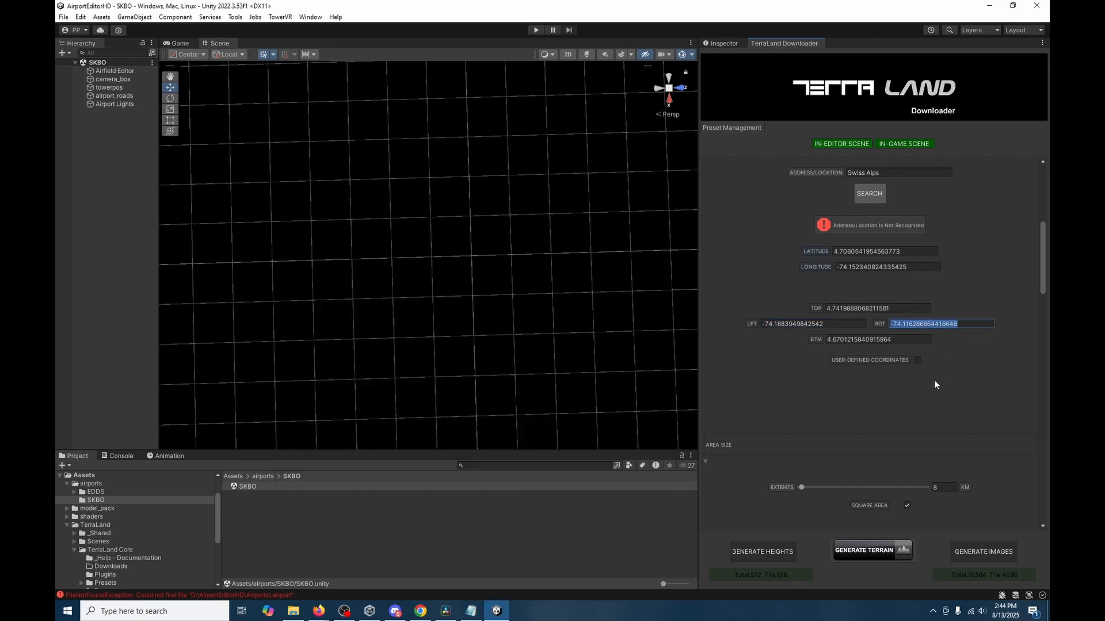
{"action": "left_click", "coordinate": [471, 611]}
{"action": "key", "text": "ctrl+v"}
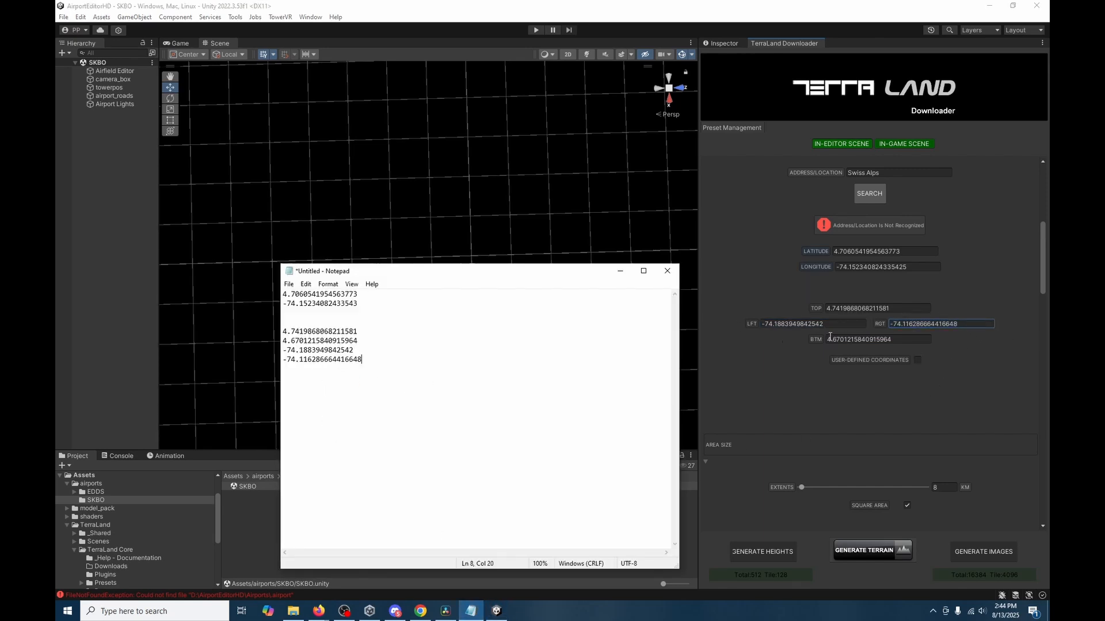
Step: Return to the TerraLand Downloader in Unity and choose the 4x4 tiles grid in the terrain settings
{"action": "left_click", "coordinate": [786, 402]}
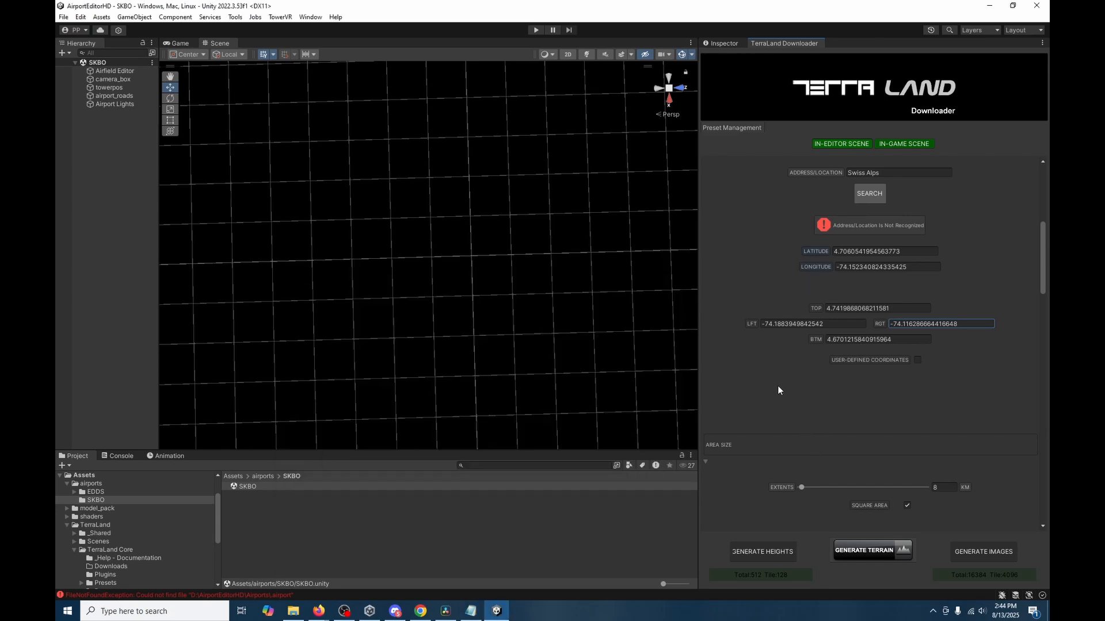
{"action": "scroll", "coordinate": [768, 368], "scroll_direction": "down", "scroll_amount": 3}
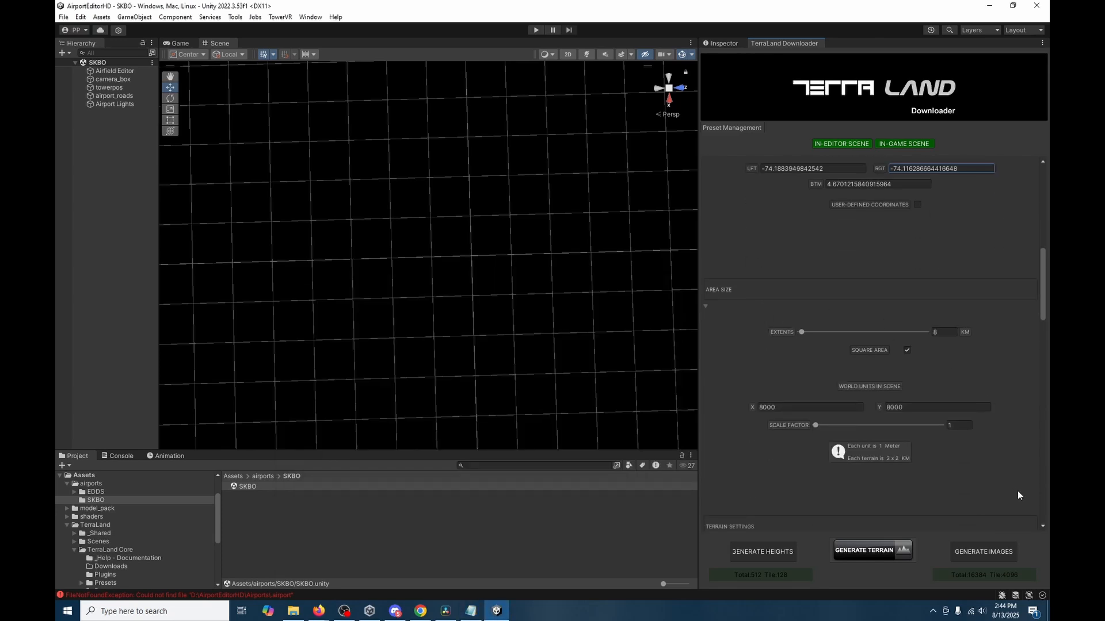
{"action": "scroll", "coordinate": [994, 385], "scroll_direction": "down", "scroll_amount": 3}
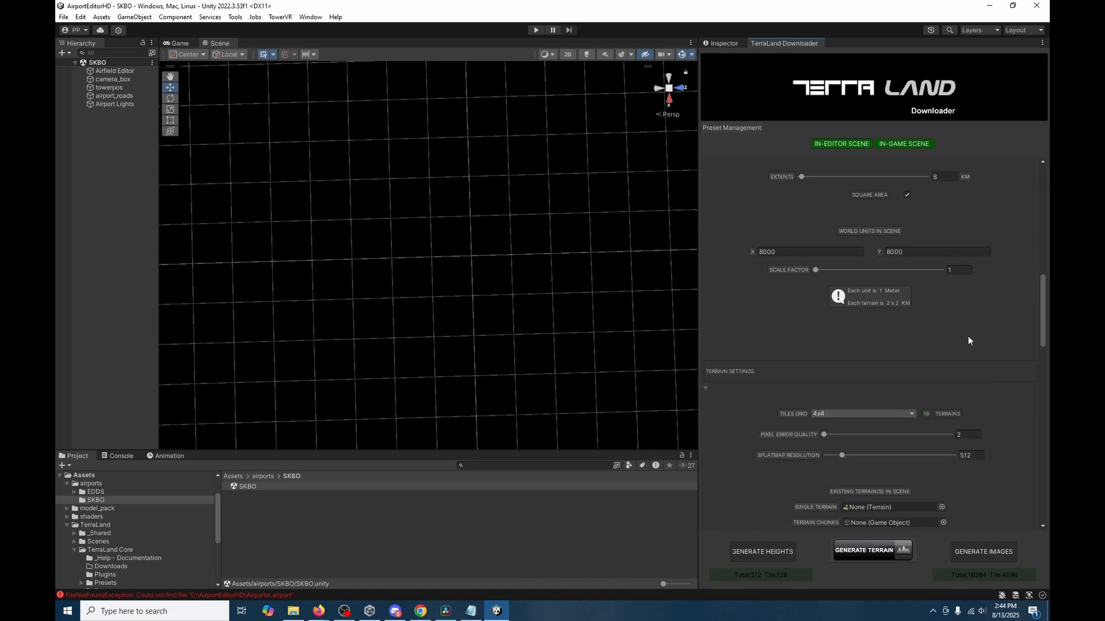
{"action": "scroll", "coordinate": [732, 342], "scroll_direction": "down", "scroll_amount": 2}
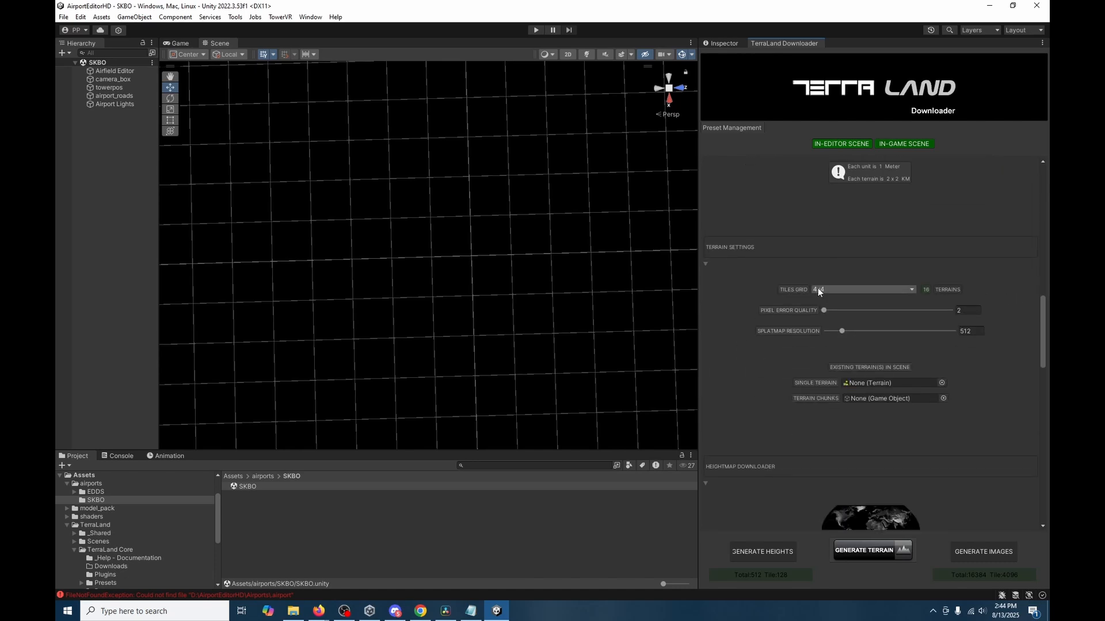
{"action": "left_click", "coordinate": [818, 291]}
{"action": "left_click", "coordinate": [837, 337]}
Step: Check the heightmap and satellite image downloader settings and generate the terrain
{"action": "scroll", "coordinate": [758, 304], "scroll_direction": "down", "scroll_amount": 8}
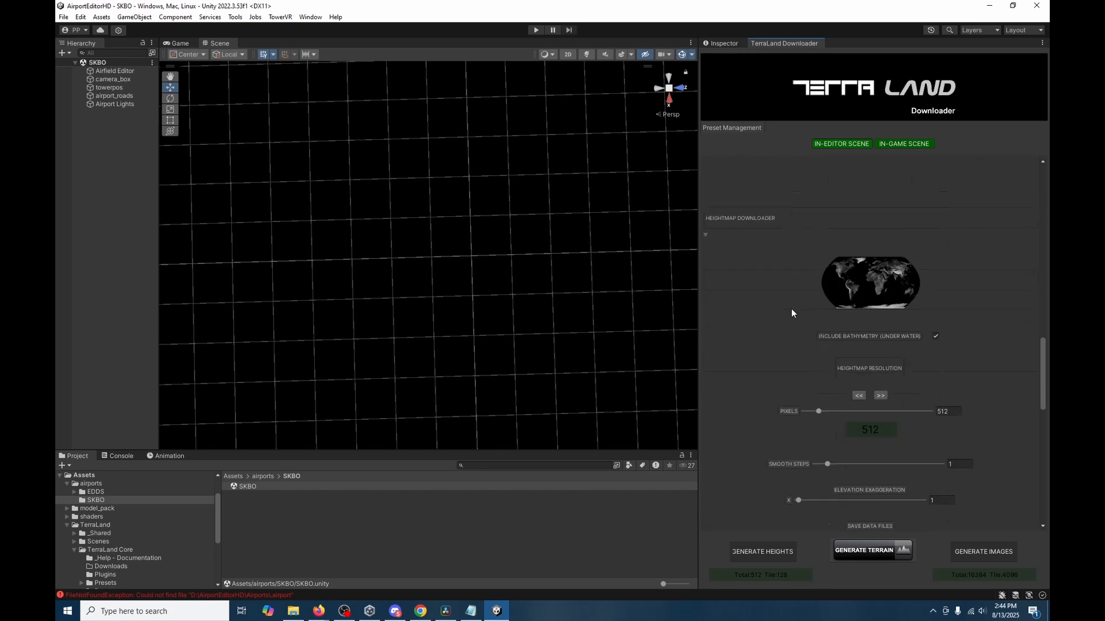
{"action": "scroll", "coordinate": [982, 329], "scroll_direction": "down", "scroll_amount": 1}
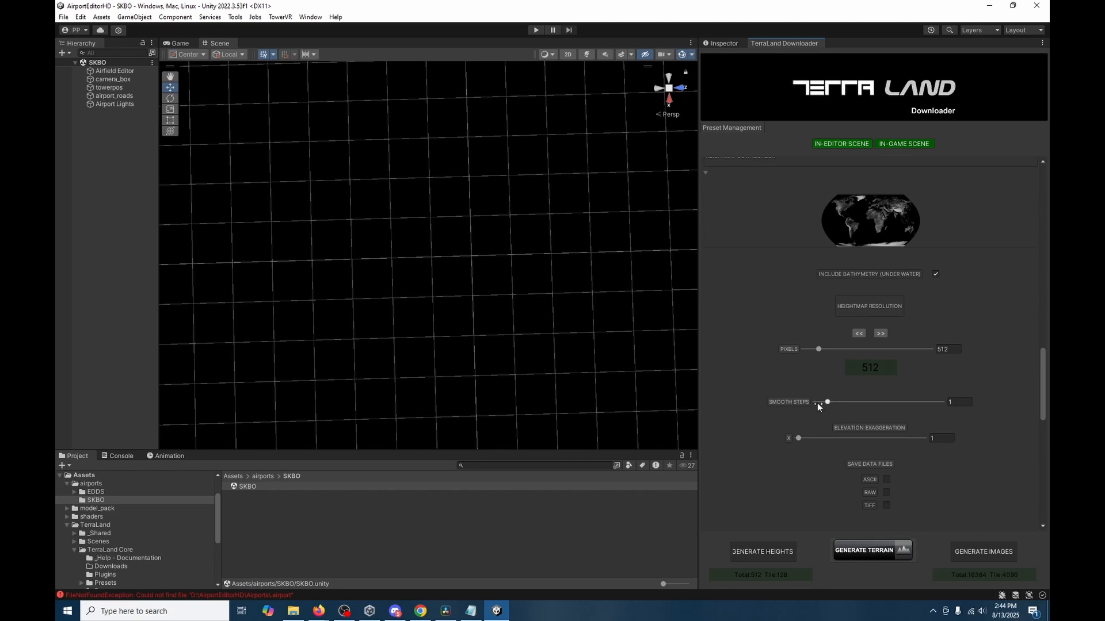
{"action": "scroll", "coordinate": [754, 373], "scroll_direction": "down", "scroll_amount": 8}
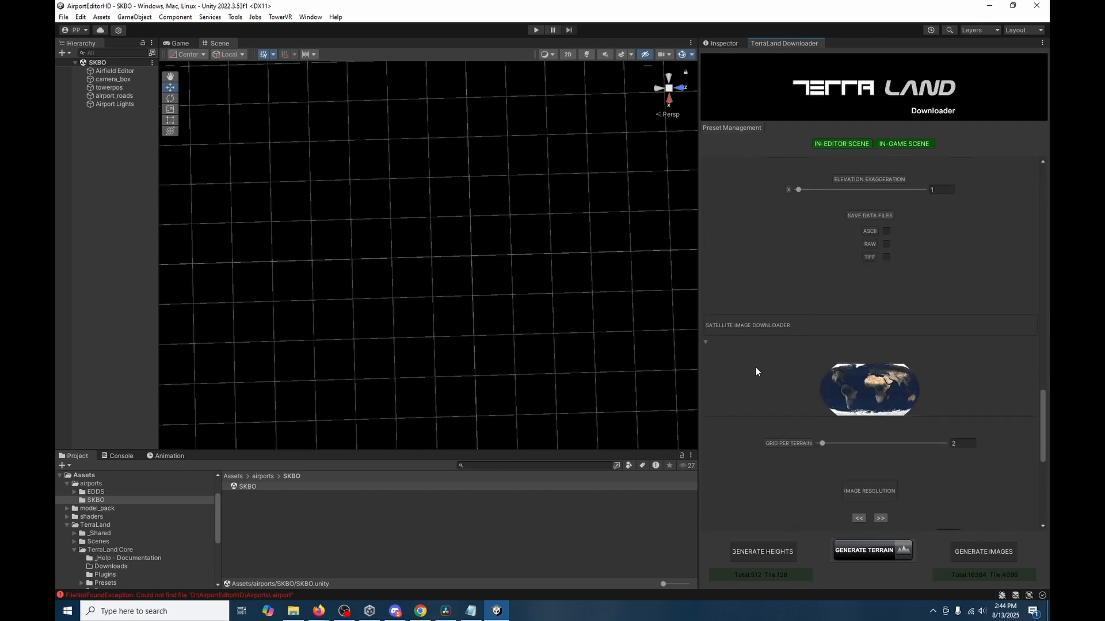
{"action": "scroll", "coordinate": [755, 373], "scroll_direction": "down", "scroll_amount": 4}
{"action": "scroll", "coordinate": [744, 381], "scroll_direction": "down", "scroll_amount": 1}
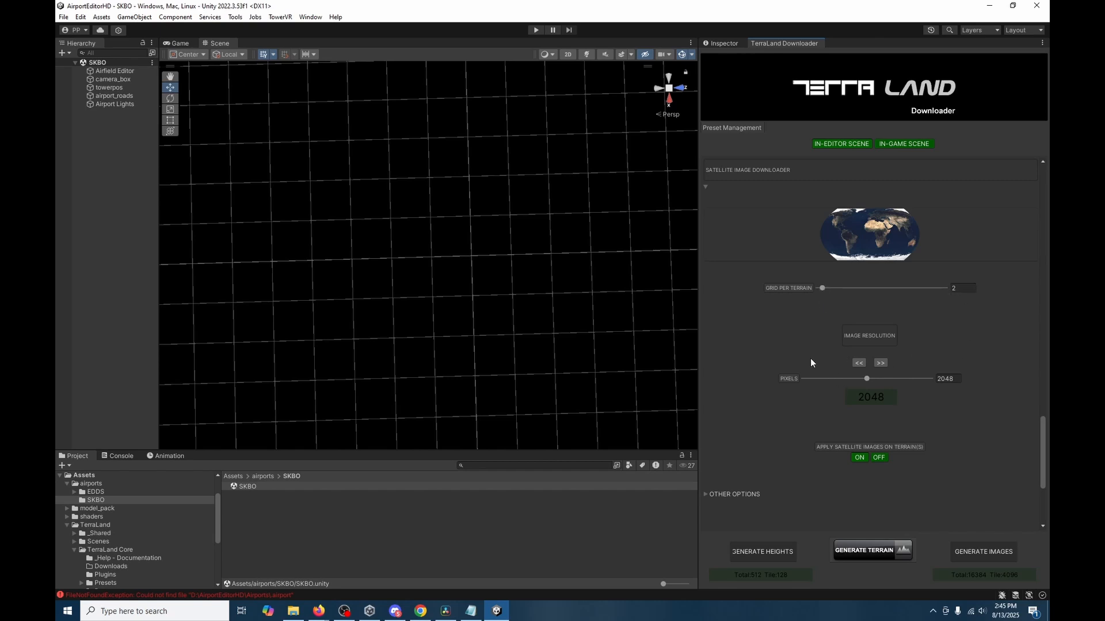
{"action": "scroll", "coordinate": [805, 353], "scroll_direction": "down", "scroll_amount": 1}
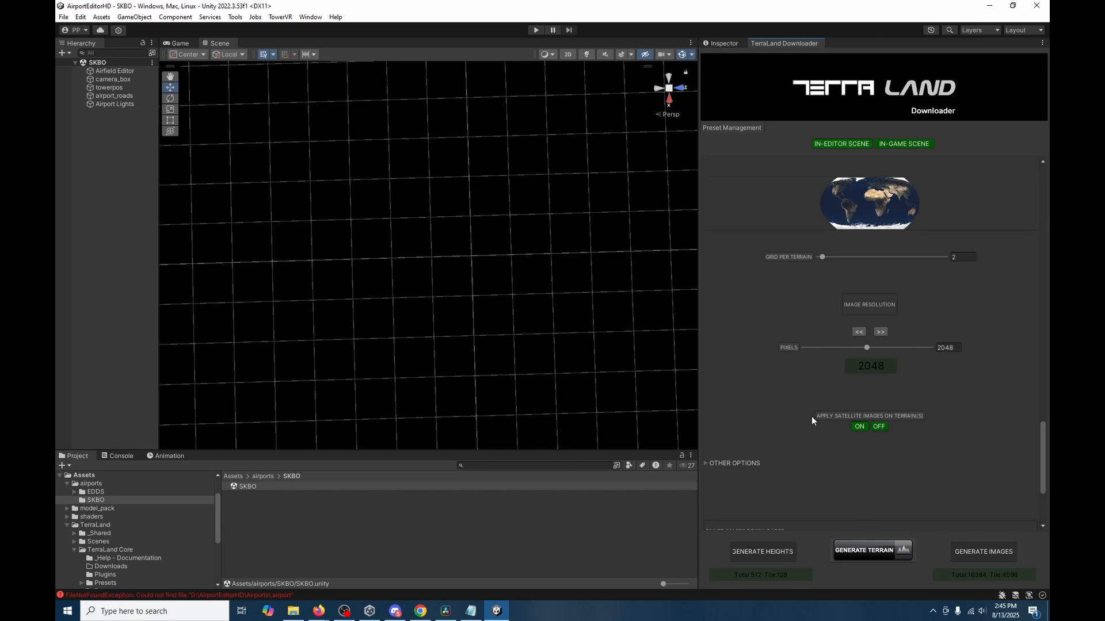
{"action": "scroll", "coordinate": [885, 417], "scroll_direction": "down", "scroll_amount": 3}
{"action": "scroll", "coordinate": [988, 379], "scroll_direction": "up", "scroll_amount": 10}
{"action": "scroll", "coordinate": [1011, 425], "scroll_direction": "up", "scroll_amount": 5}
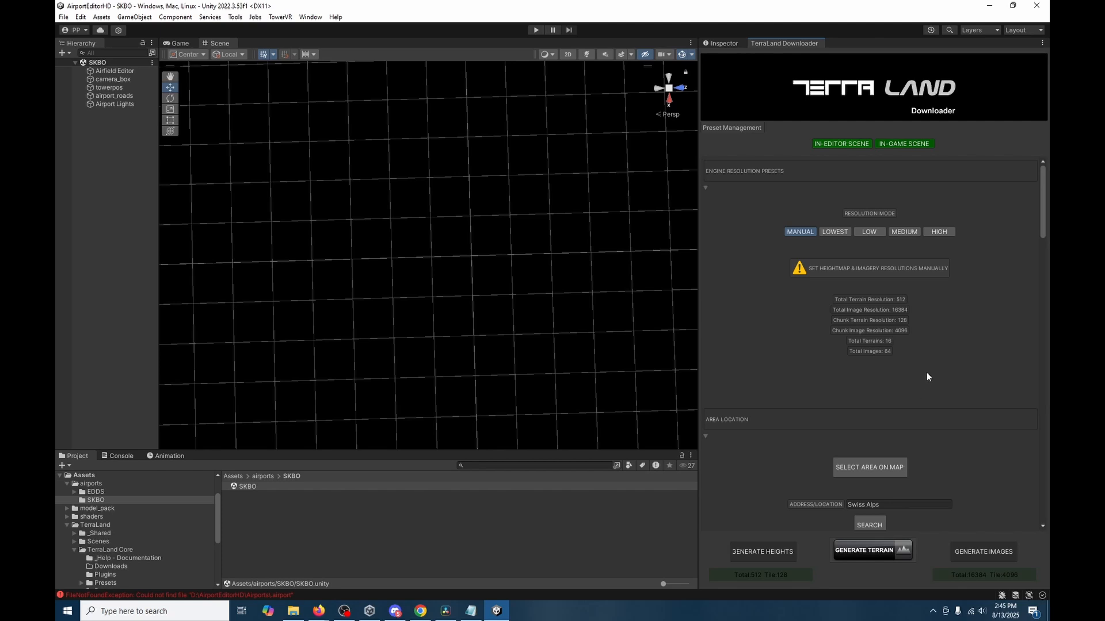
{"action": "left_click", "coordinate": [890, 557]}
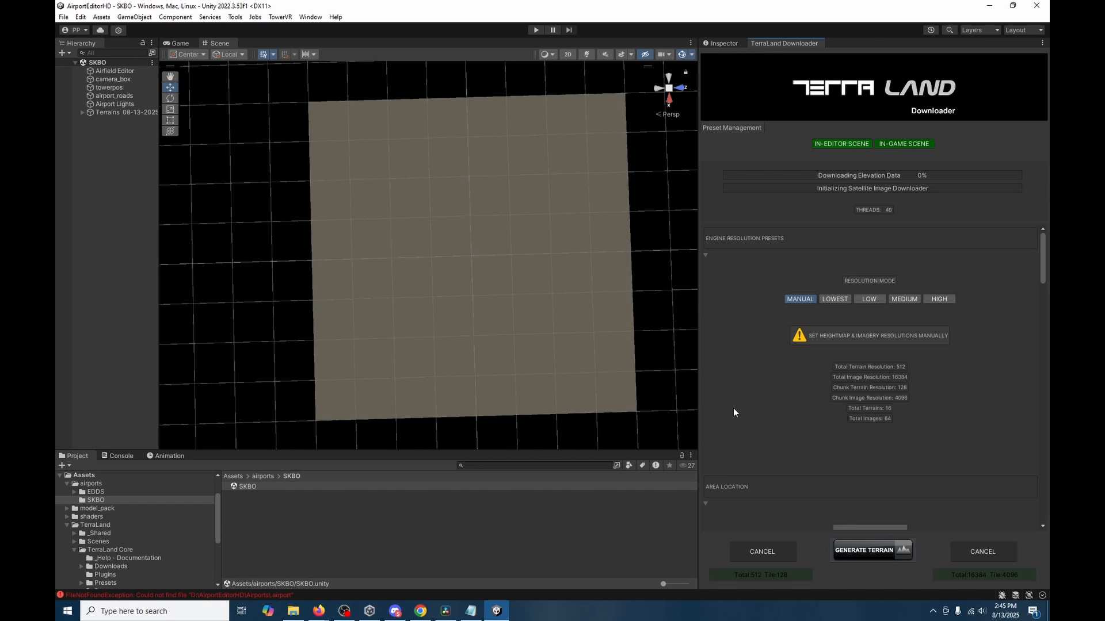
Step: Switch to File Explorer and launch OSM2Airport from the OSM 0.1.6 folder inside TS3 on the D: drive
{"action": "left_click", "coordinate": [291, 612]}
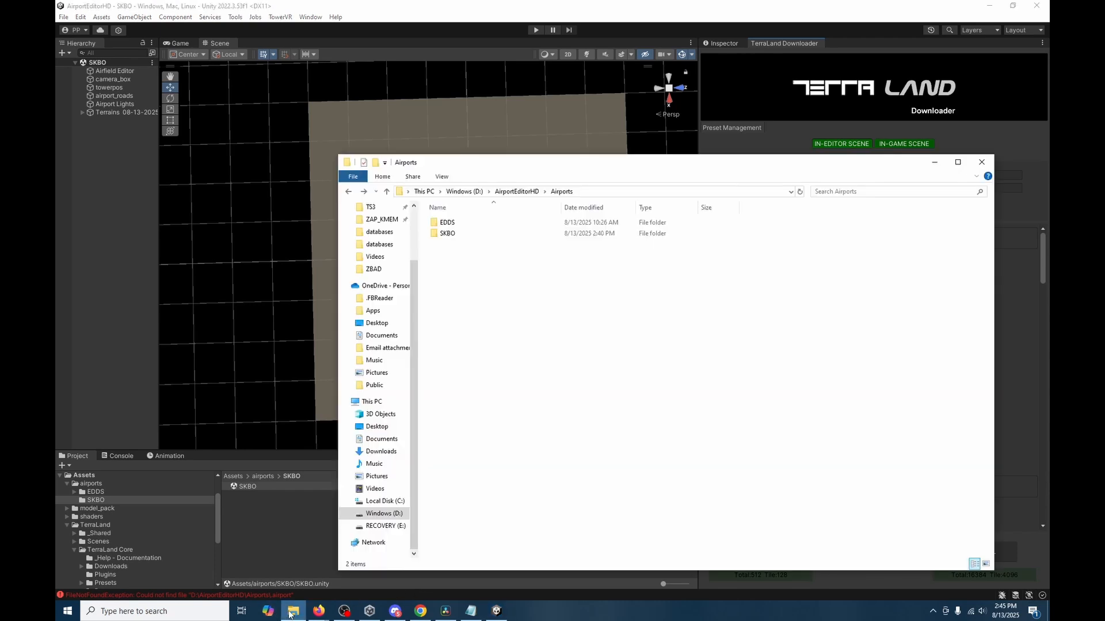
{"action": "left_click", "coordinate": [463, 191]}
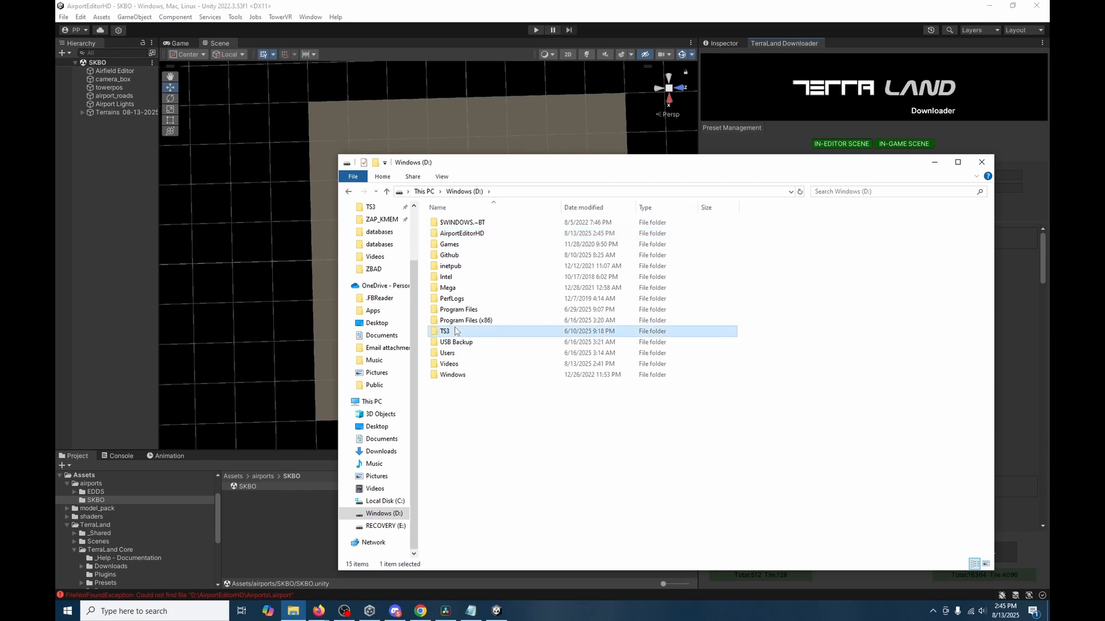
{"action": "double_click", "coordinate": [445, 330]}
{"action": "double_click", "coordinate": [480, 398]}
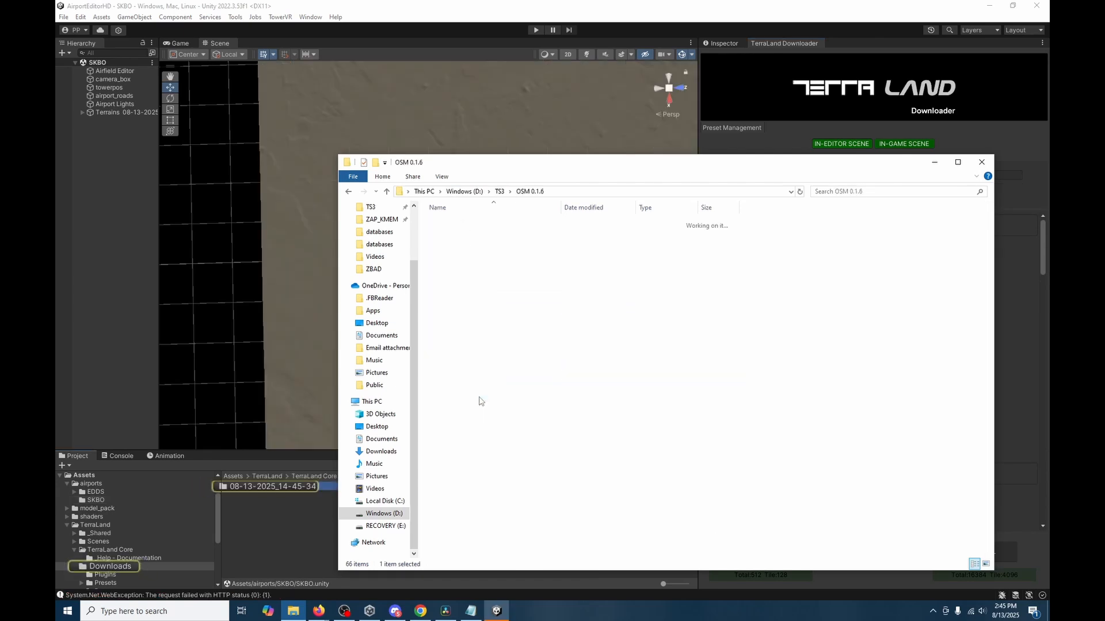
{"action": "left_click", "coordinate": [472, 269]}
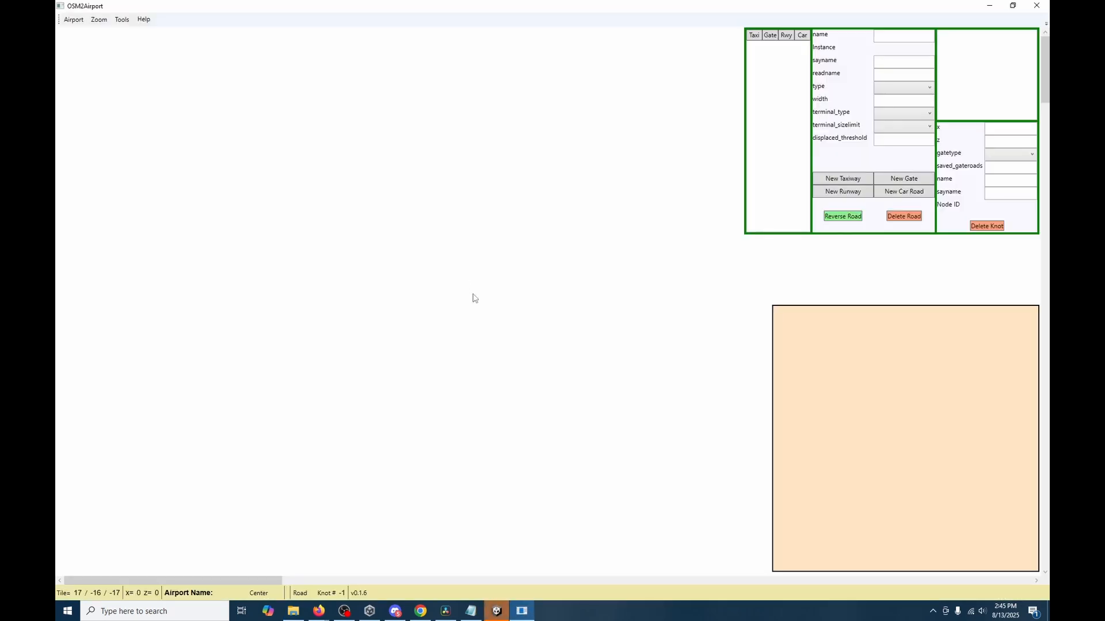
Step: Create a new airport in OSM2Airport and set its ICAO code to SKBO
{"action": "left_click", "coordinate": [73, 20]}
{"action": "left_click", "coordinate": [82, 31]}
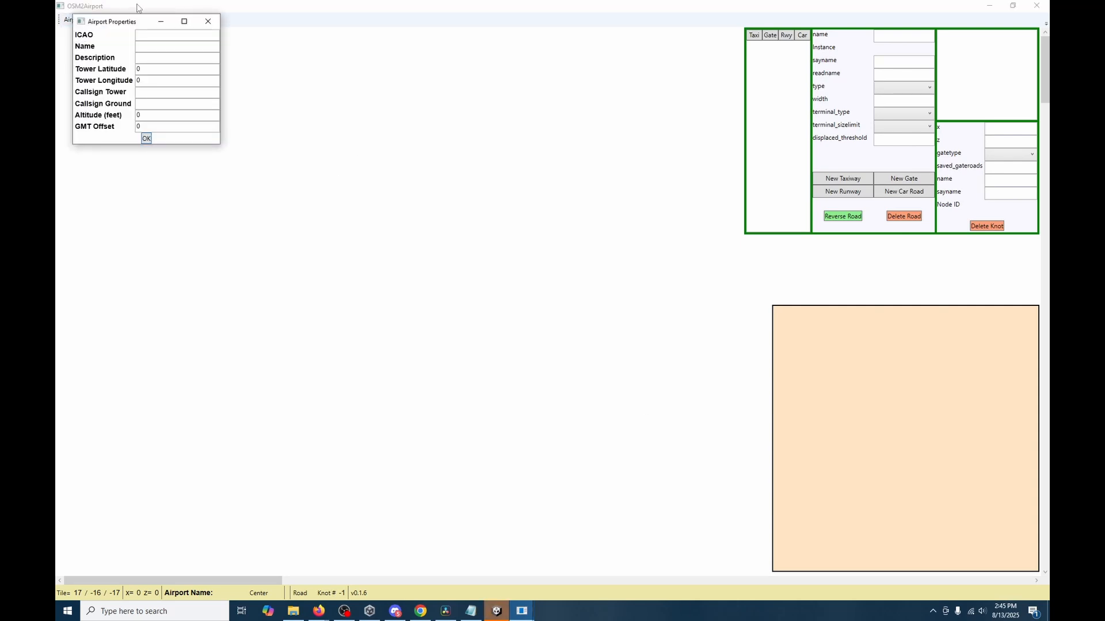
{"action": "left_click_drag", "start_coordinate": [137, 21], "coordinate": [343, 138]}
{"action": "left_click", "coordinate": [353, 153]}
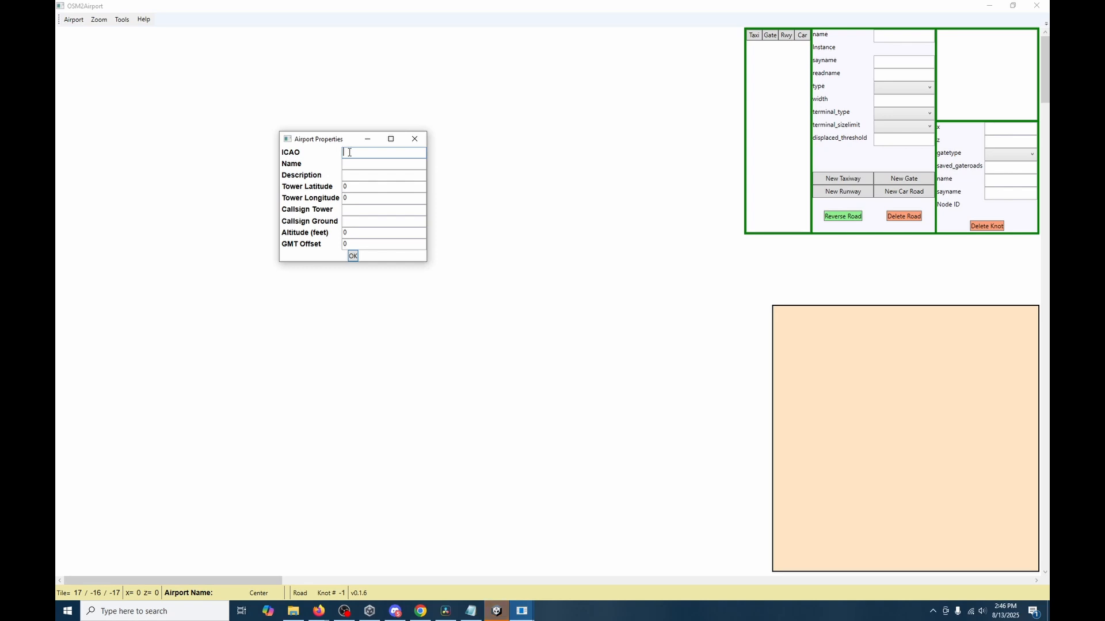
{"action": "type", "text": "SKBO"}
{"action": "key", "text": "Tab"}
Step: Enter El Dorado International Airport as the airport name, using the text copied from the browser
{"action": "key", "text": "alt+Tab"}
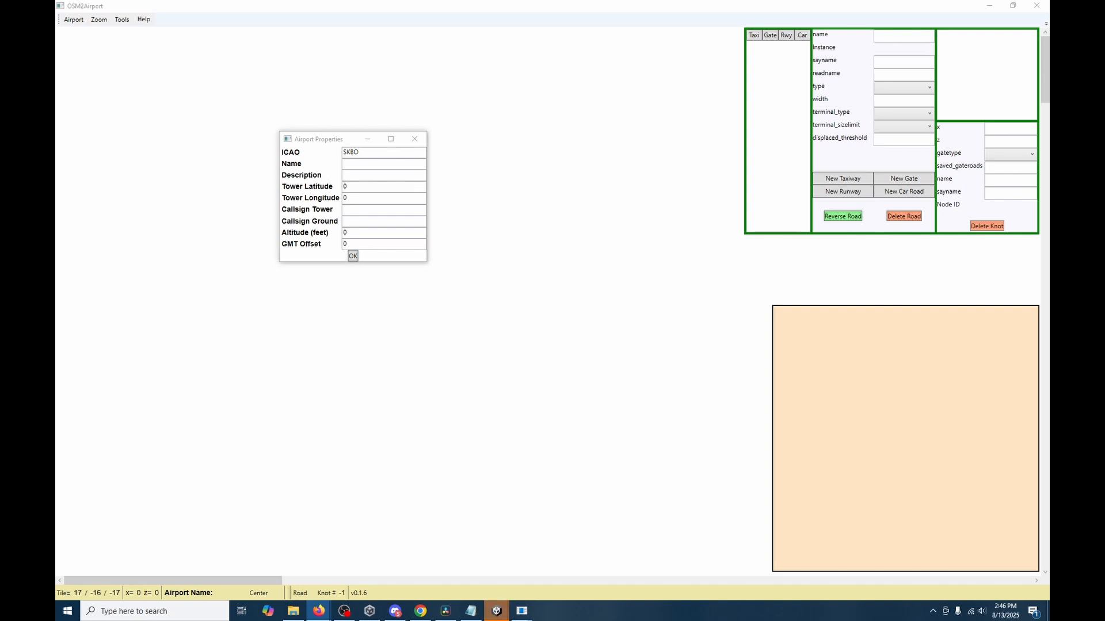
{"action": "left_click", "coordinate": [379, 164]}
{"action": "key", "text": "ctrl+v"}
Step: Fill in the airport description with the copied browser text, trimmed so it begins with "International airport serving"
{"action": "left_click", "coordinate": [382, 174]}
{"action": "key", "text": "alt+Tab"}
{"action": "left_click", "coordinate": [388, 177]}
{"action": "key", "text": "ctrl+v"}
{"action": "left_click_drag", "start_coordinate": [387, 179], "coordinate": [275, 177]}
{"action": "double_click", "coordinate": [346, 176]}
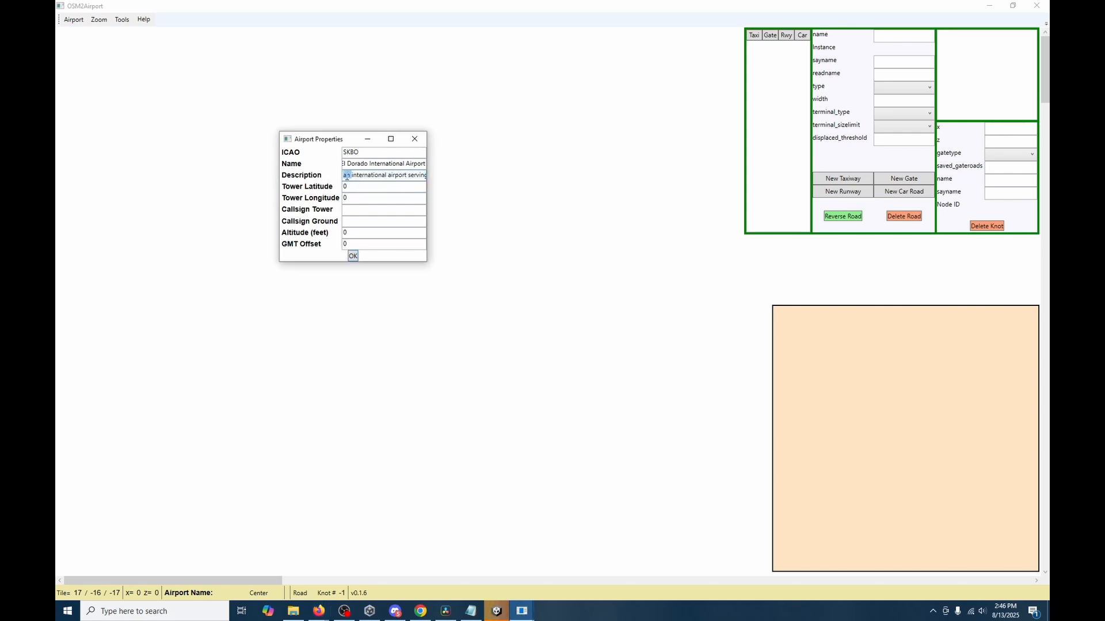
{"action": "key", "text": "BackSpace"}
{"action": "key", "text": "Delete"}
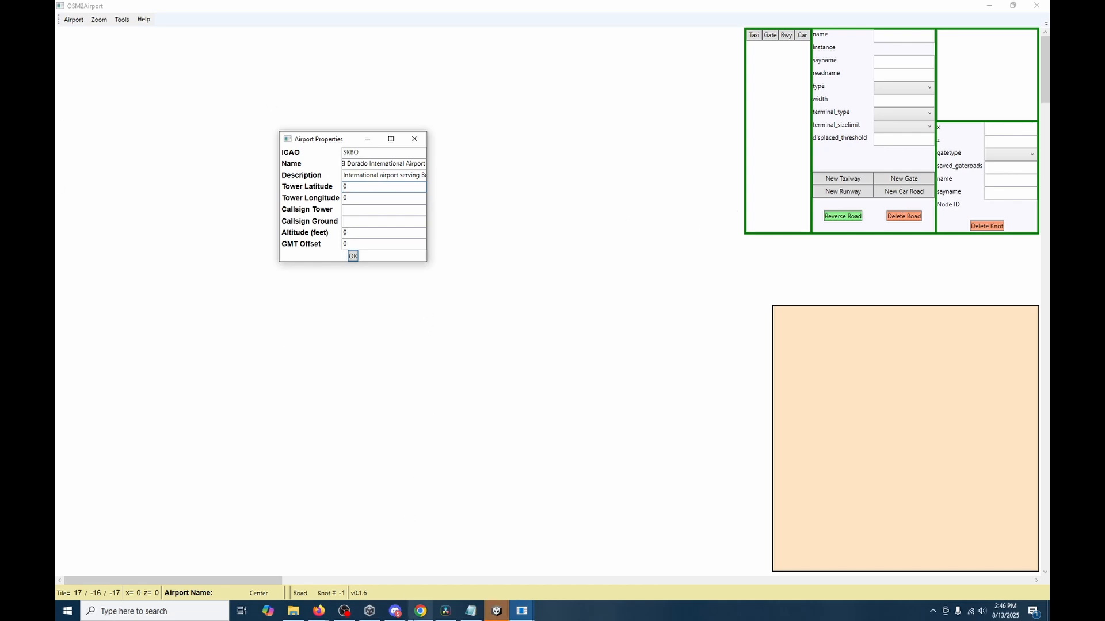
Step: Copy the center latitude 4.7060541954563773 from the Notepad notes into the airport's Tower Latitude
{"action": "left_click", "coordinate": [470, 611]}
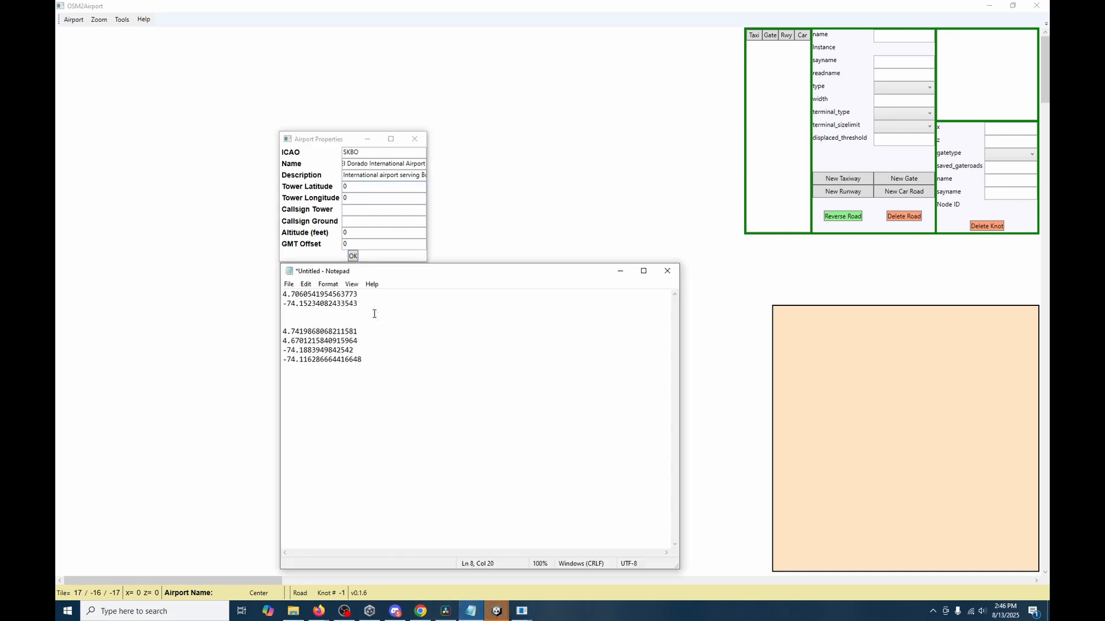
{"action": "left_click_drag", "start_coordinate": [375, 295], "coordinate": [282, 294]}
{"action": "key", "text": "ctrl+c"}
{"action": "left_click", "coordinate": [363, 259]}
{"action": "key", "text": "ctrl+v"}
{"action": "left_click", "coordinate": [362, 266]}
Step: Copy the center longitude -74.15234082433543 from Notepad into the Tower Longitude and minimize the notes
{"action": "left_click_drag", "start_coordinate": [357, 303], "coordinate": [282, 303]}
{"action": "key", "text": "ctrl+c"}
{"action": "left_click", "coordinate": [309, 210]}
{"action": "key", "text": "Tab"}
{"action": "key", "text": "ctrl+v"}
{"action": "left_click_drag", "start_coordinate": [434, 274], "coordinate": [701, 267]}
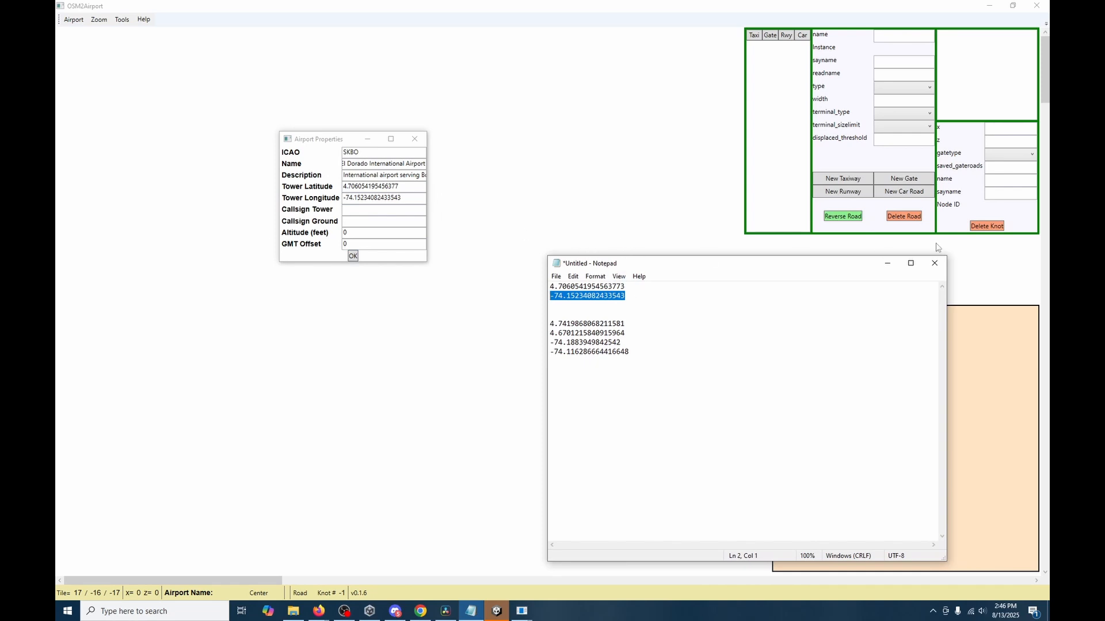
{"action": "left_click", "coordinate": [887, 263]}
Step: Set both the tower and ground callsigns to EL DORADO in capital letters
{"action": "left_click", "coordinate": [355, 212]}
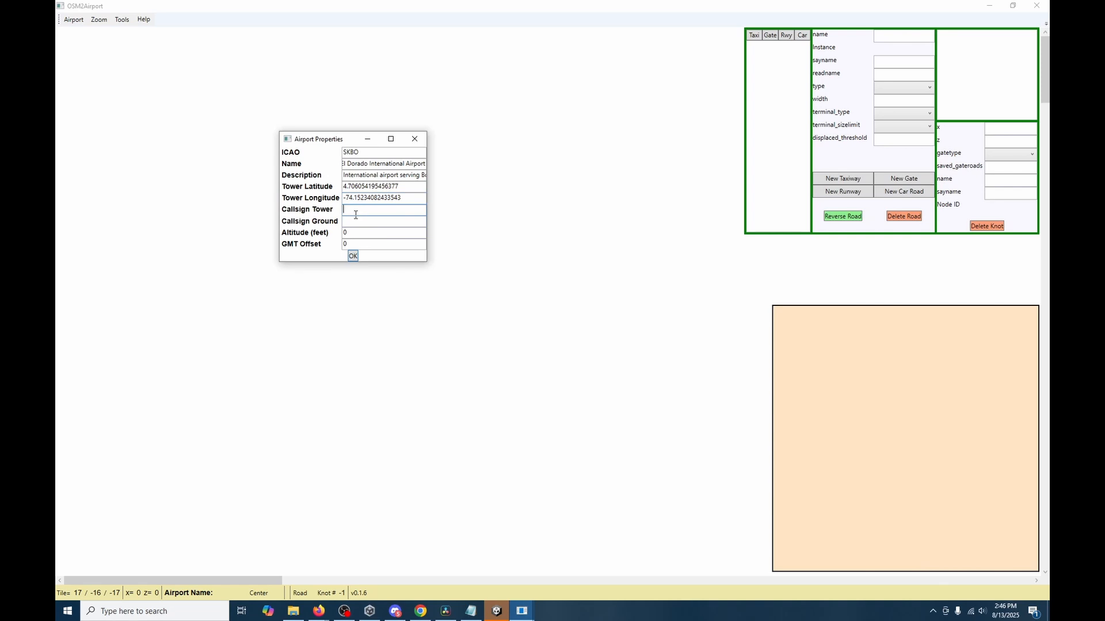
{"action": "type", "text": "El Dorado"}
{"action": "key", "text": "ctrl+a"}
{"action": "type", "text": "EL DORADO"}
{"action": "key", "text": "BackSpace"}
{"action": "key", "text": "BackSpace"}
{"action": "key", "text": "BackSpace"}
{"action": "key", "text": "BackSpace"}
{"action": "key", "text": "BackSpace"}
{"action": "key", "text": "BackSpace"}
{"action": "key", "text": "BackSpace"}
{"action": "key", "text": "BackSpace"}
{"action": "key", "text": "BackSpace"}
{"action": "type", "text": "EL DORADO"}
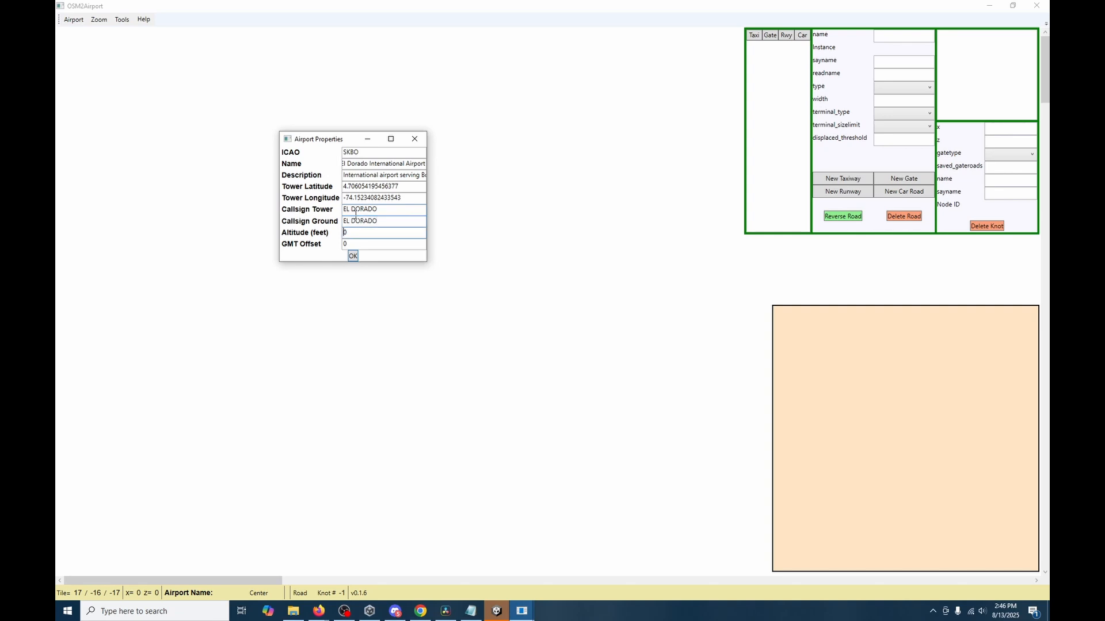
Step: Set the airport altitude to 8360 feet and the GMT offset to -5, and confirm the airport properties
{"action": "key", "text": "alt+Tab"}
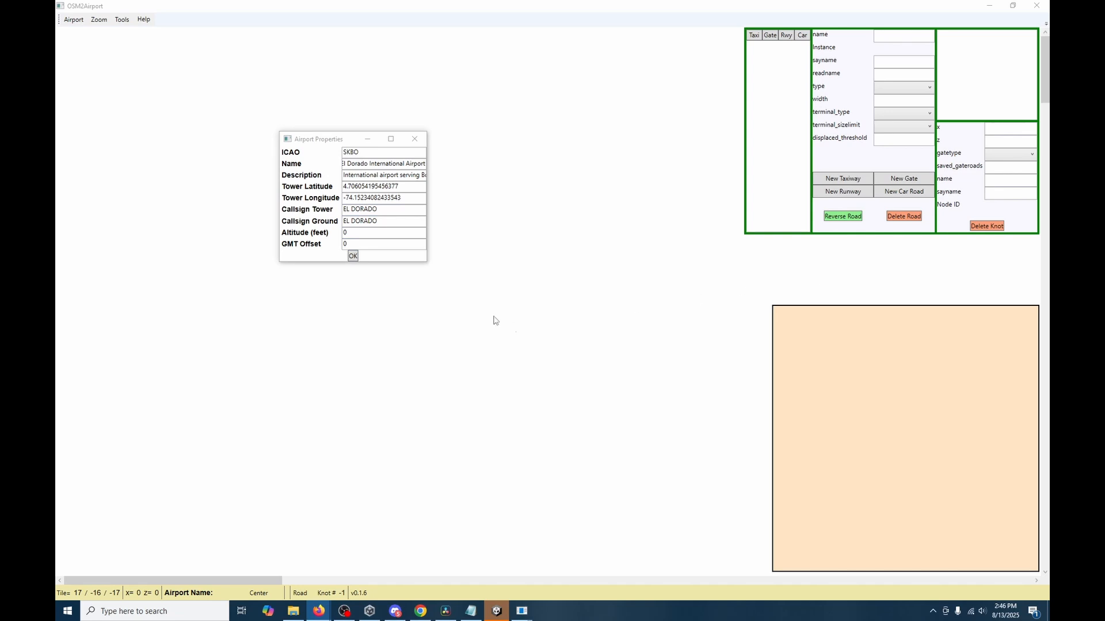
{"action": "left_click", "coordinate": [283, 222]}
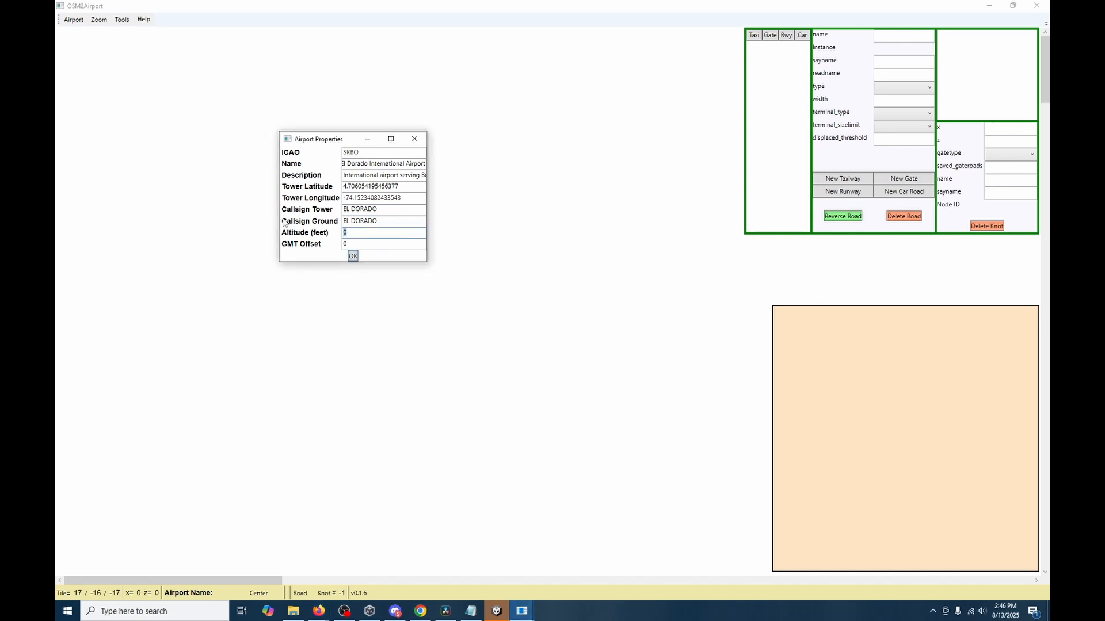
{"action": "key", "text": "Tab"}
{"action": "key", "text": "alt+Tab"}
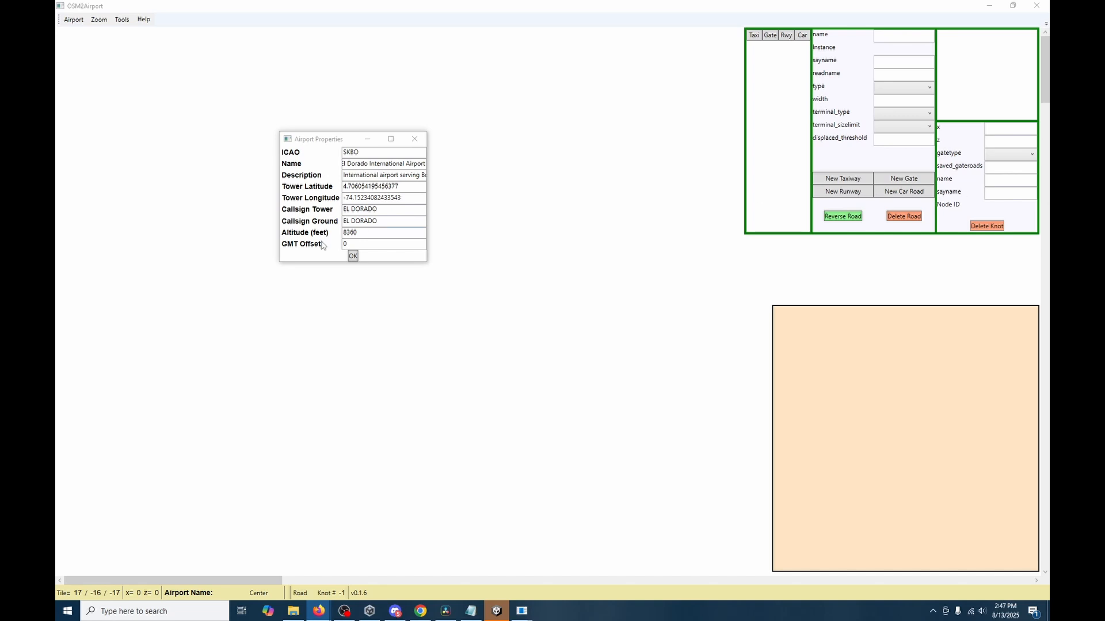
{"action": "left_click_drag", "start_coordinate": [365, 245], "coordinate": [313, 238]}
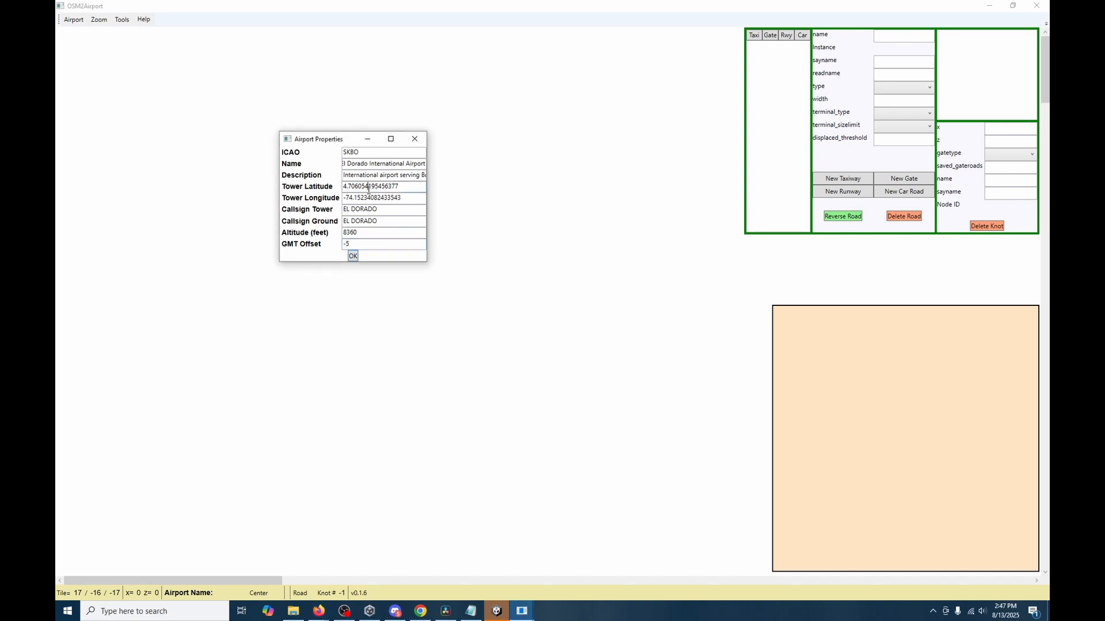
{"action": "left_click", "coordinate": [354, 256]}
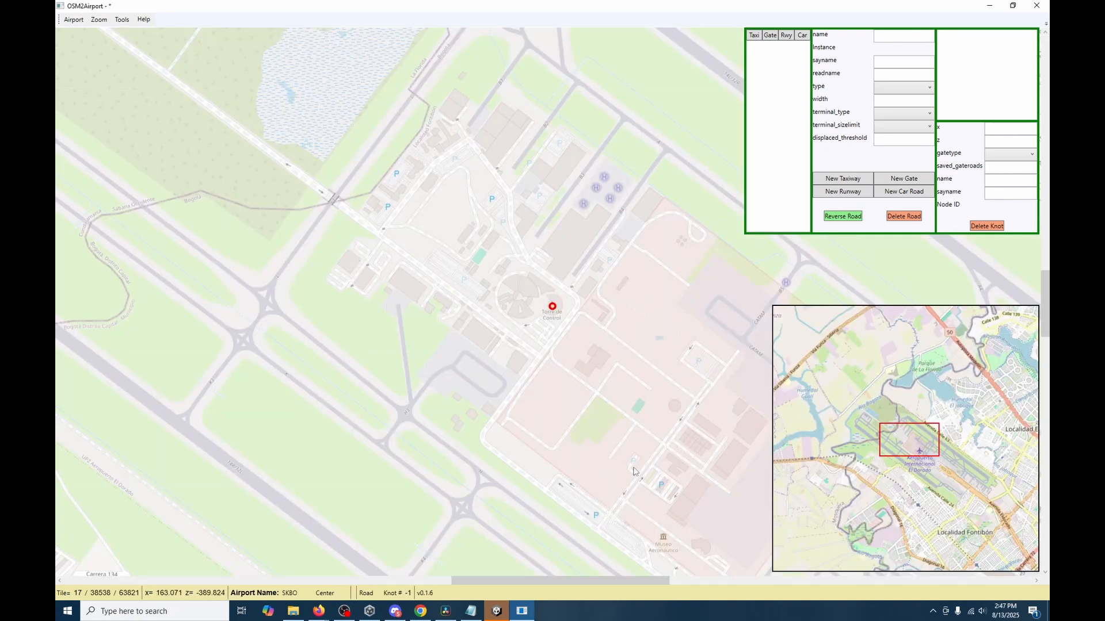
Step: Save the new airport as SKBO in the AirportEditorHD project's Airports\SKBO folder
{"action": "left_click", "coordinate": [927, 448]}
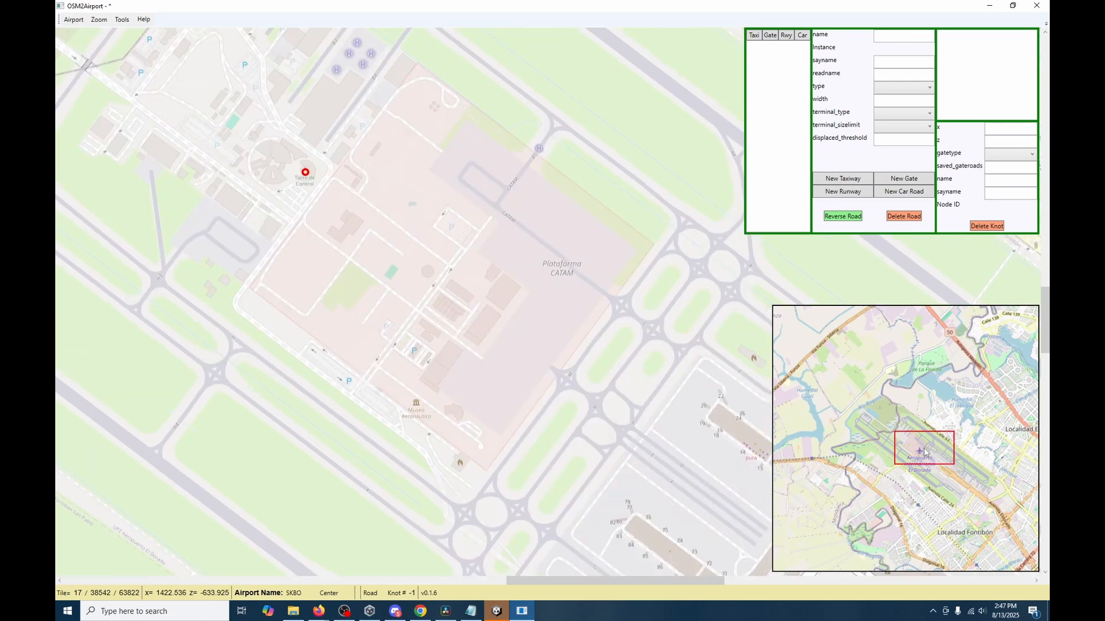
{"action": "left_click", "coordinate": [916, 446]}
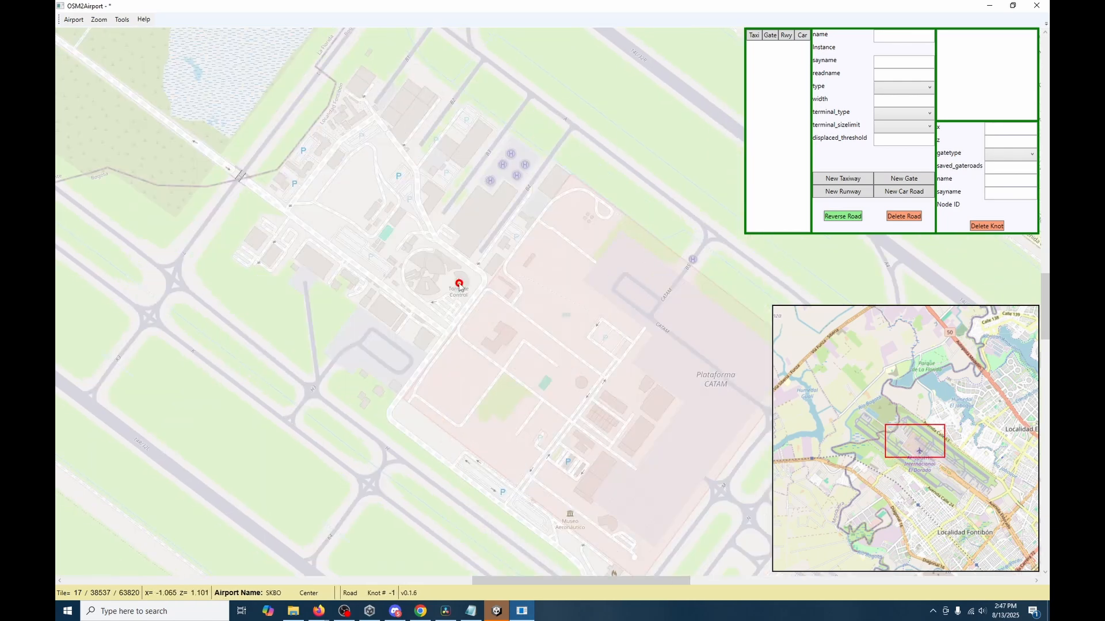
{"action": "left_click", "coordinate": [68, 21]}
{"action": "left_click", "coordinate": [90, 66]}
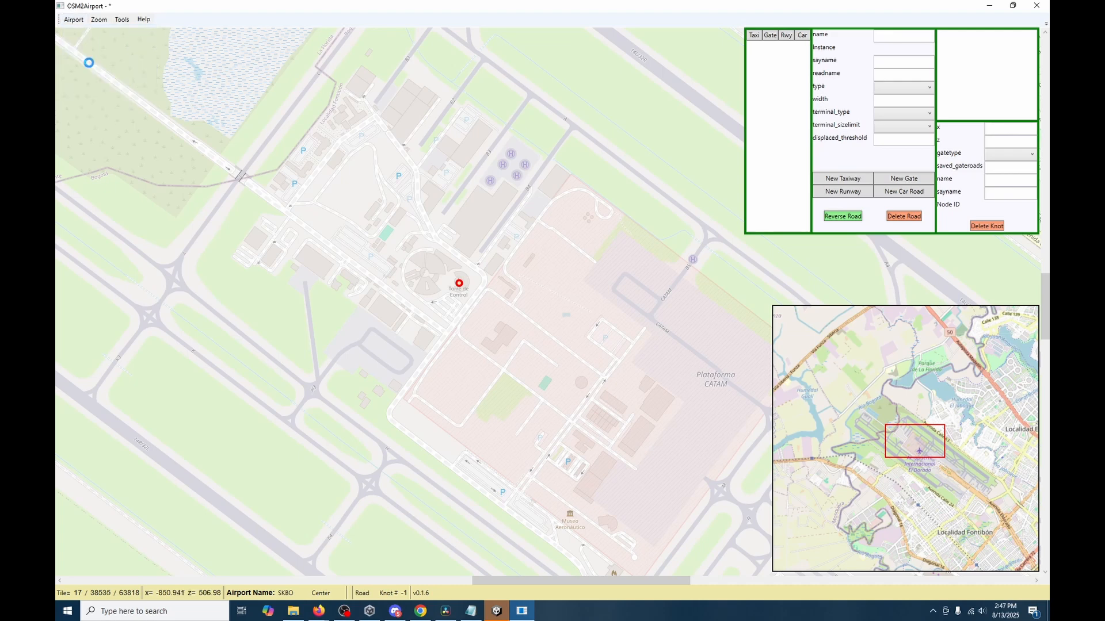
{"action": "left_click", "coordinate": [419, 87]}
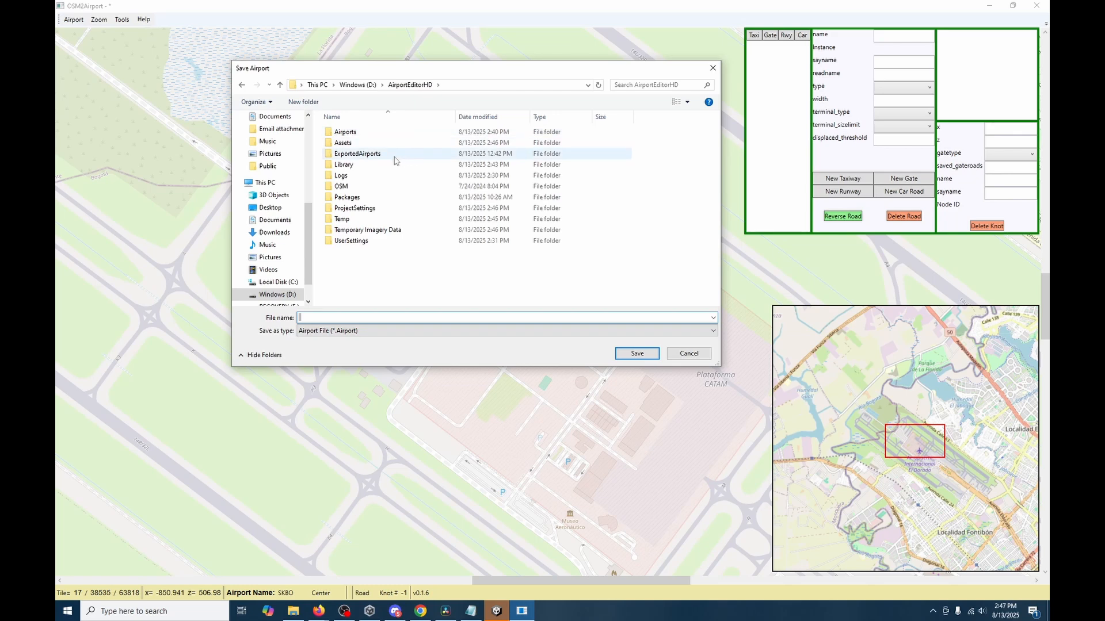
{"action": "double_click", "coordinate": [378, 143]}
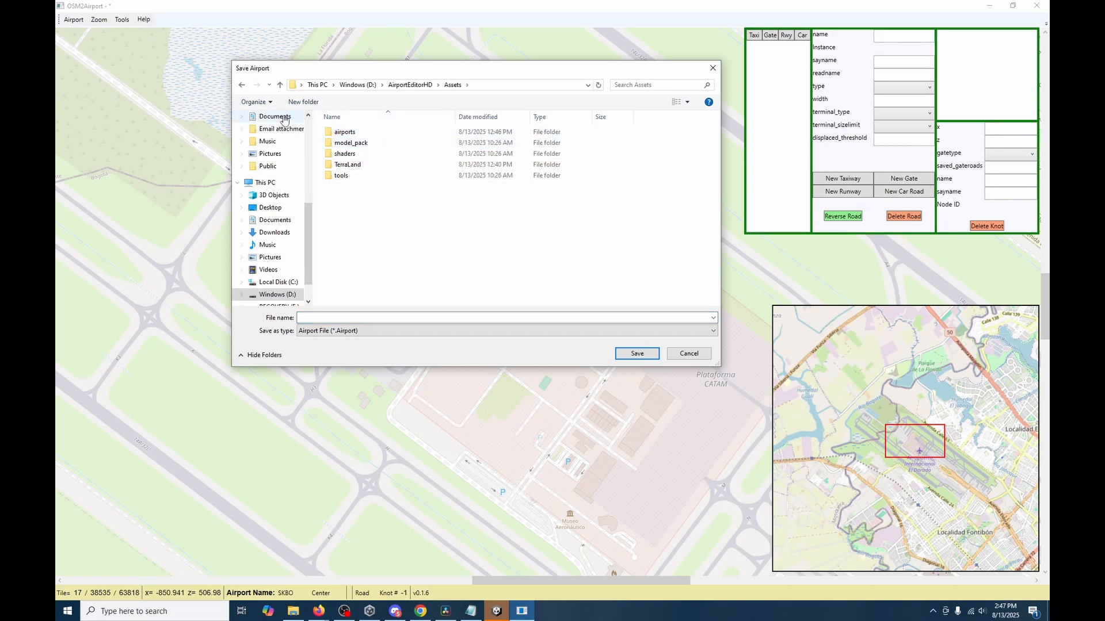
{"action": "left_click", "coordinate": [242, 85]}
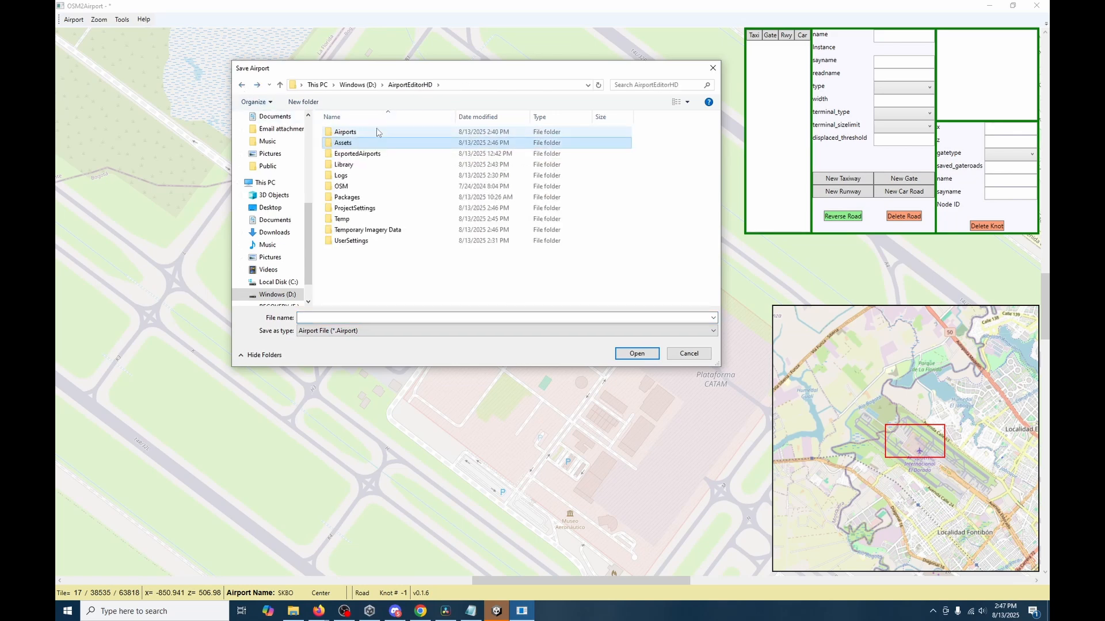
{"action": "double_click", "coordinate": [377, 133]}
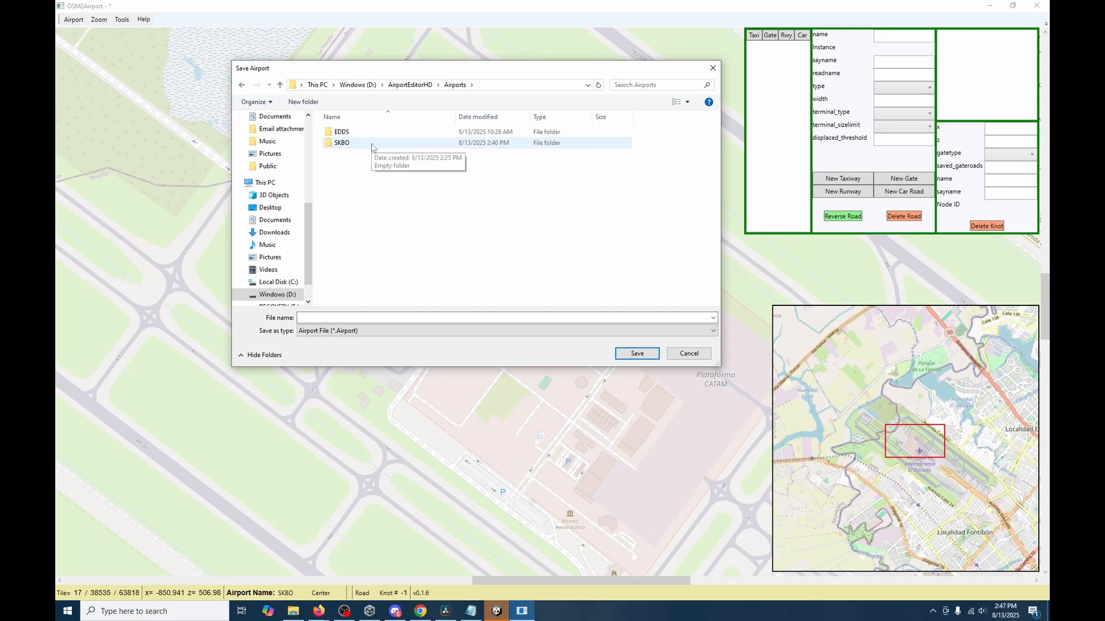
{"action": "double_click", "coordinate": [372, 148]}
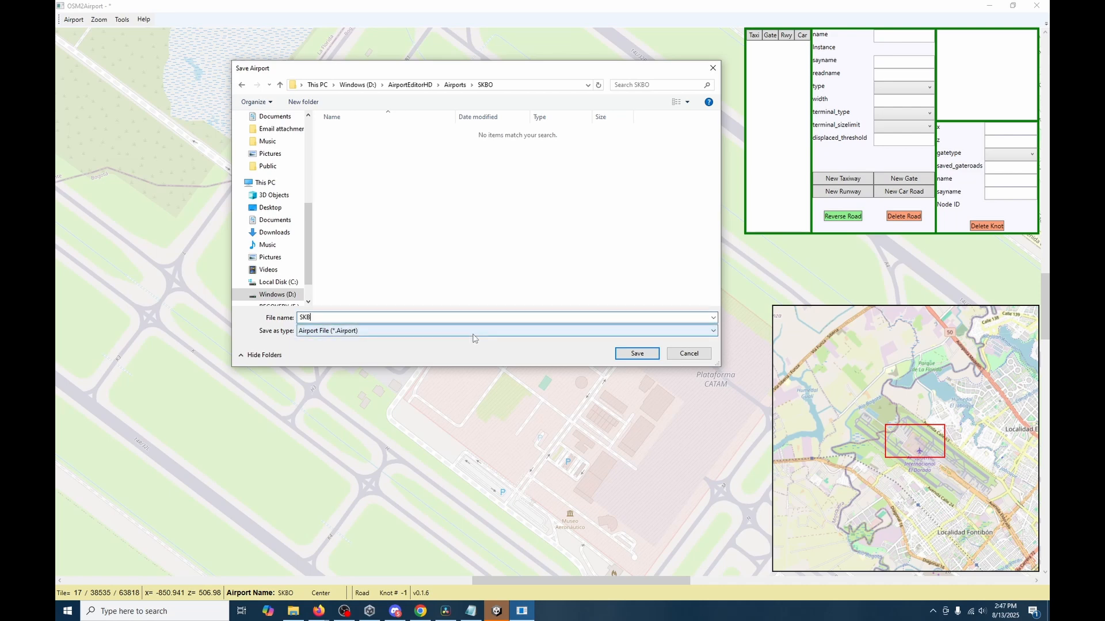
{"action": "left_click", "coordinate": [649, 355]}
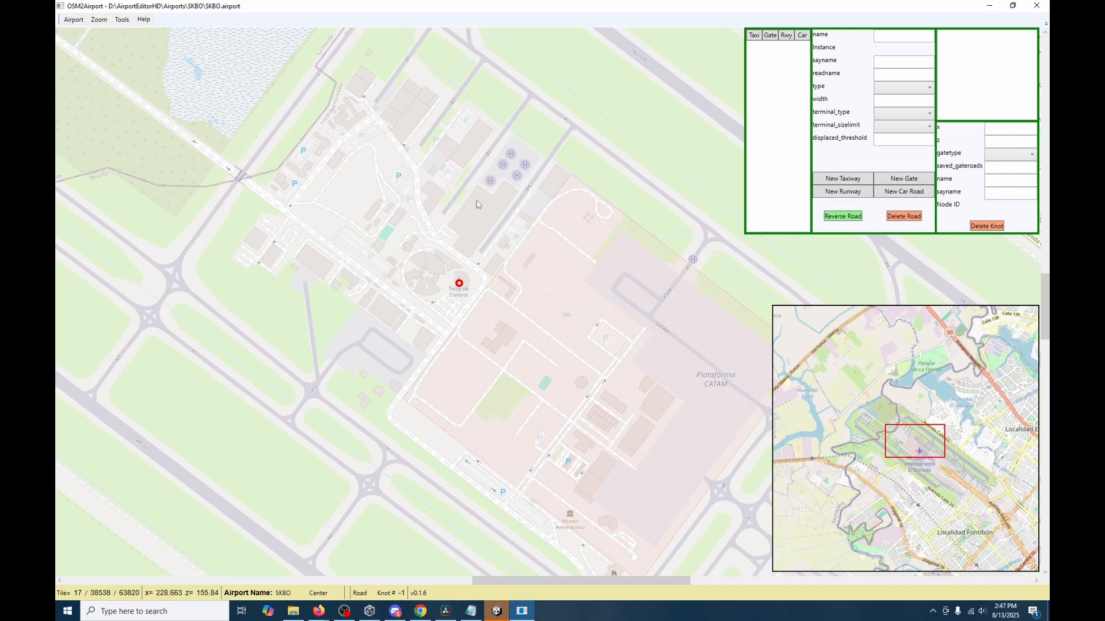
Step: Start importing from OSM data and download the OpenStreetMap data for the SKBO airport
{"action": "left_click", "coordinate": [73, 20]}
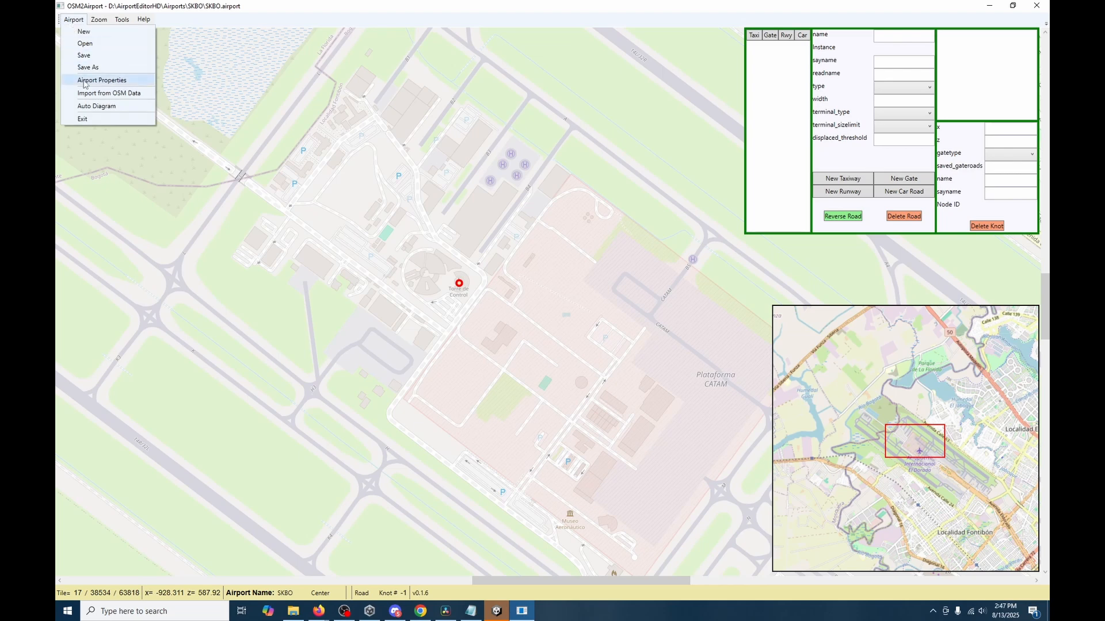
{"action": "left_click", "coordinate": [92, 96]}
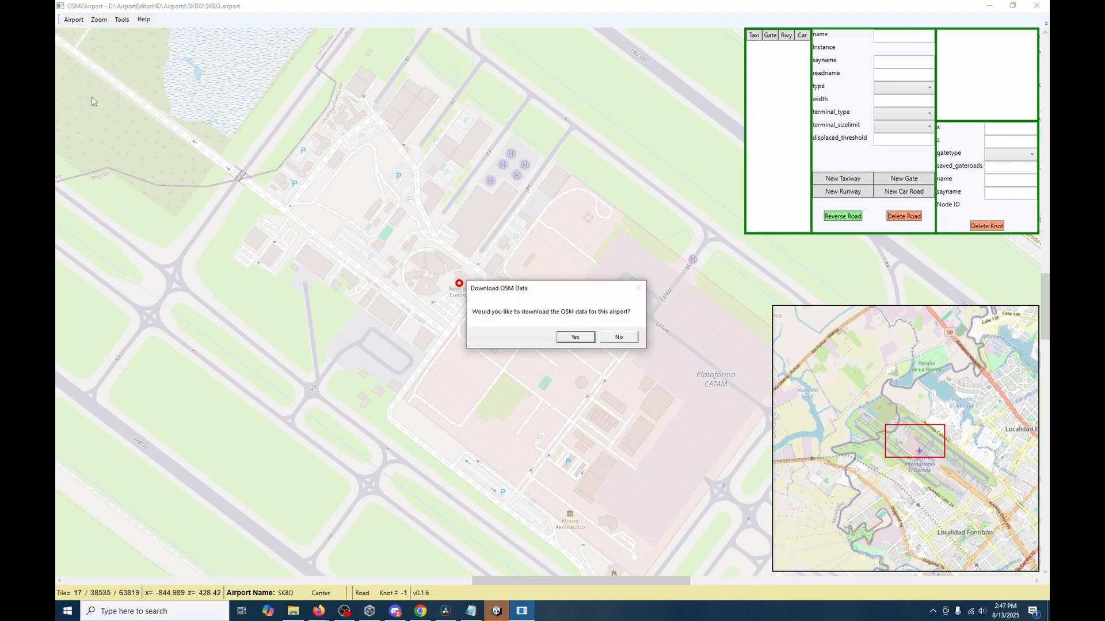
{"action": "left_click", "coordinate": [574, 338]}
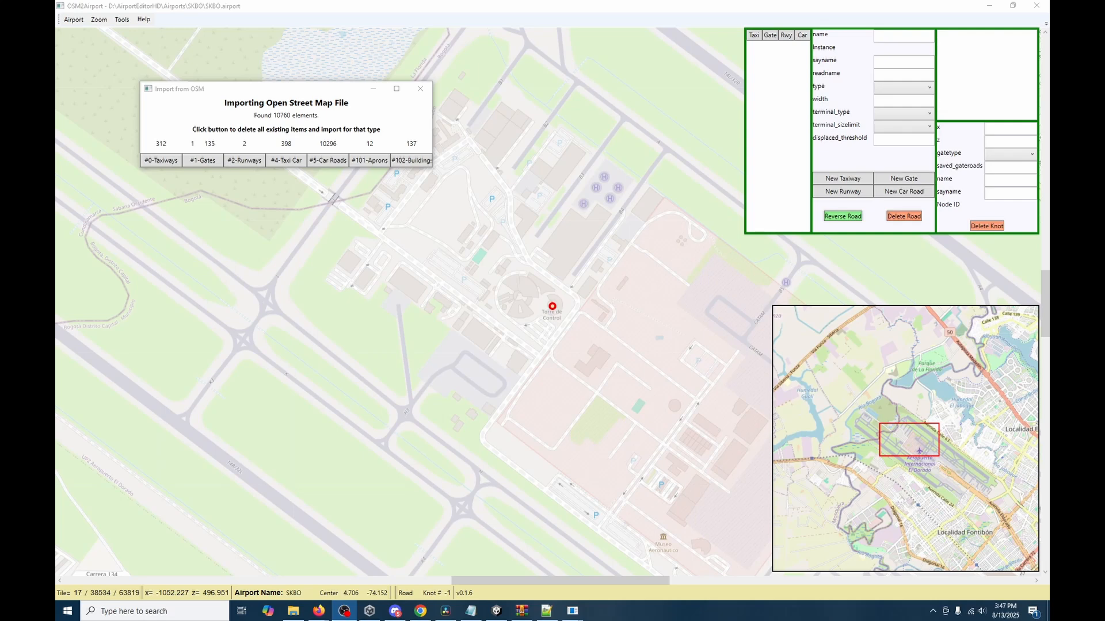
{"action": "left_click", "coordinate": [203, 114]}
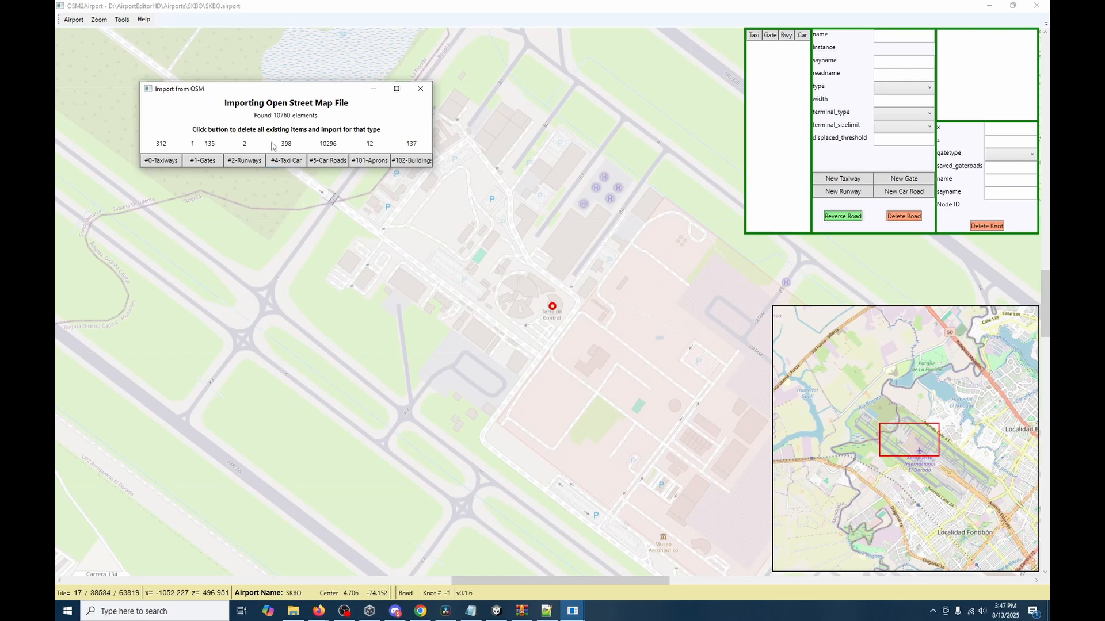
Step: Import the taxiways, gates and runways from the OpenStreetMap file and close the import window
{"action": "left_click", "coordinate": [174, 162]}
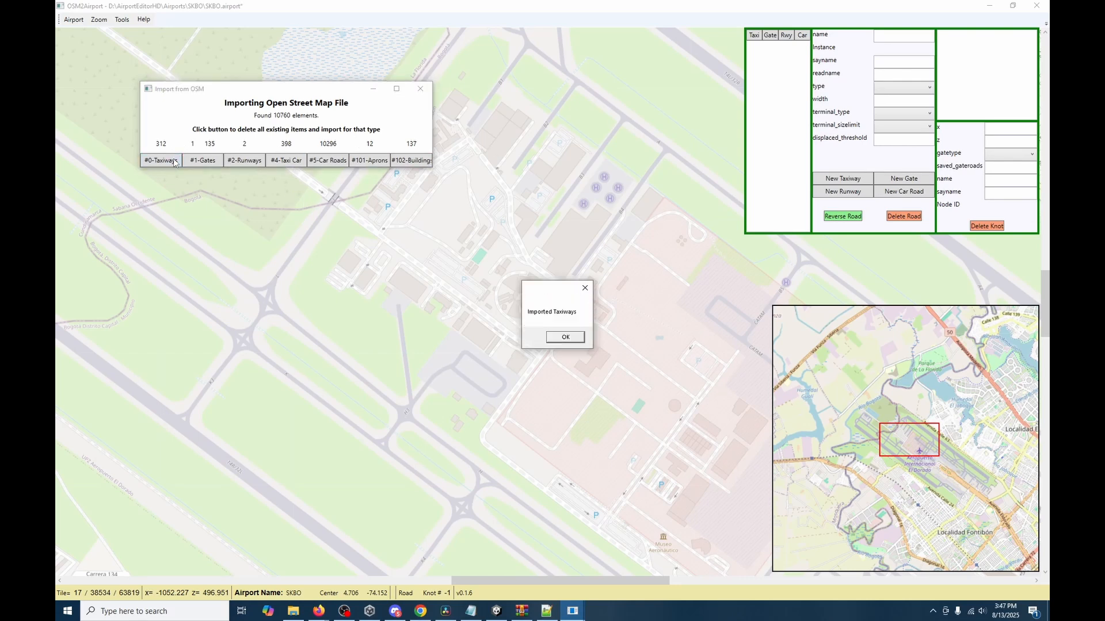
{"action": "left_click", "coordinate": [578, 338]}
{"action": "left_click", "coordinate": [212, 162]}
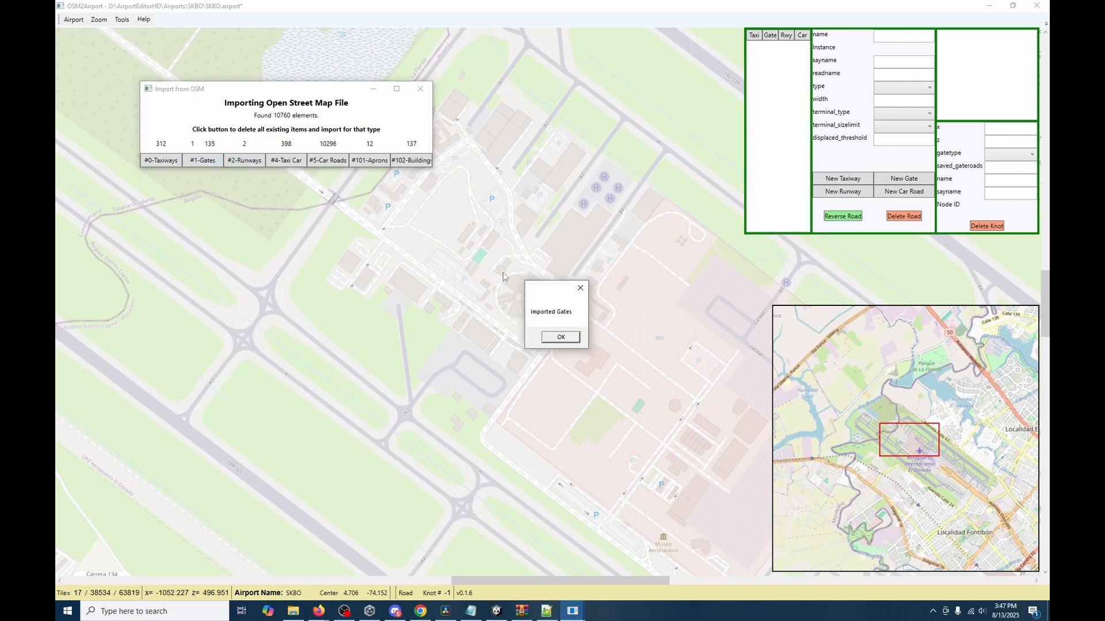
{"action": "left_click", "coordinate": [558, 340]}
{"action": "left_click", "coordinate": [249, 167]}
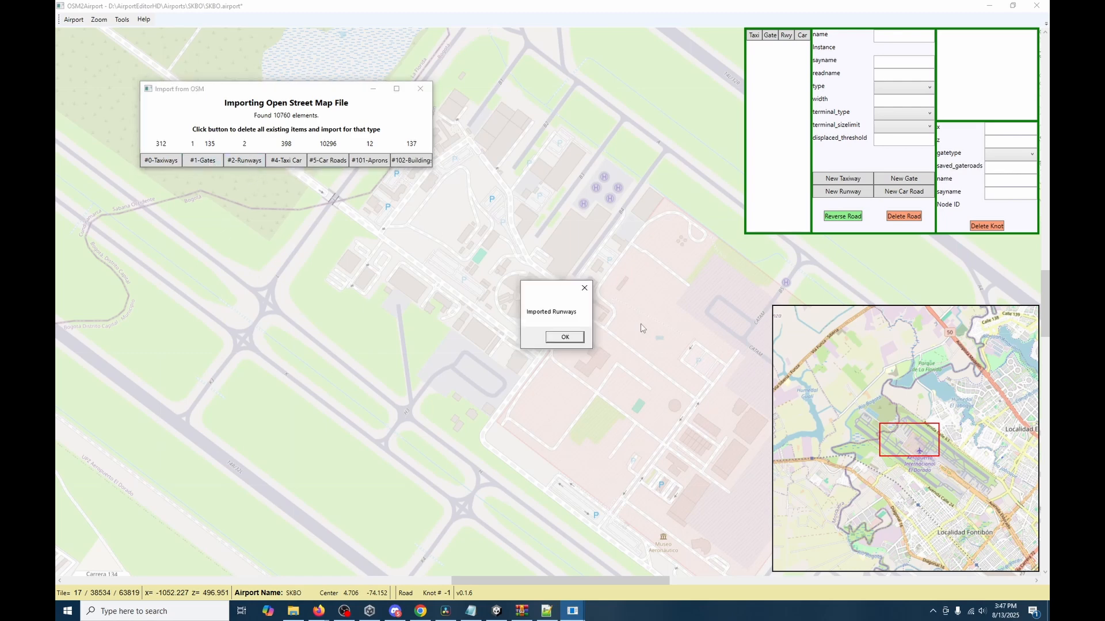
{"action": "left_click", "coordinate": [567, 337]}
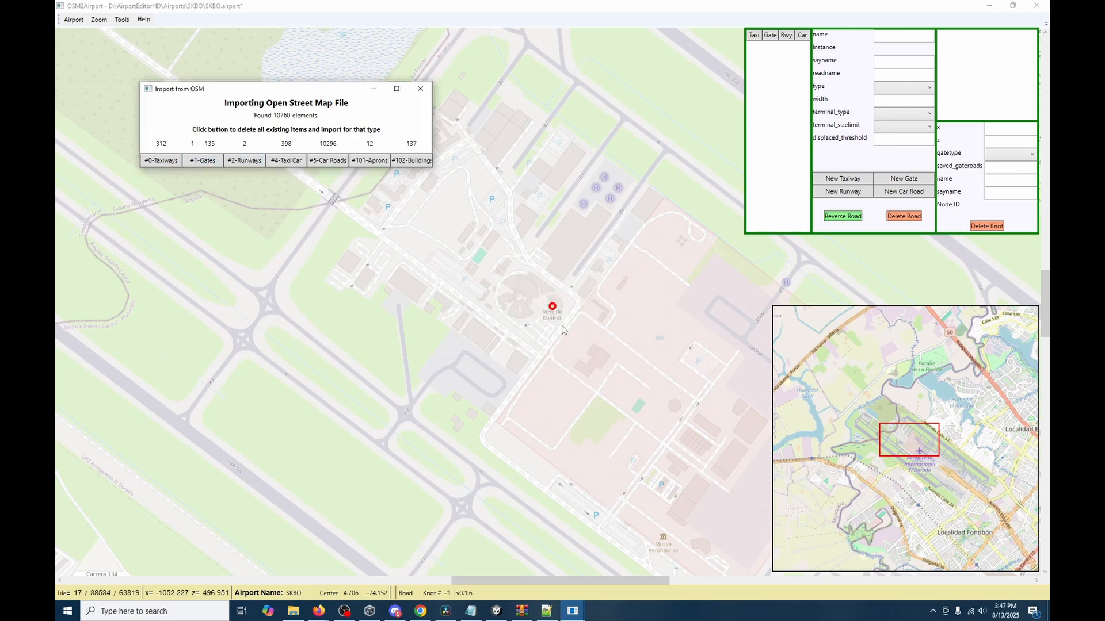
{"action": "left_click", "coordinate": [420, 89]}
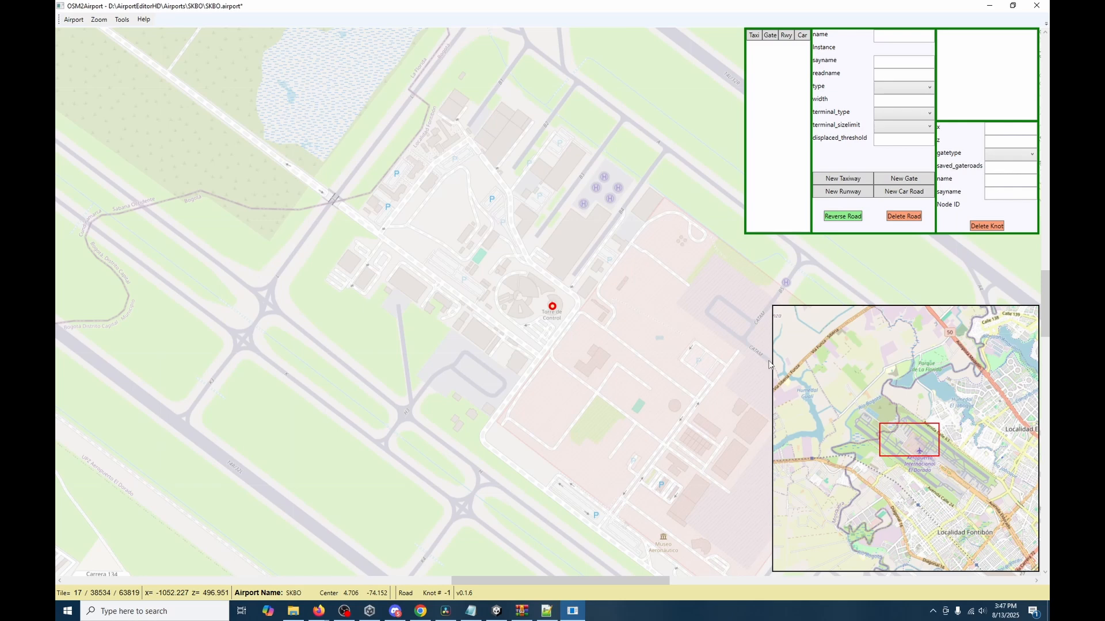
Step: Look over the imported taxiways and runways on the map and save the SKBO airport file
{"action": "scroll", "coordinate": [690, 403], "scroll_direction": "down", "scroll_amount": 3}
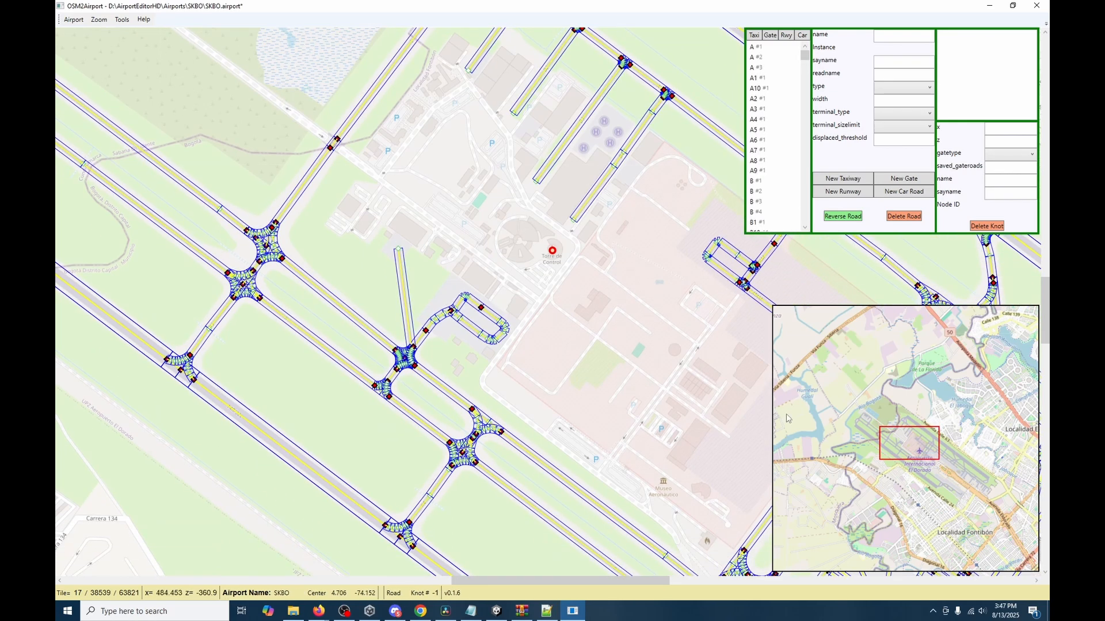
{"action": "scroll", "coordinate": [677, 383], "scroll_direction": "up", "scroll_amount": 8}
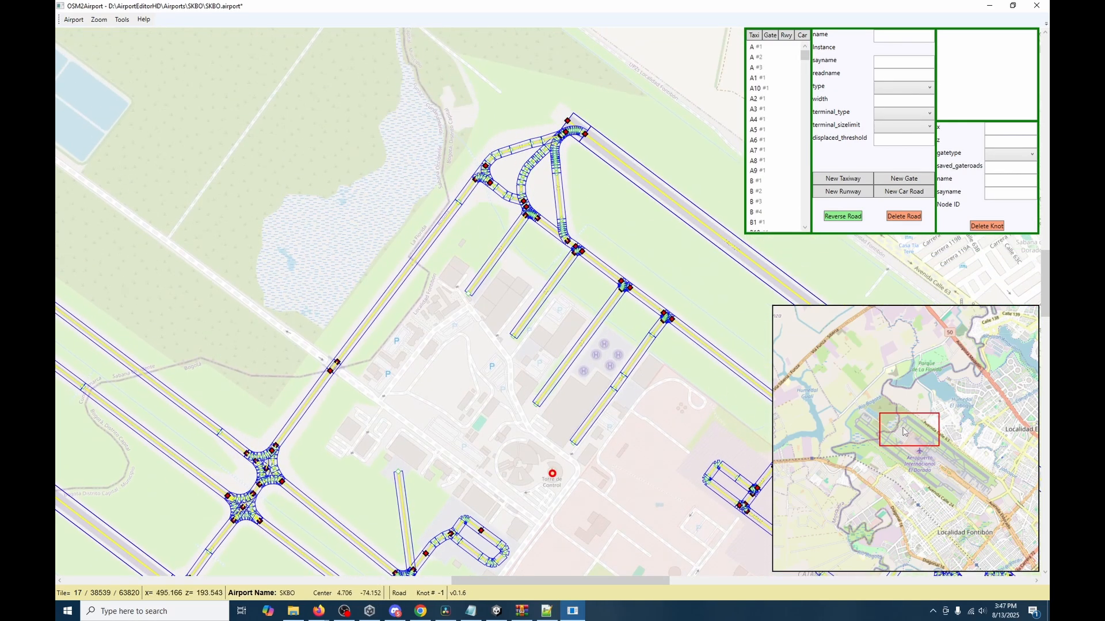
{"action": "left_click", "coordinate": [902, 427]}
{"action": "mouse_move", "coordinate": [895, 430]}
{"action": "left_mouse_down"}
{"action": "mouse_move", "coordinate": [870, 431]}
{"action": "mouse_move", "coordinate": [934, 493]}
{"action": "mouse_move", "coordinate": [958, 496]}
{"action": "mouse_move", "coordinate": [974, 473]}
{"action": "mouse_move", "coordinate": [989, 492]}
{"action": "mouse_move", "coordinate": [903, 431]}
{"action": "left_mouse_up"}
{"action": "left_click", "coordinate": [73, 19]}
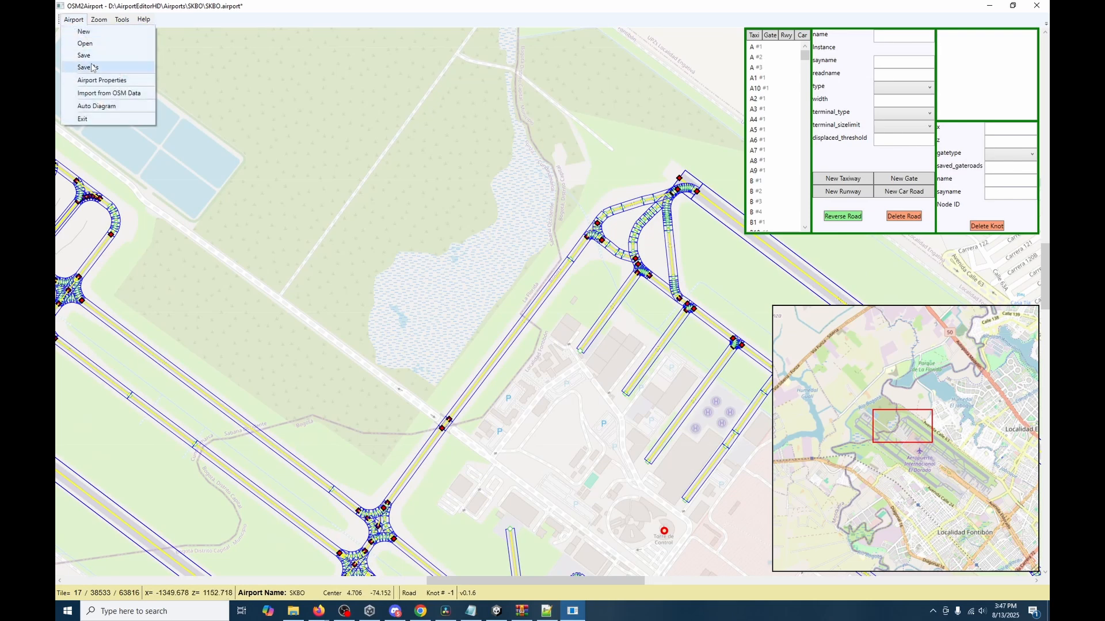
{"action": "left_click", "coordinate": [86, 55]}
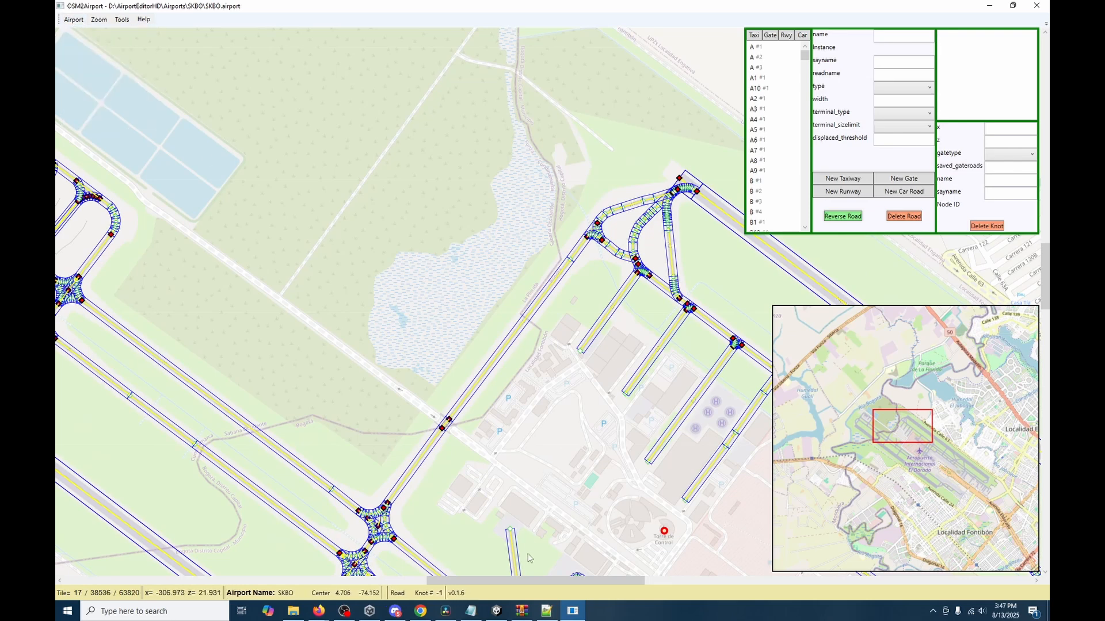
Step: Switch to Unity, set the 08-13-2025_14-49-52 download as TerraLand's satellite images folder and fetch its failed images
{"action": "left_click", "coordinate": [497, 611]}
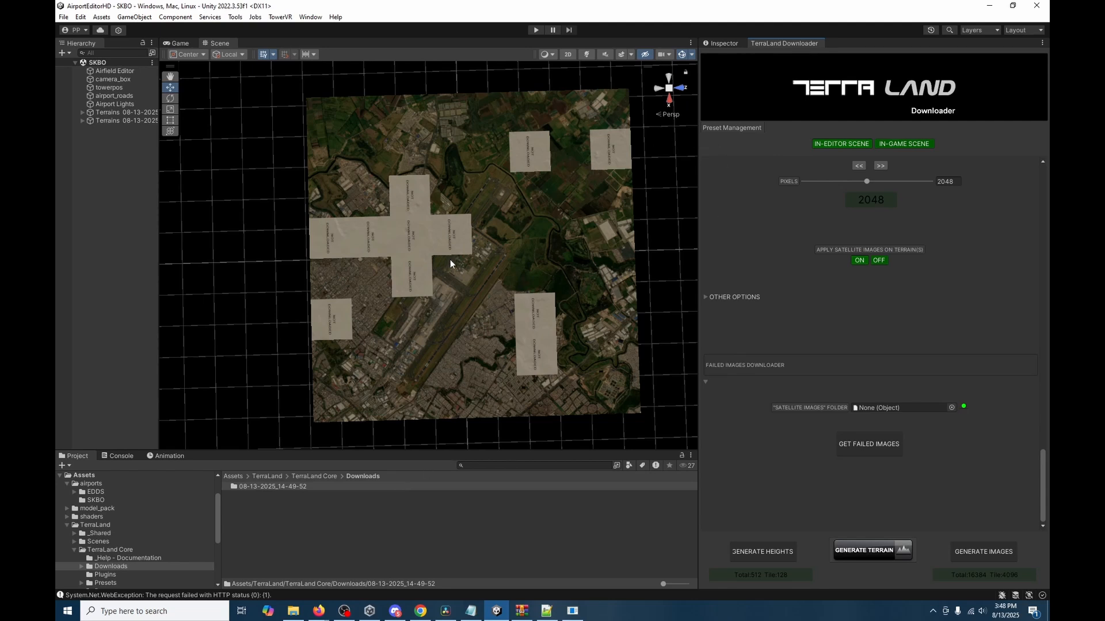
{"action": "left_click", "coordinate": [466, 535]}
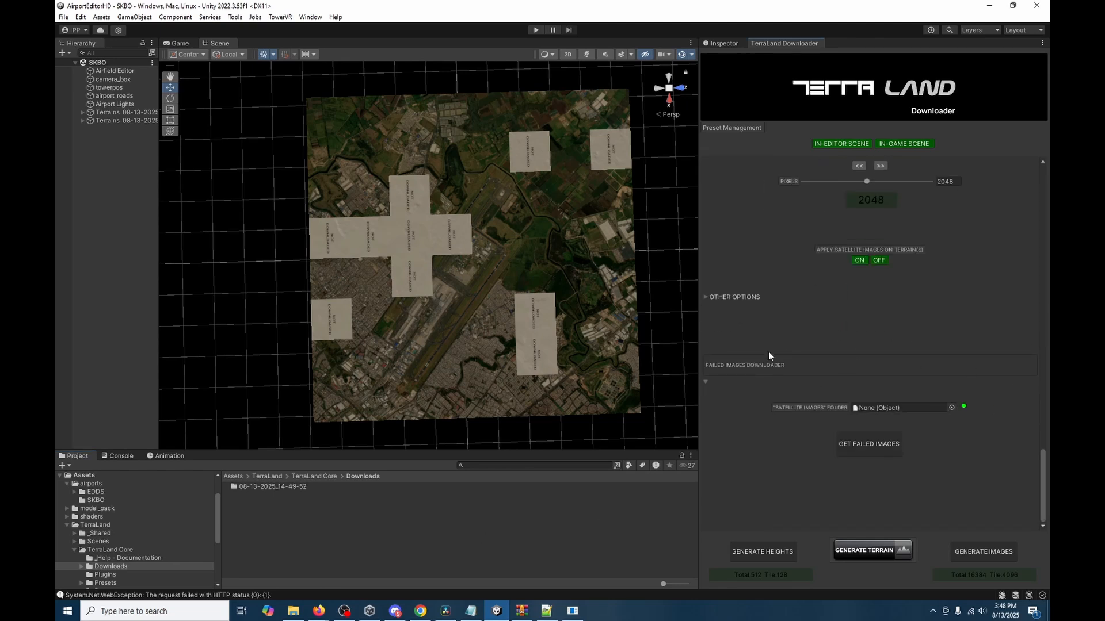
{"action": "left_click_drag", "start_coordinate": [281, 488], "coordinate": [898, 409]}
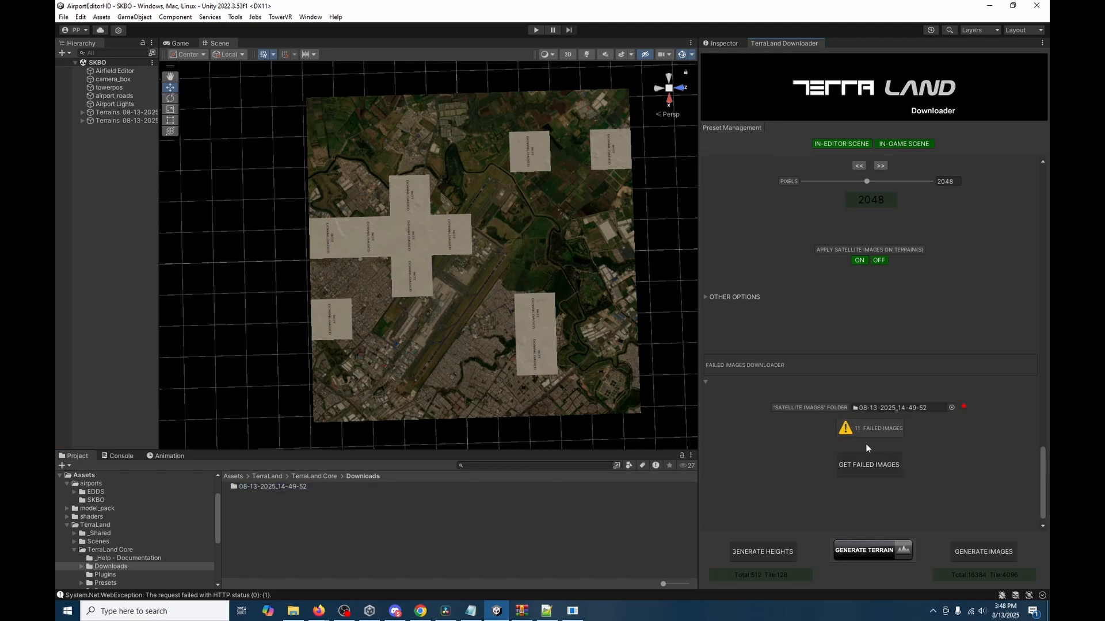
{"action": "left_click", "coordinate": [871, 467]}
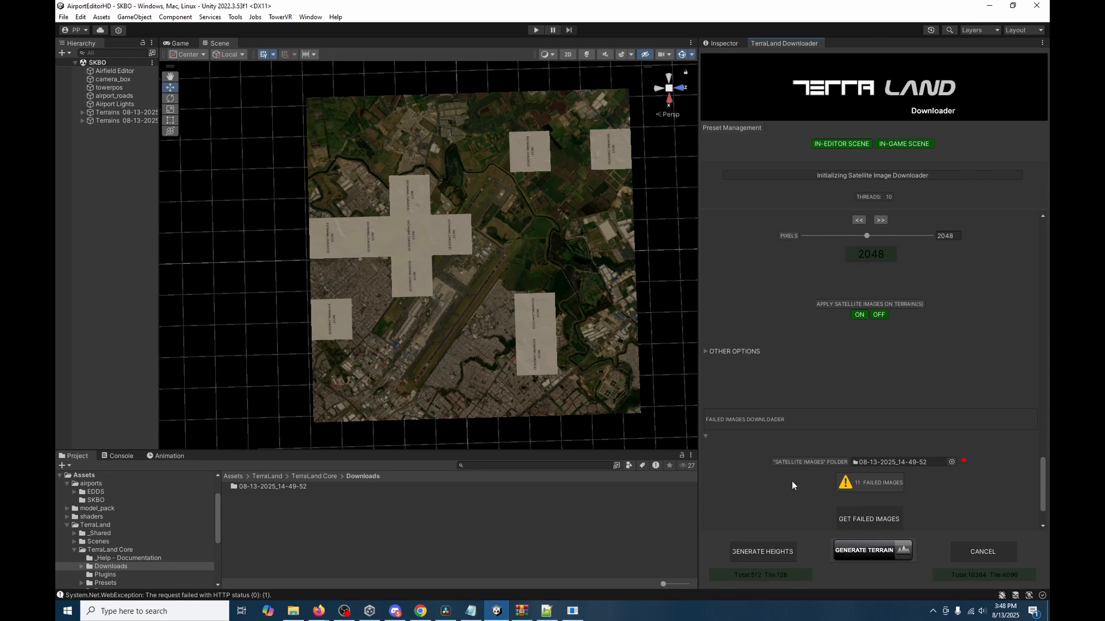
{"action": "scroll", "coordinate": [794, 478], "scroll_direction": "down", "scroll_amount": 3}
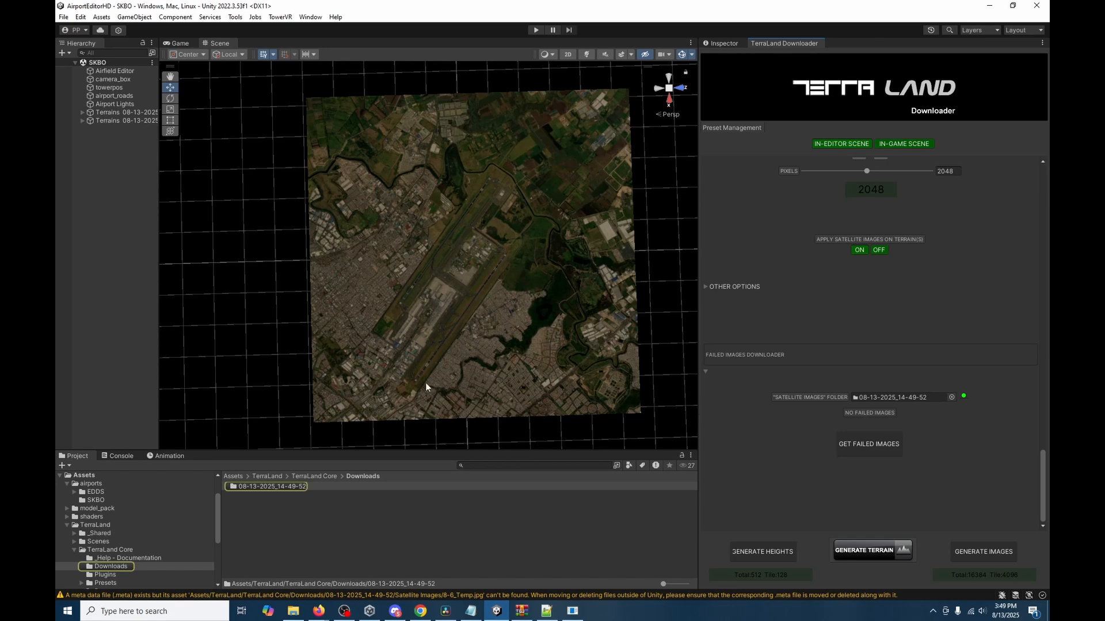
Step: Set the TerraLand area extents to 50 km around the same center coordinates and generate a second terrain
{"action": "scroll", "coordinate": [765, 323], "scroll_direction": "up", "scroll_amount": 5}
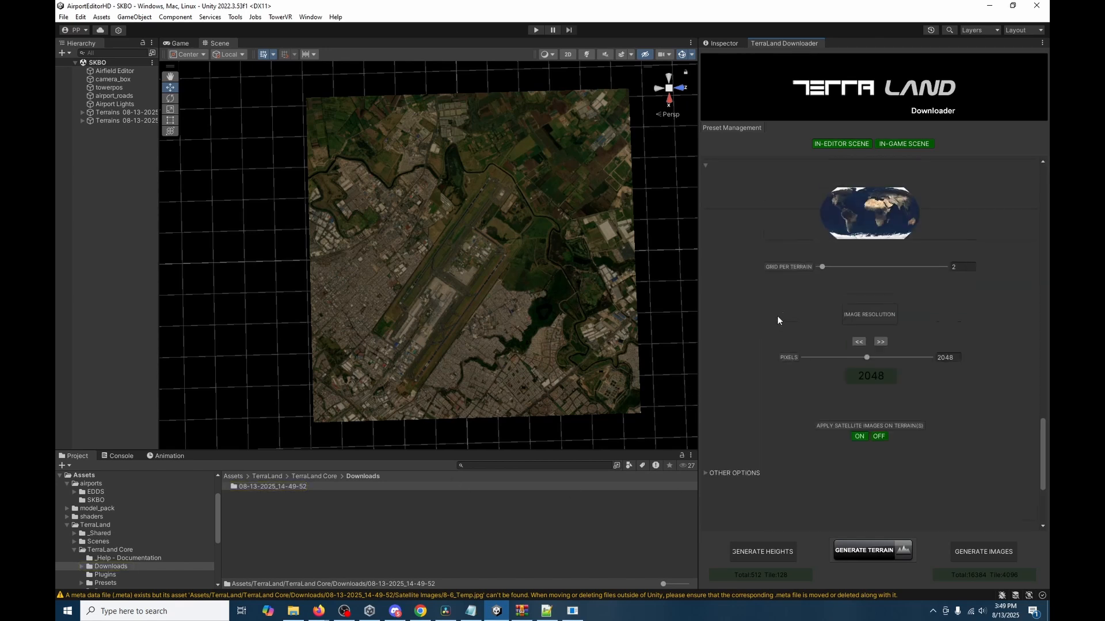
{"action": "scroll", "coordinate": [762, 322], "scroll_direction": "up", "scroll_amount": 6}
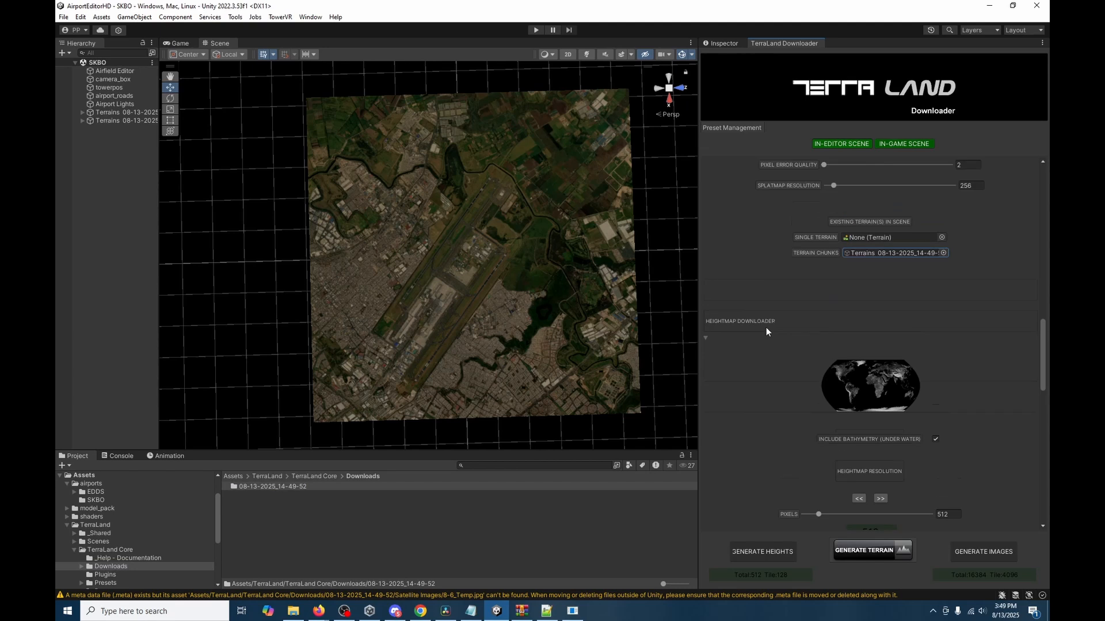
{"action": "scroll", "coordinate": [776, 333], "scroll_direction": "up", "scroll_amount": 6}
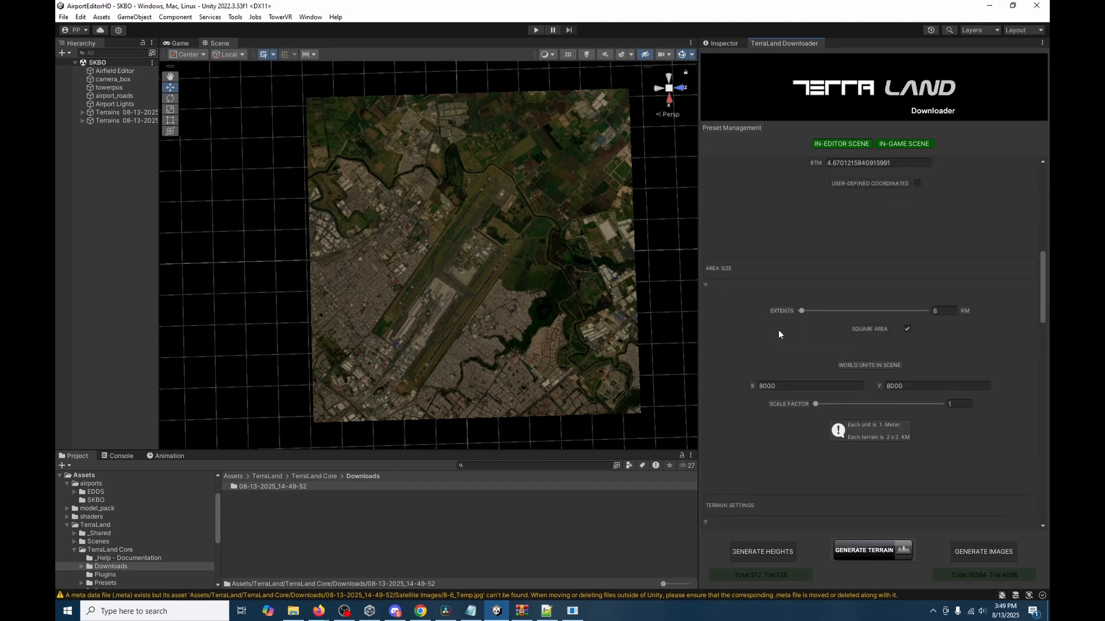
{"action": "scroll", "coordinate": [778, 330], "scroll_direction": "down", "scroll_amount": 5}
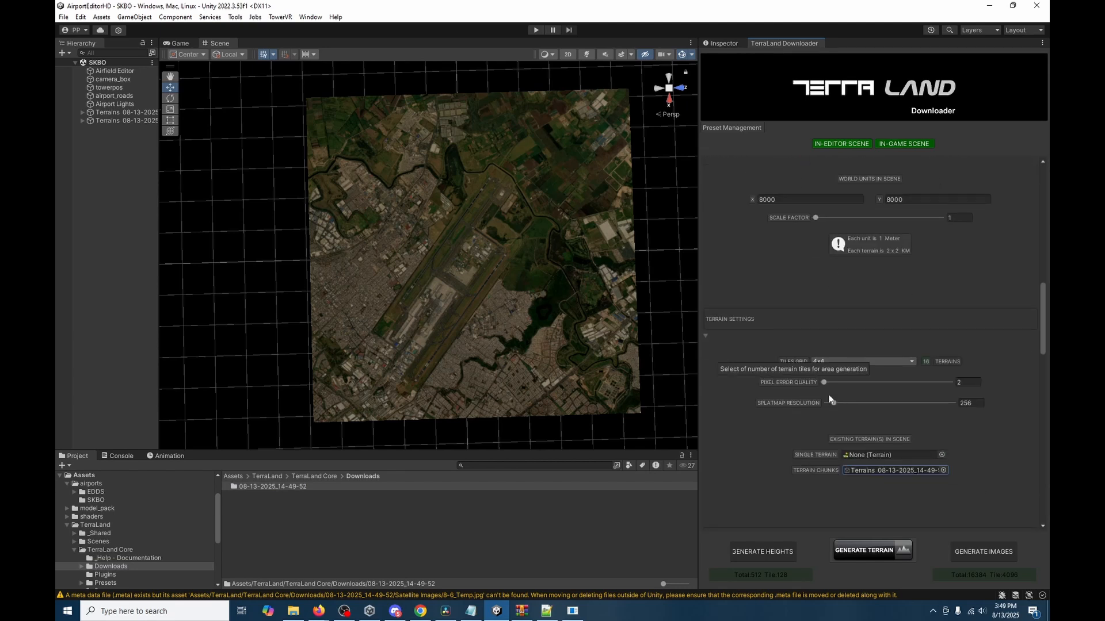
{"action": "scroll", "coordinate": [957, 356], "scroll_direction": "up", "scroll_amount": 7}
{"action": "scroll", "coordinate": [958, 362], "scroll_direction": "down", "scroll_amount": 8}
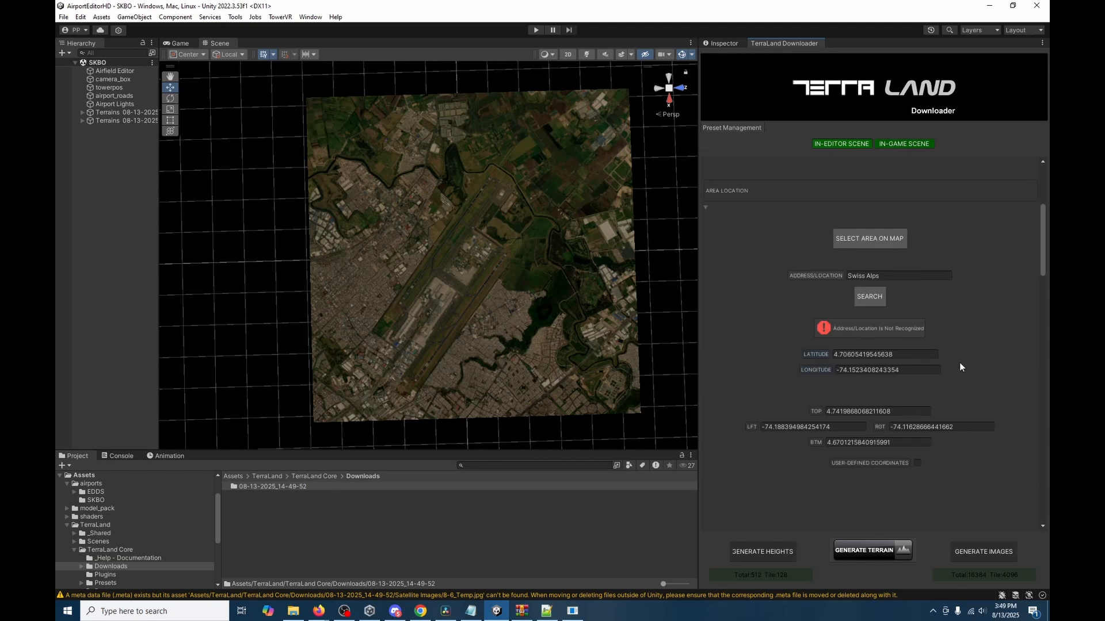
{"action": "left_click_drag", "start_coordinate": [801, 374], "coordinate": [812, 376]}
{"action": "key", "text": "Right"}
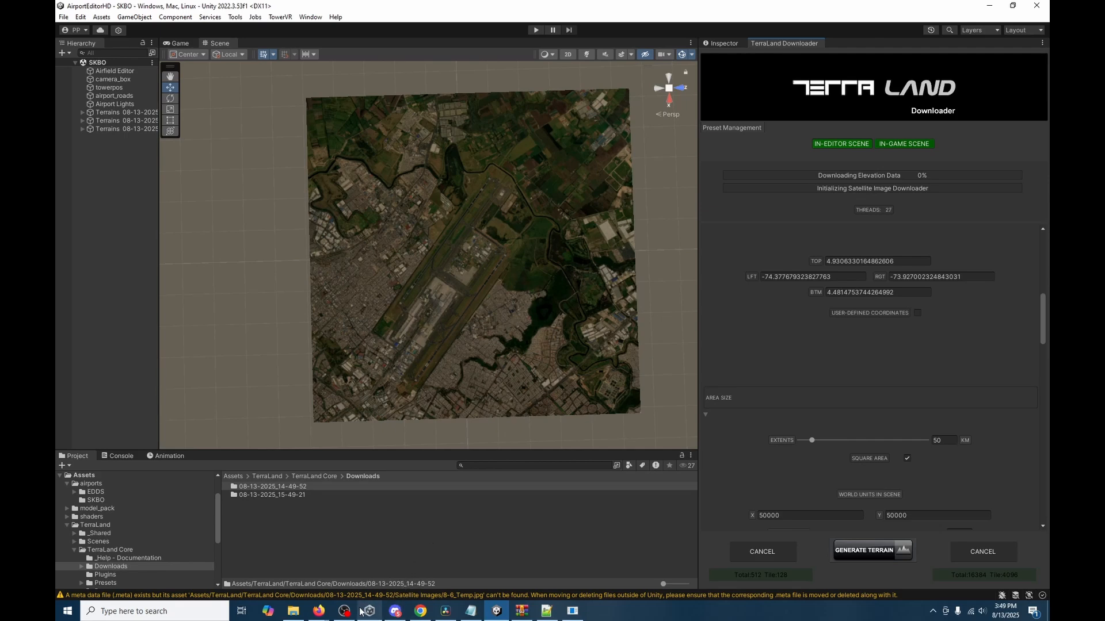
Step: Examine how the 50 km terrain surrounds the smaller airport terrain in the scene
{"action": "scroll", "coordinate": [621, 373], "scroll_direction": "down", "scroll_amount": 10}
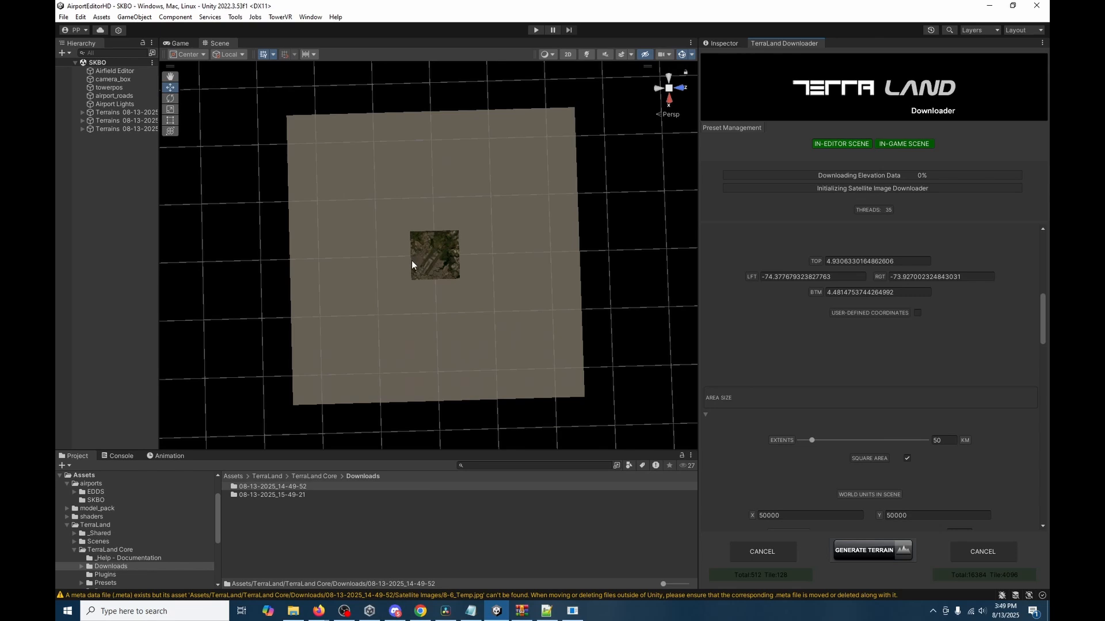
{"action": "scroll", "coordinate": [440, 267], "scroll_direction": "up", "scroll_amount": 2}
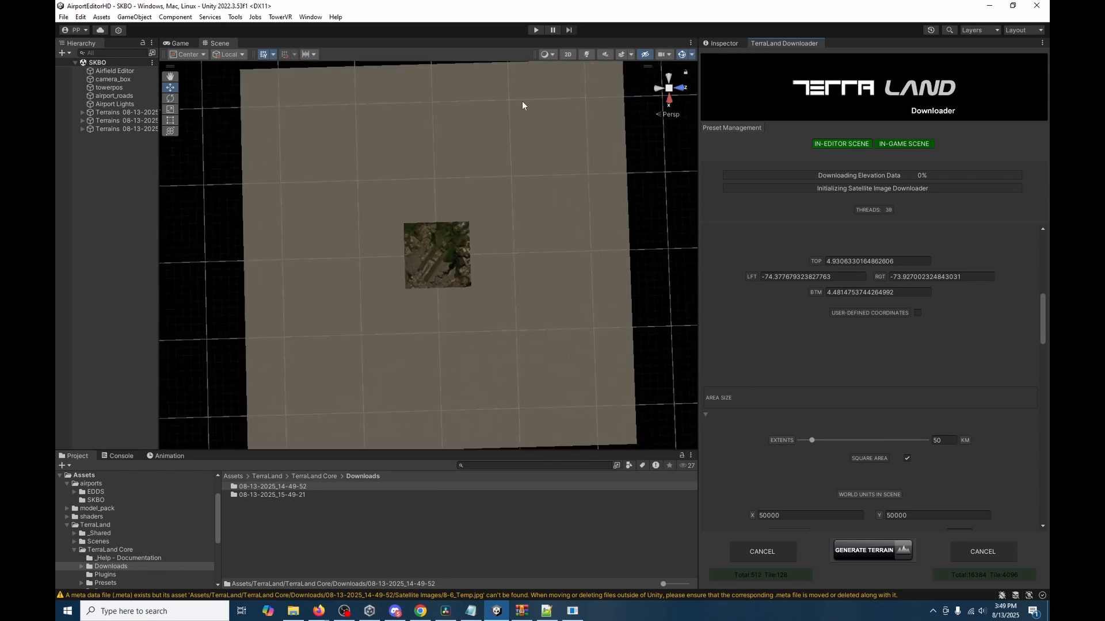
{"action": "scroll", "coordinate": [340, 171], "scroll_direction": "down", "scroll_amount": 2}
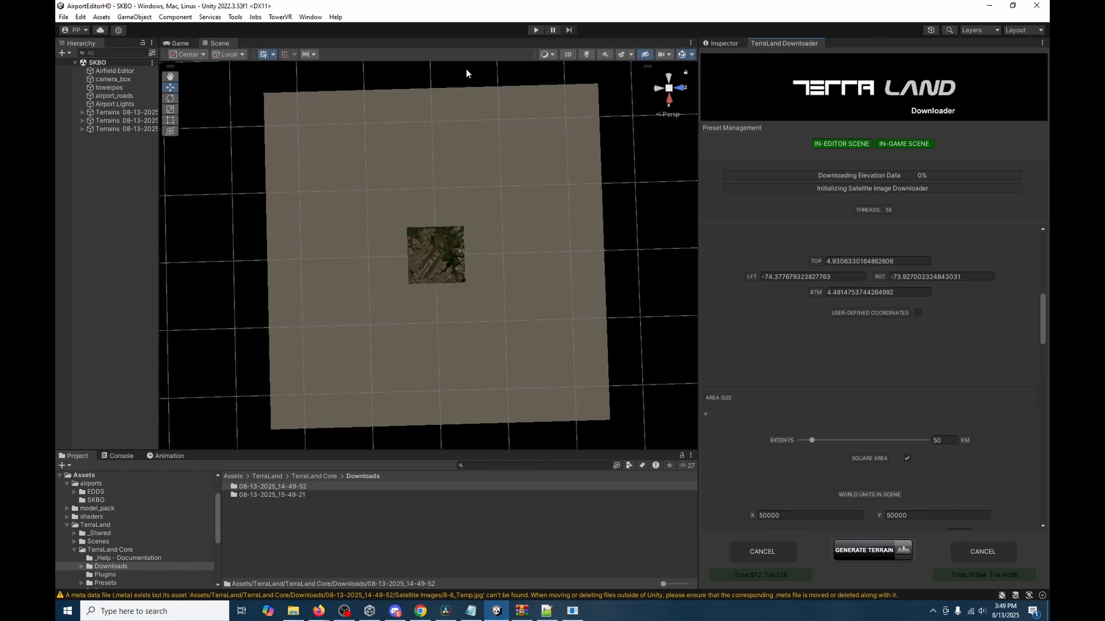
{"action": "scroll", "coordinate": [443, 259], "scroll_direction": "up", "scroll_amount": 10}
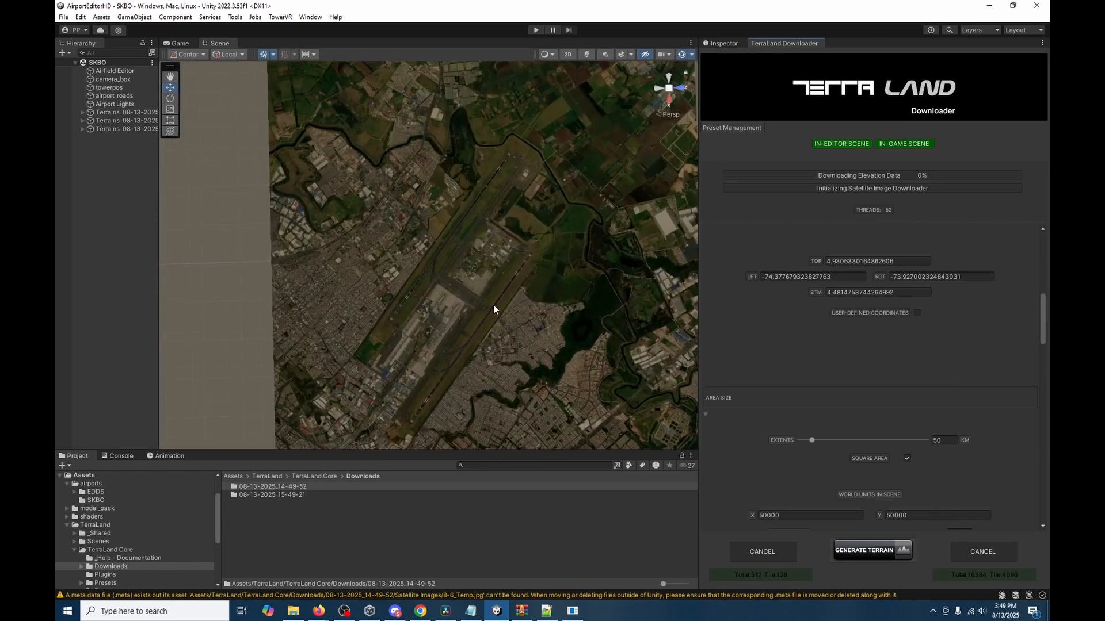
{"action": "scroll", "coordinate": [490, 179], "scroll_direction": "down", "scroll_amount": 10}
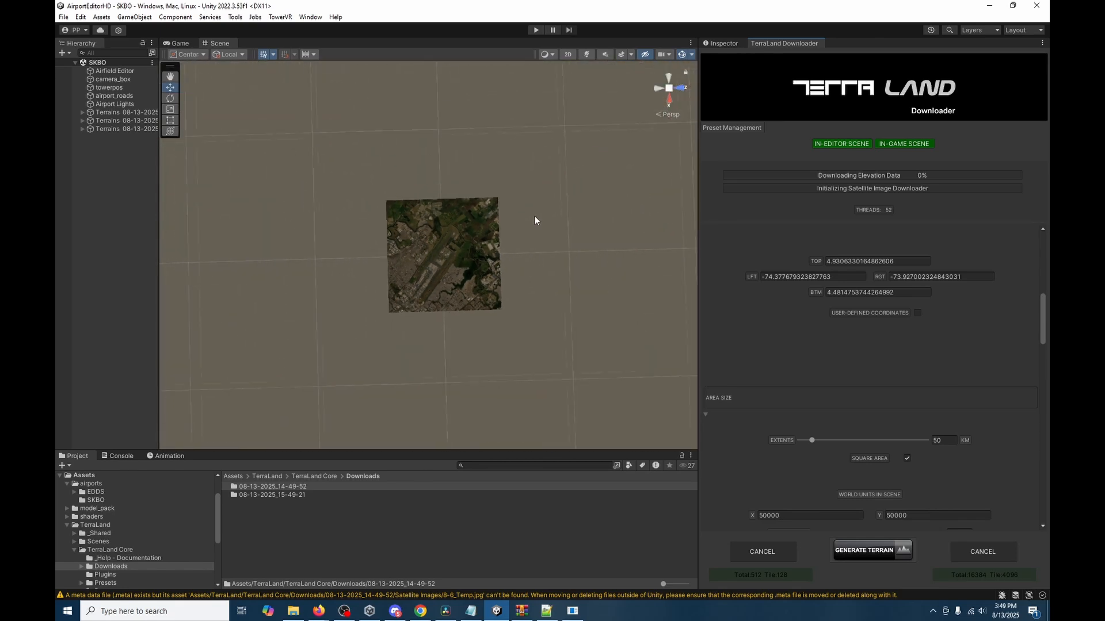
{"action": "scroll", "coordinate": [593, 310], "scroll_direction": "up", "scroll_amount": 1}
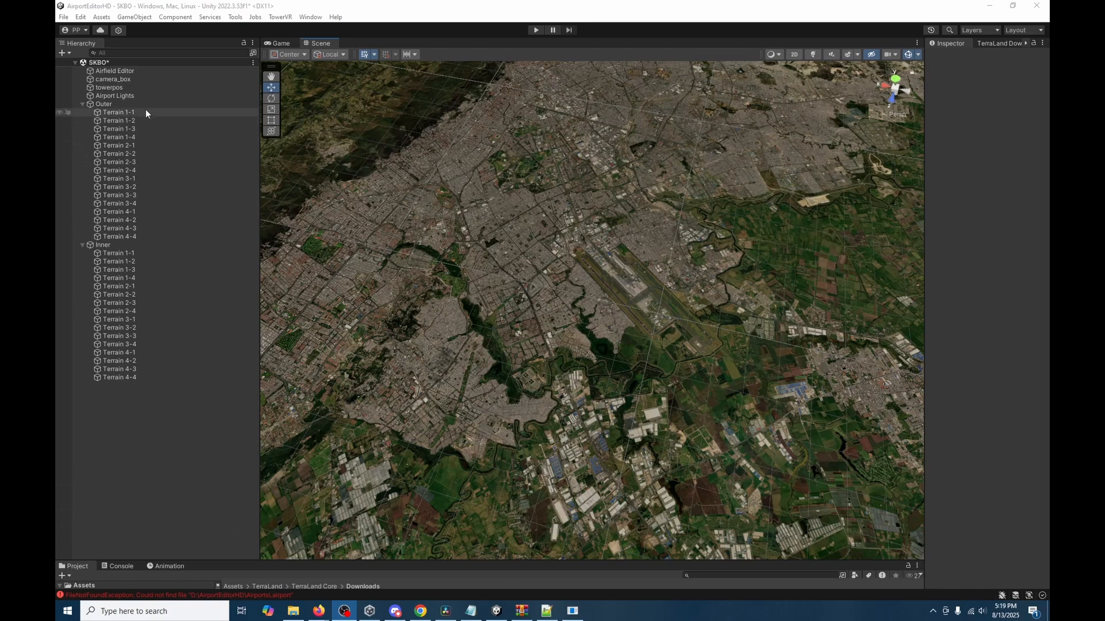
Step: Compare the coverage of the Outer and Inner terrain groups by hiding and showing each, then select the Inner group
{"action": "left_click", "coordinate": [164, 105]}
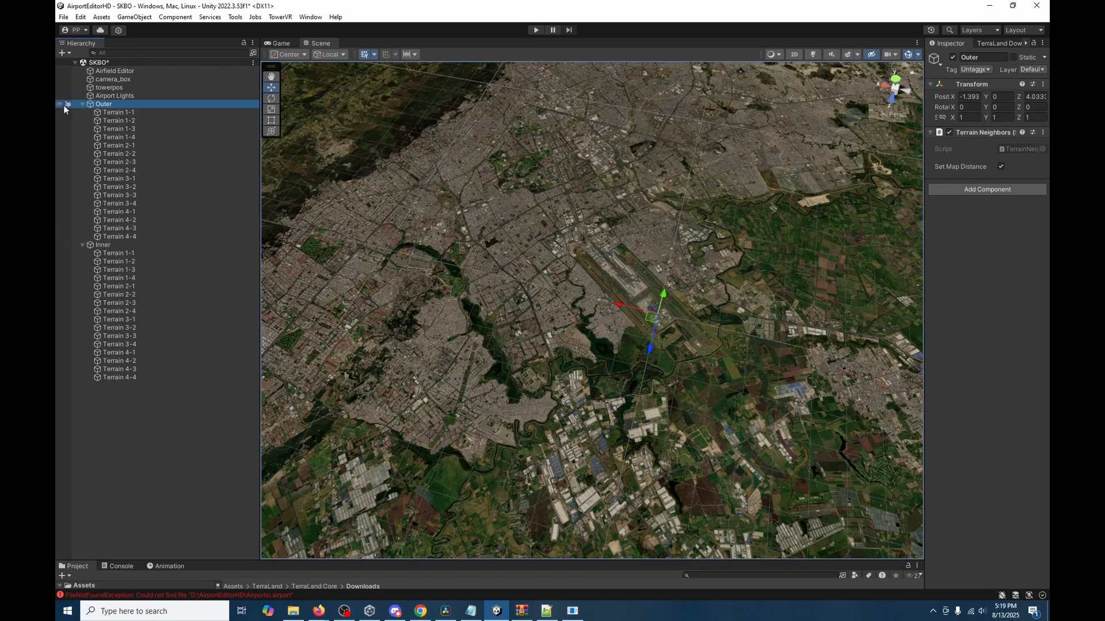
{"action": "left_click", "coordinate": [60, 105]}
{"action": "left_click", "coordinate": [60, 244]}
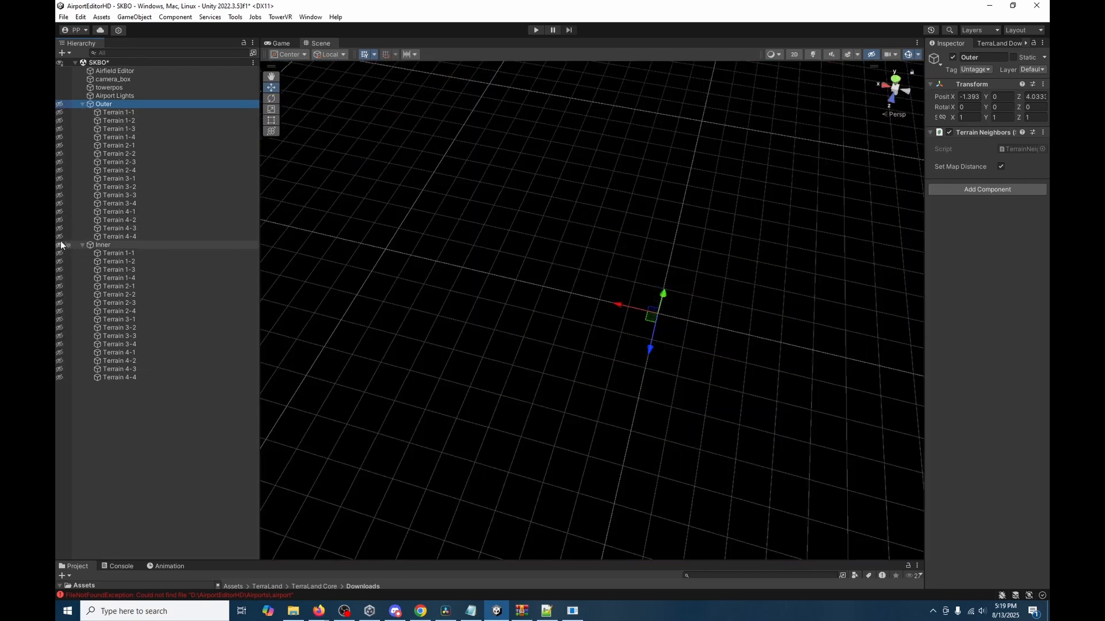
{"action": "left_click", "coordinate": [59, 245]}
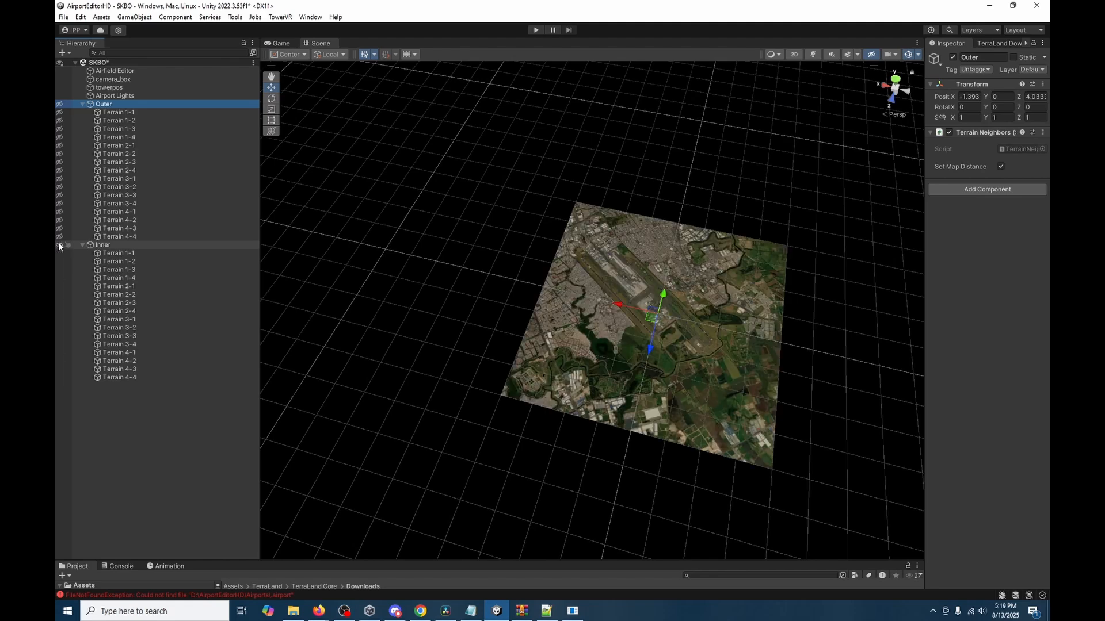
{"action": "left_click", "coordinate": [59, 245]}
{"action": "left_click", "coordinate": [60, 104]}
{"action": "left_click", "coordinate": [59, 104]}
{"action": "left_click", "coordinate": [59, 244]}
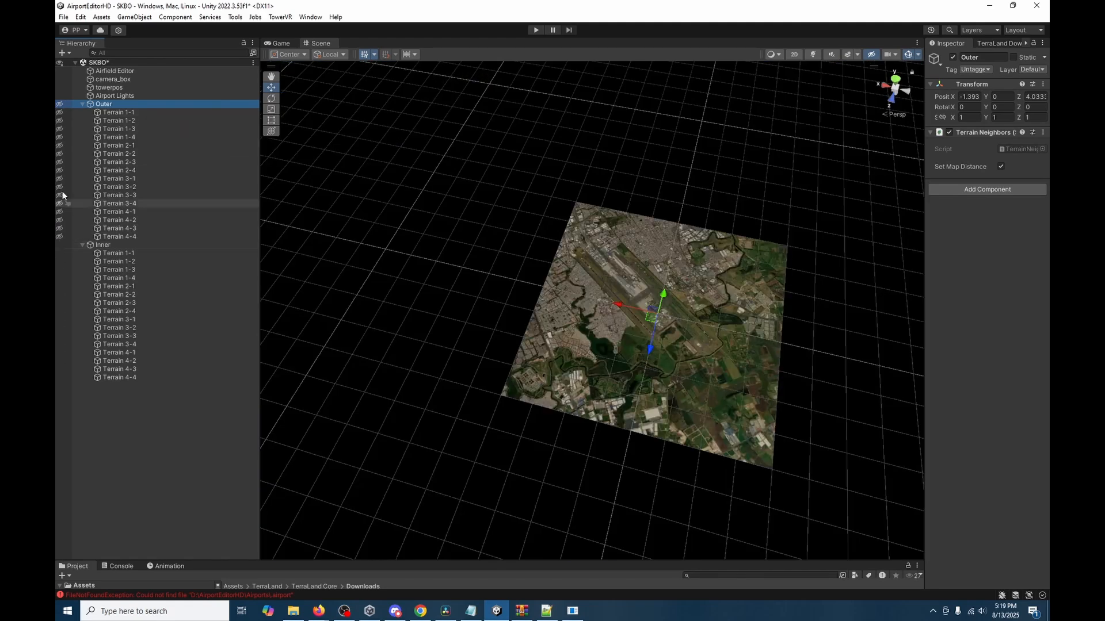
{"action": "left_click", "coordinate": [59, 104]}
{"action": "right_click_drag", "start_coordinate": [551, 412], "coordinate": [618, 444]}
{"action": "left_click", "coordinate": [100, 246]}
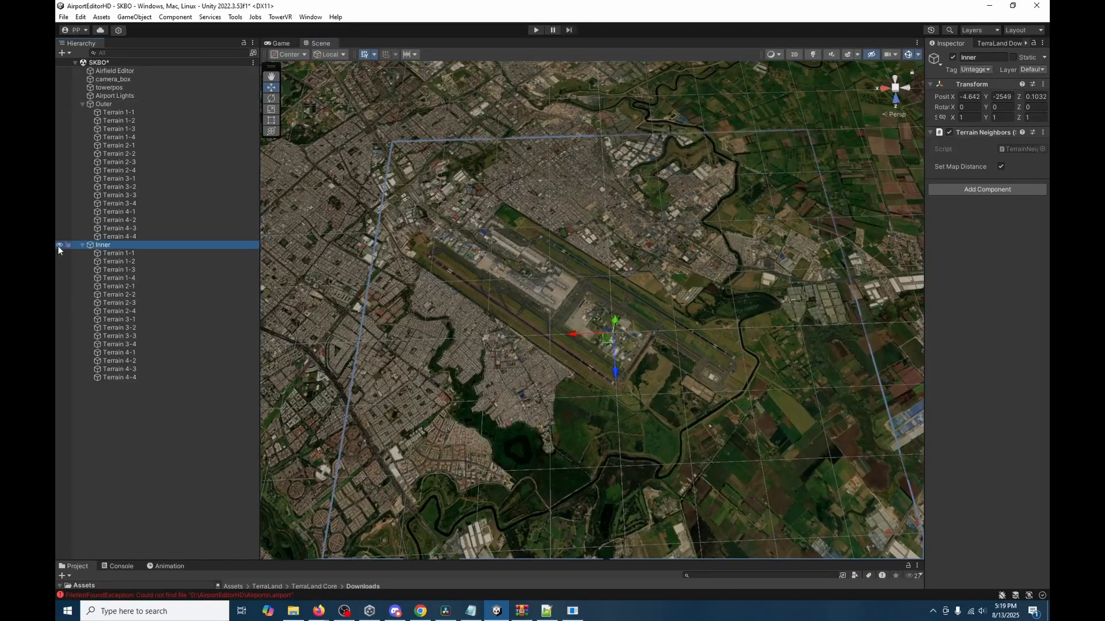
Step: Lower the Inner terrain group beneath the Outer terrain, to about Y -2778
{"action": "left_click", "coordinate": [58, 245]}
{"action": "left_click", "coordinate": [58, 245]}
{"action": "mouse_move", "coordinate": [417, 337]}
{"action": "right_mouse_down"}
{"action": "mouse_move", "coordinate": [423, 370]}
{"action": "mouse_move", "coordinate": [407, 369]}
{"action": "mouse_move", "coordinate": [414, 343]}
{"action": "right_mouse_up"}
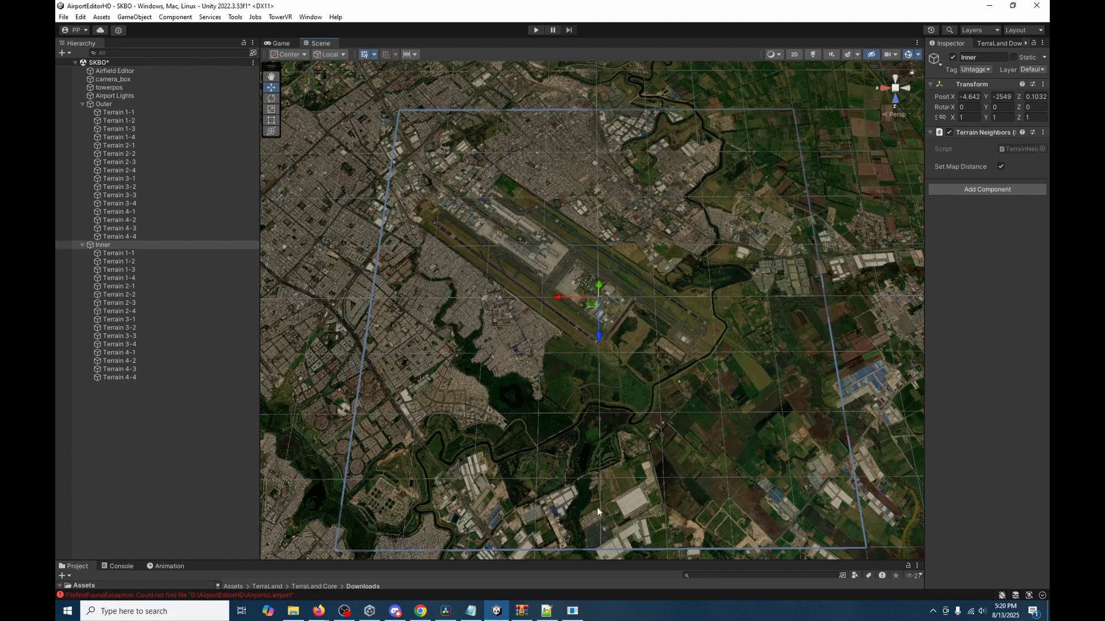
{"action": "left_click", "coordinate": [104, 104]}
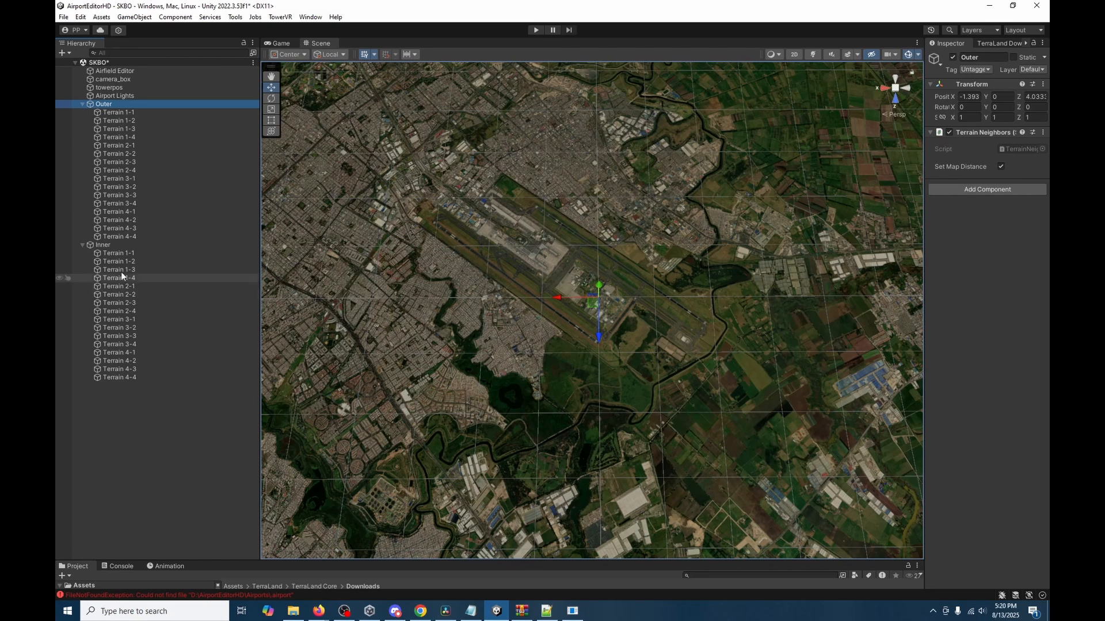
{"action": "left_click", "coordinate": [154, 245]}
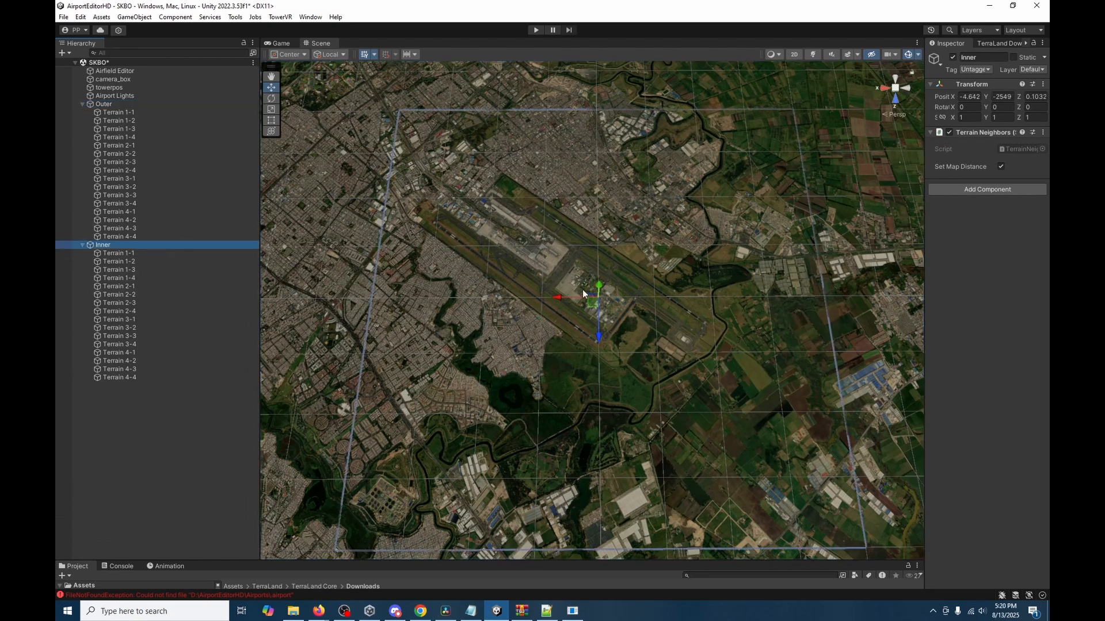
{"action": "mouse_move", "coordinate": [600, 289]}
{"action": "left_mouse_down"}
{"action": "mouse_move", "coordinate": [603, 257]}
{"action": "mouse_move", "coordinate": [604, 302]}
{"action": "mouse_move", "coordinate": [596, 290]}
{"action": "left_mouse_up"}
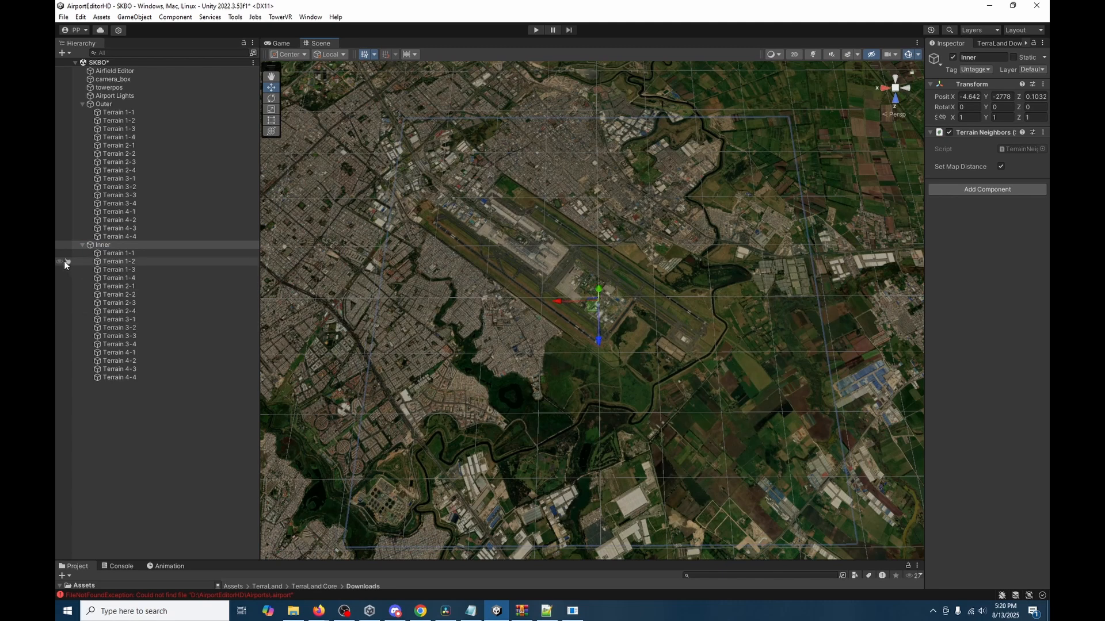
Step: Disable scene picking for the Inner group and select the Outer group's Terrain 2-3 tile in the scene
{"action": "left_click", "coordinate": [67, 245]}
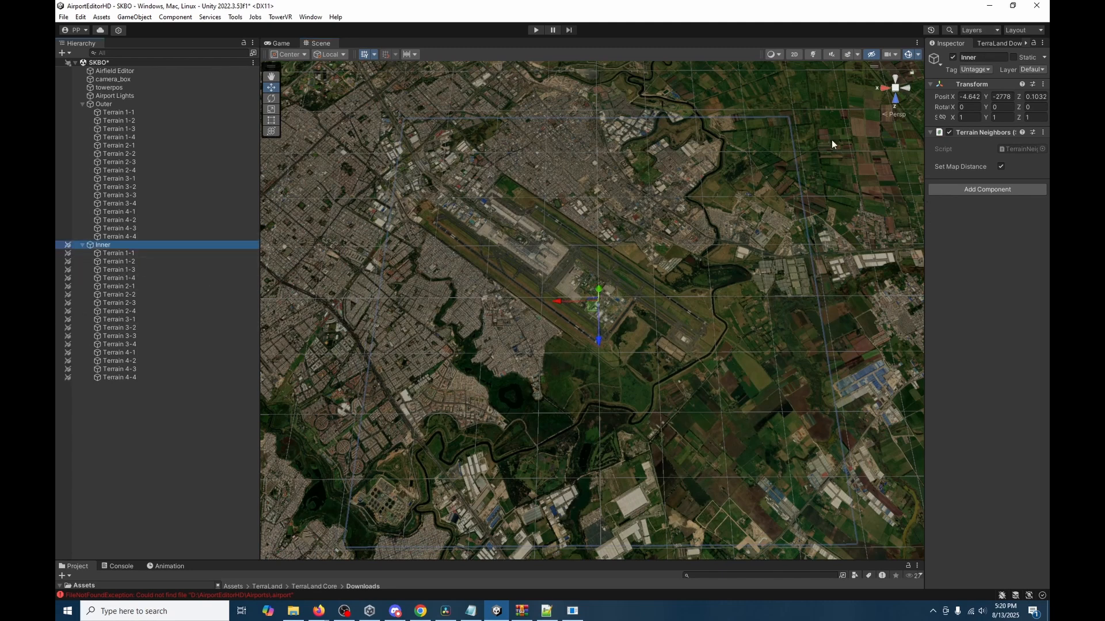
{"action": "left_click", "coordinate": [151, 170]}
{"action": "left_click", "coordinate": [154, 188]}
{"action": "left_click", "coordinate": [155, 202]}
{"action": "left_click", "coordinate": [156, 219]}
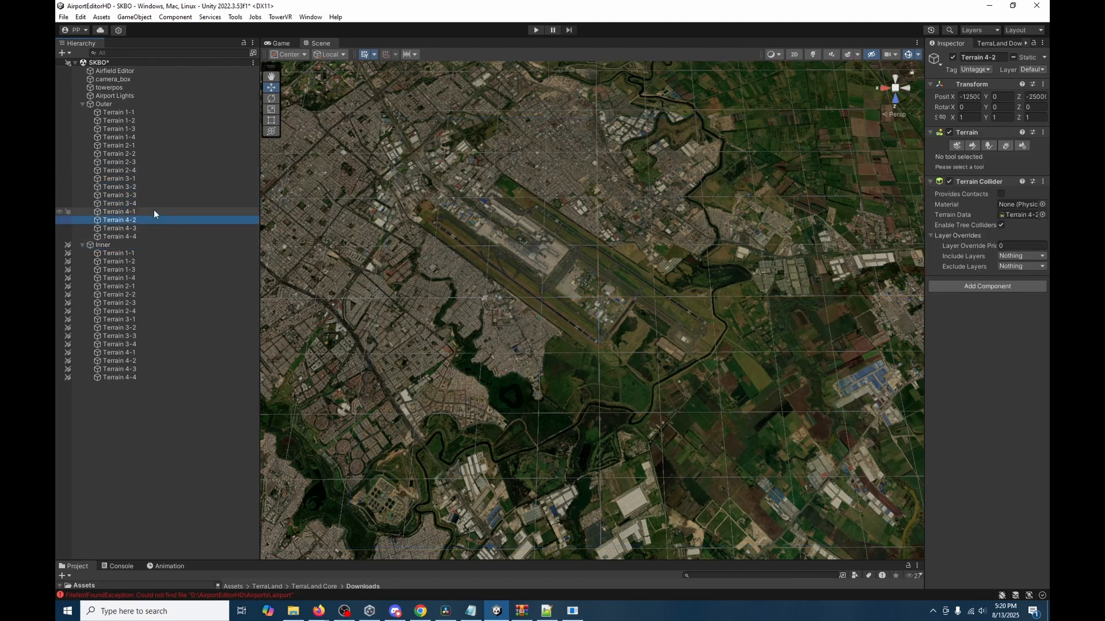
{"action": "left_click", "coordinate": [162, 195]}
{"action": "left_click", "coordinate": [161, 189]}
{"action": "left_click", "coordinate": [157, 181]}
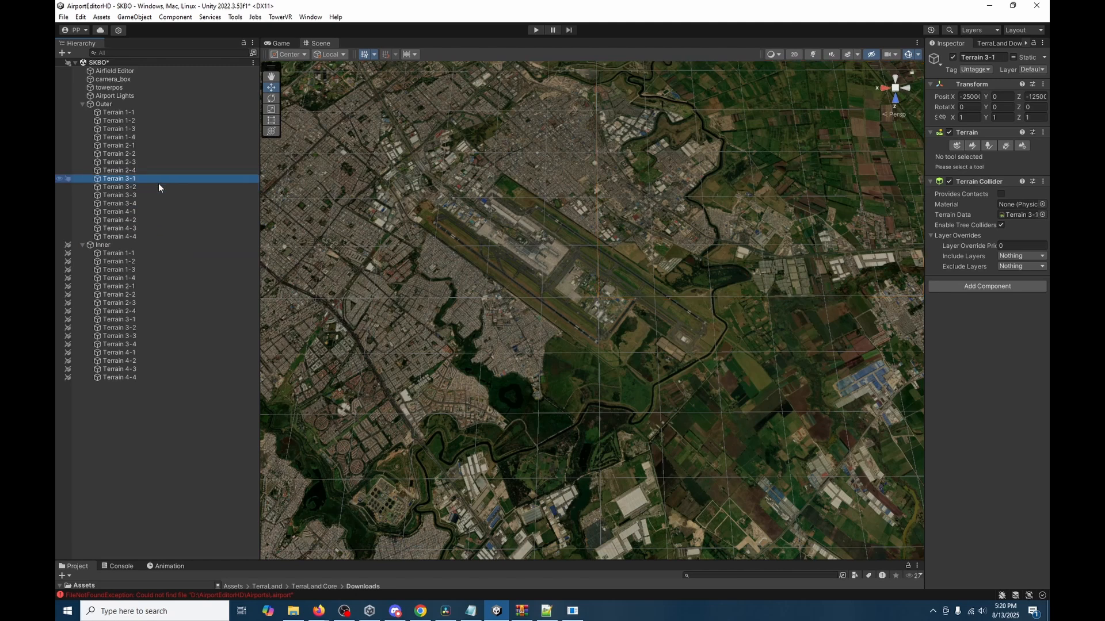
{"action": "left_click", "coordinate": [461, 429]}
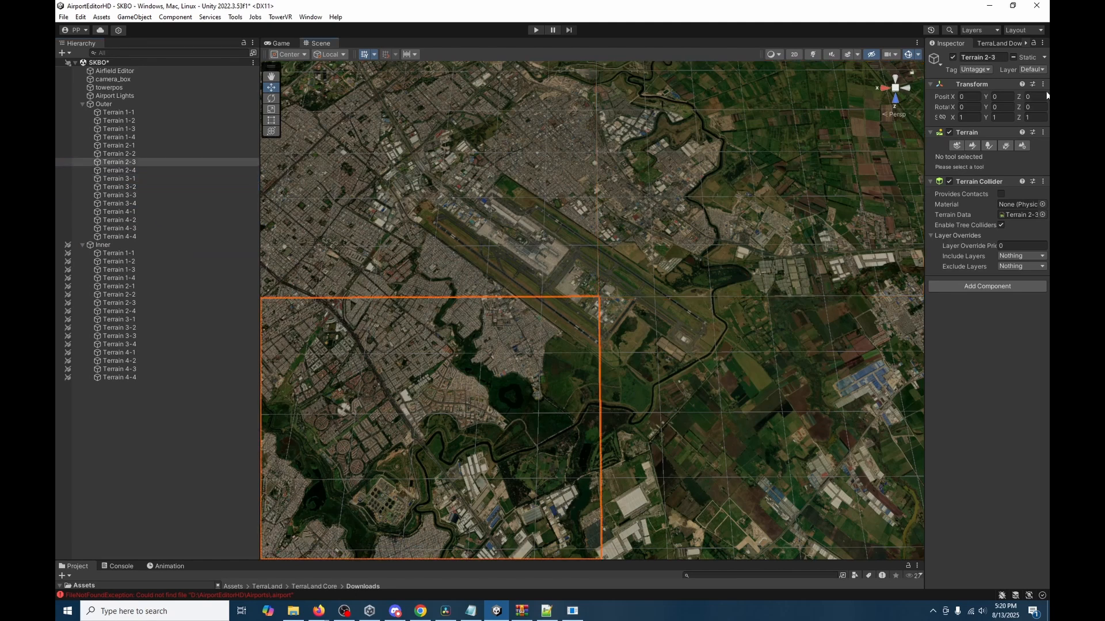
Step: Use Paint Holes with the 500 brush to cut the Inner terrain's footprint out of Outer tile Terrain 2-3
{"action": "left_click_drag", "start_coordinate": [924, 107], "coordinate": [851, 133]}
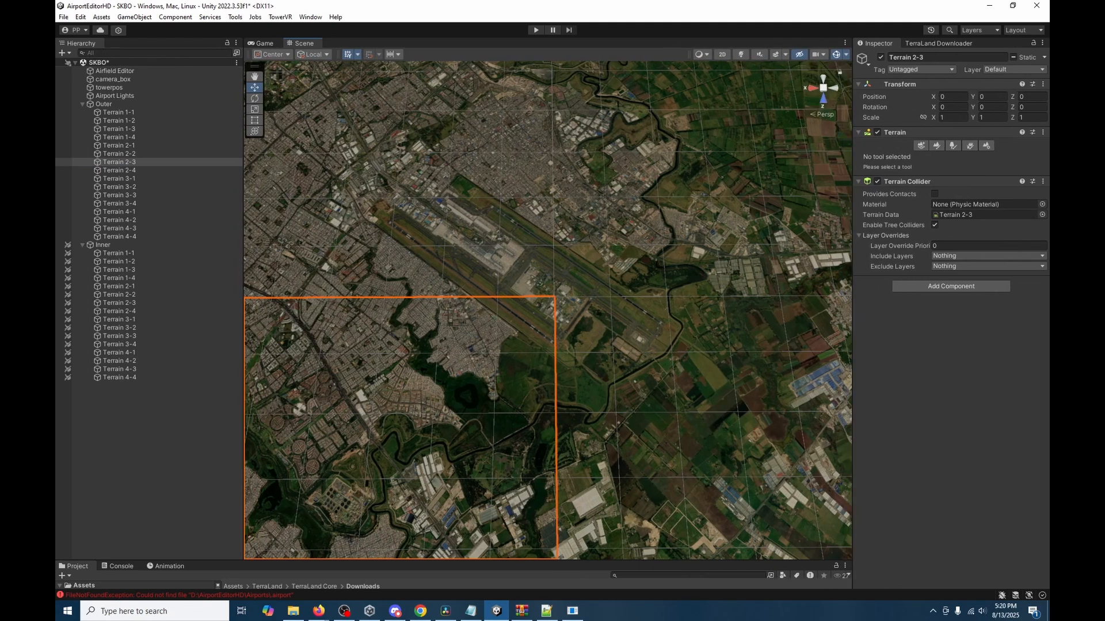
{"action": "left_click", "coordinate": [937, 147]}
{"action": "left_click", "coordinate": [931, 156]}
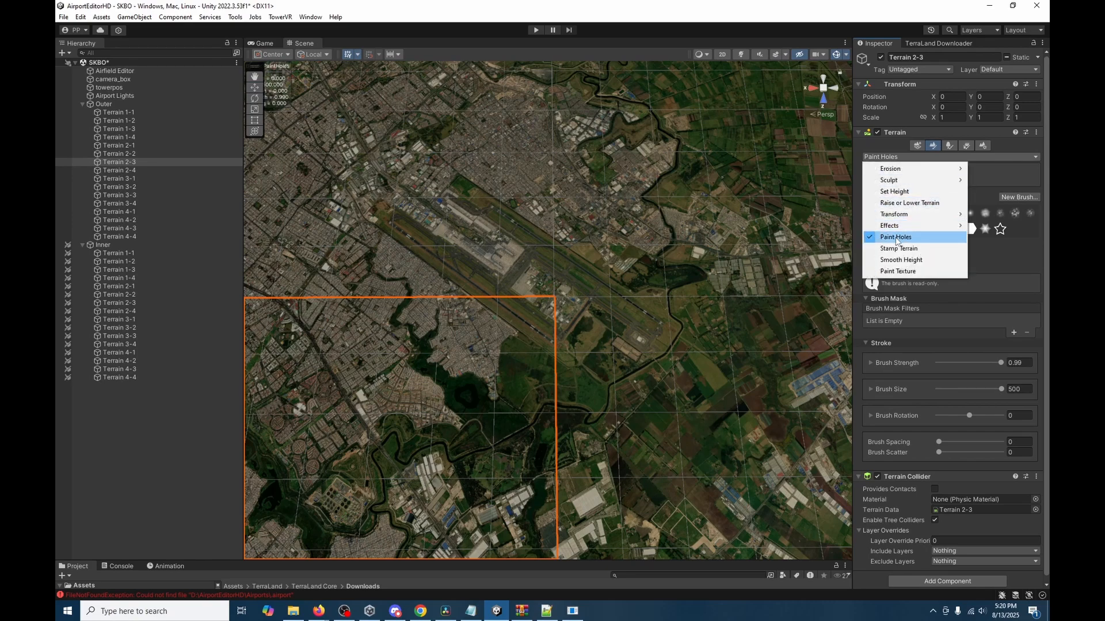
{"action": "left_click", "coordinate": [895, 237]}
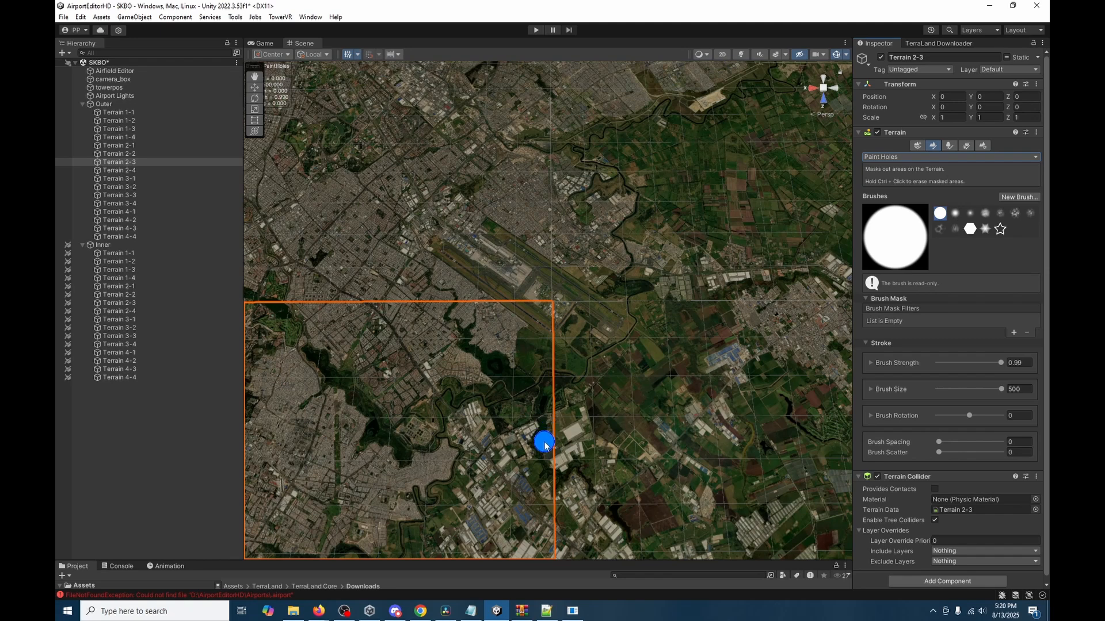
{"action": "mouse_move", "coordinate": [545, 444]}
{"action": "left_mouse_down"}
{"action": "mouse_move", "coordinate": [404, 442]}
{"action": "mouse_move", "coordinate": [418, 326]}
{"action": "mouse_move", "coordinate": [439, 307]}
{"action": "mouse_move", "coordinate": [523, 296]}
{"action": "mouse_move", "coordinate": [548, 321]}
{"action": "mouse_move", "coordinate": [529, 315]}
{"action": "mouse_move", "coordinate": [503, 360]}
{"action": "mouse_move", "coordinate": [458, 322]}
{"action": "mouse_move", "coordinate": [432, 338]}
{"action": "mouse_move", "coordinate": [478, 328]}
{"action": "mouse_move", "coordinate": [503, 360]}
{"action": "mouse_move", "coordinate": [439, 360]}
{"action": "mouse_move", "coordinate": [420, 395]}
{"action": "mouse_move", "coordinate": [422, 430]}
{"action": "mouse_move", "coordinate": [540, 434]}
{"action": "mouse_move", "coordinate": [535, 353]}
{"action": "mouse_move", "coordinate": [491, 422]}
{"action": "left_mouse_up"}
{"action": "mouse_move", "coordinate": [485, 381]}
{"action": "left_mouse_down"}
{"action": "mouse_move", "coordinate": [444, 383]}
{"action": "mouse_move", "coordinate": [451, 421]}
{"action": "left_mouse_up"}
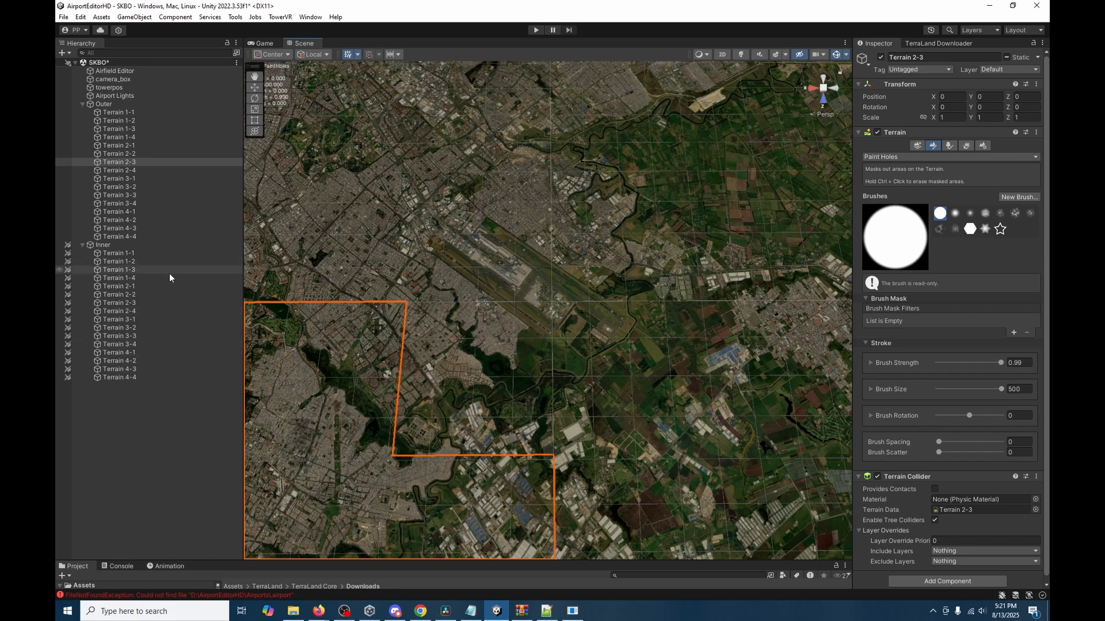
Step: Hide and show the Inner group repeatedly to check the hole cut in Outer tile Terrain 2-3
{"action": "left_click", "coordinate": [60, 245]}
{"action": "left_click", "coordinate": [60, 246]}
{"action": "left_click", "coordinate": [60, 245]}
{"action": "left_click", "coordinate": [60, 246]}
{"action": "left_click", "coordinate": [60, 246]}
{"action": "left_click", "coordinate": [60, 247]}
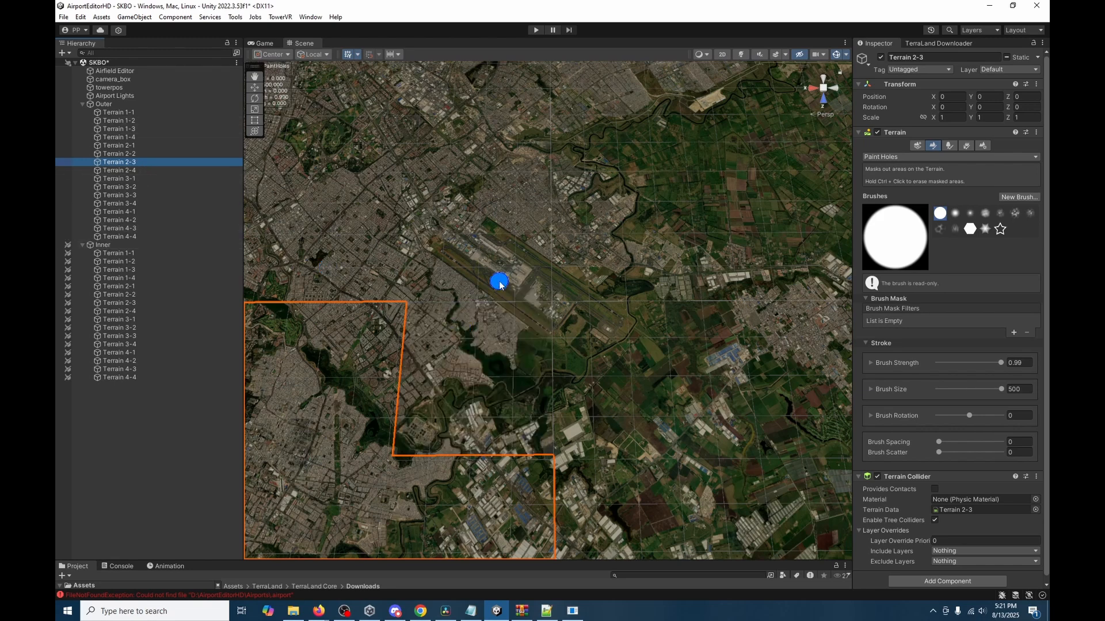
Step: Paint holes over the Inner terrain's footprint in Outer tiles Terrain 3-3, Terrain 3-2 and Terrain 2-2, clearing any leftover patches
{"action": "left_click", "coordinate": [422, 298]}
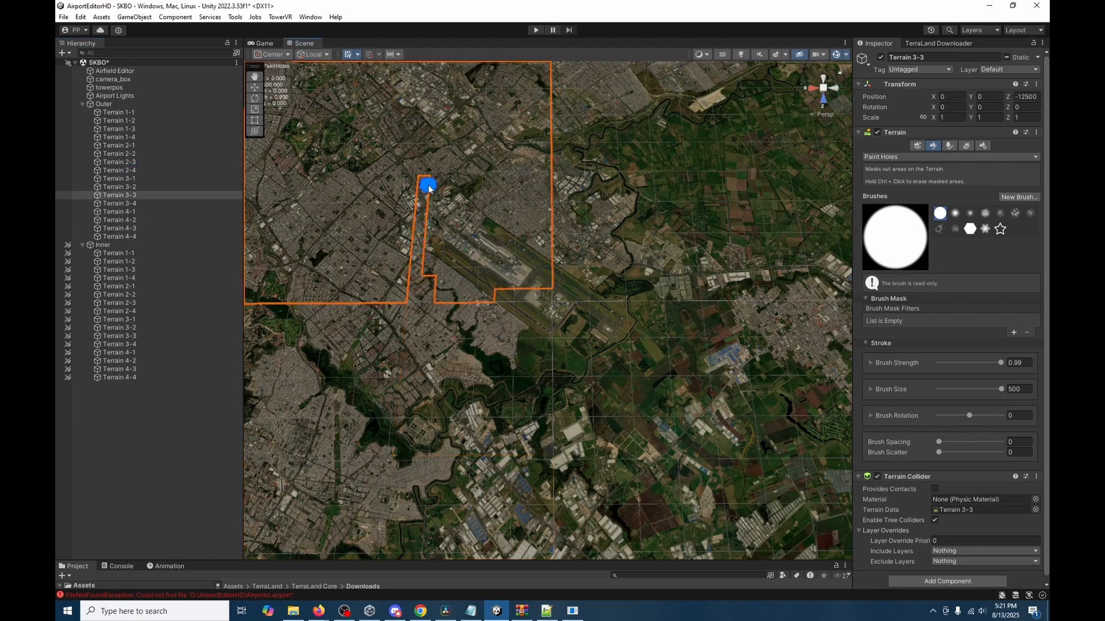
{"action": "mouse_move", "coordinate": [504, 185]}
{"action": "left_mouse_down"}
{"action": "mouse_move", "coordinate": [538, 180]}
{"action": "mouse_move", "coordinate": [545, 289]}
{"action": "mouse_move", "coordinate": [523, 204]}
{"action": "mouse_move", "coordinate": [470, 197]}
{"action": "mouse_move", "coordinate": [432, 249]}
{"action": "mouse_move", "coordinate": [441, 293]}
{"action": "mouse_move", "coordinate": [459, 217]}
{"action": "mouse_move", "coordinate": [515, 217]}
{"action": "mouse_move", "coordinate": [461, 240]}
{"action": "mouse_move", "coordinate": [460, 299]}
{"action": "mouse_move", "coordinate": [514, 281]}
{"action": "left_mouse_up"}
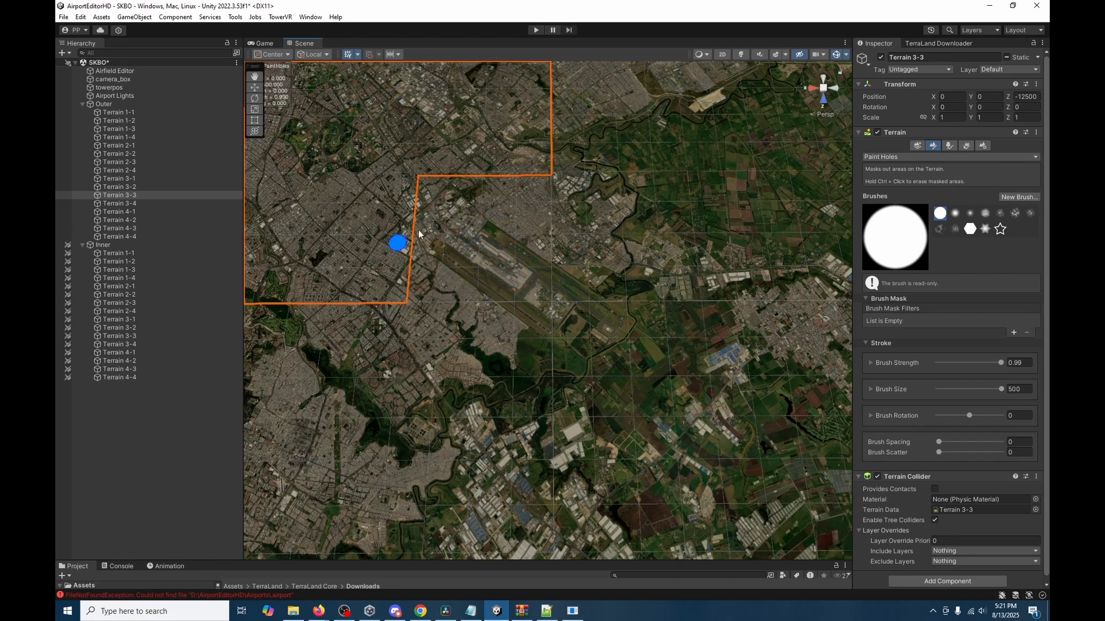
{"action": "left_click", "coordinate": [556, 195]}
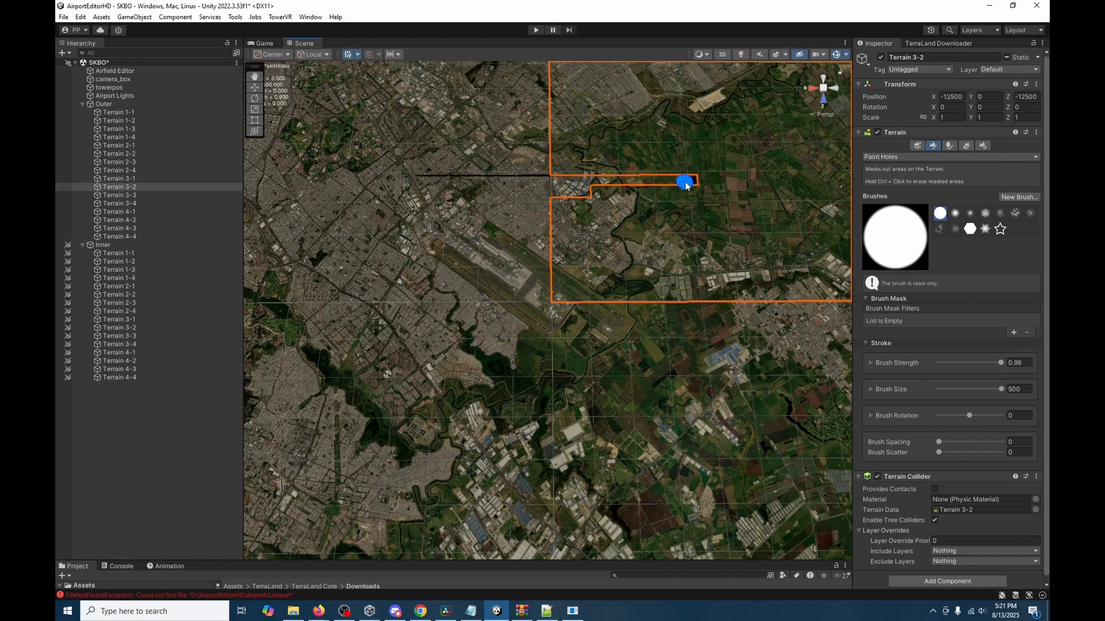
{"action": "left_click_drag", "start_coordinate": [684, 187], "coordinate": [556, 189], "text": "ctrl"}
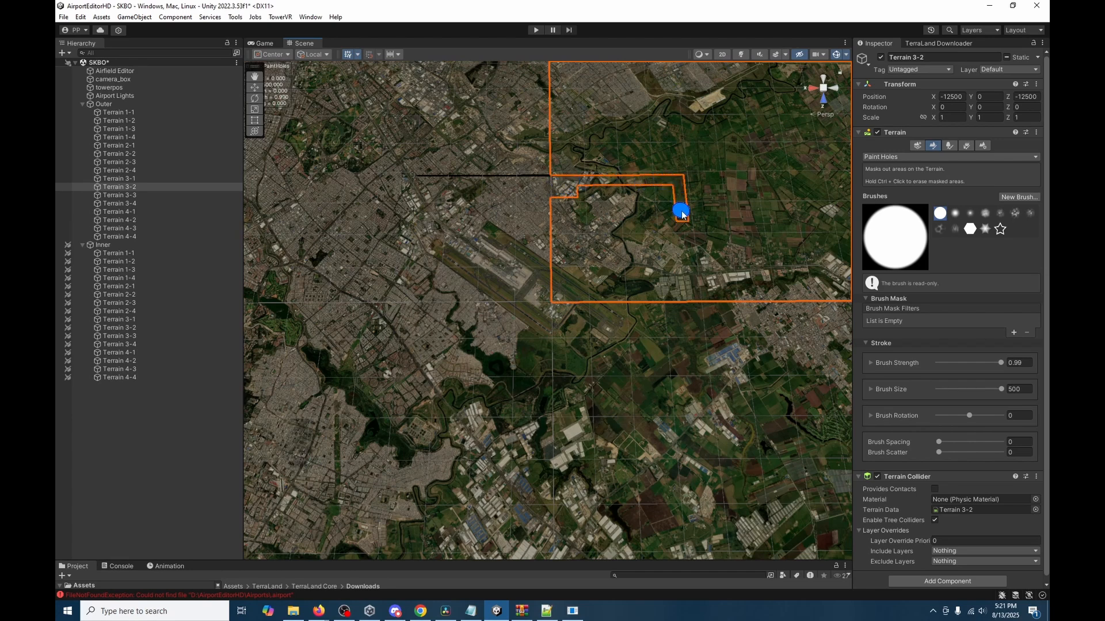
{"action": "mouse_move", "coordinate": [685, 281]}
{"action": "left_mouse_down"}
{"action": "mouse_move", "coordinate": [659, 276]}
{"action": "mouse_move", "coordinate": [657, 207]}
{"action": "mouse_move", "coordinate": [675, 291]}
{"action": "mouse_move", "coordinate": [637, 264]}
{"action": "mouse_move", "coordinate": [641, 187]}
{"action": "mouse_move", "coordinate": [651, 296]}
{"action": "mouse_move", "coordinate": [609, 279]}
{"action": "mouse_move", "coordinate": [625, 262]}
{"action": "mouse_move", "coordinate": [552, 270]}
{"action": "mouse_move", "coordinate": [551, 293]}
{"action": "mouse_move", "coordinate": [576, 281]}
{"action": "left_mouse_up"}
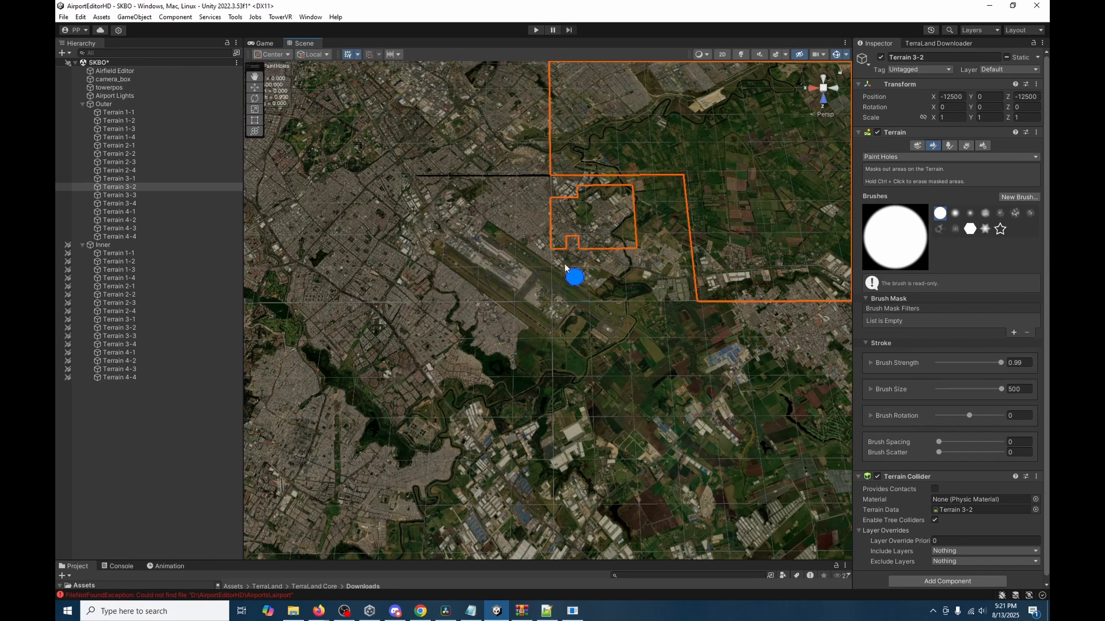
{"action": "left_click_drag", "start_coordinate": [556, 205], "coordinate": [562, 236], "text": "ctrl"}
{"action": "mouse_move", "coordinate": [591, 192]}
{"action": "left_mouse_down", "text": "ctrl"}
{"action": "mouse_move", "coordinate": [631, 207]}
{"action": "mouse_move", "coordinate": [558, 229]}
{"action": "mouse_move", "coordinate": [578, 254]}
{"action": "mouse_move", "coordinate": [633, 237]}
{"action": "left_mouse_up", "text": "ctrl"}
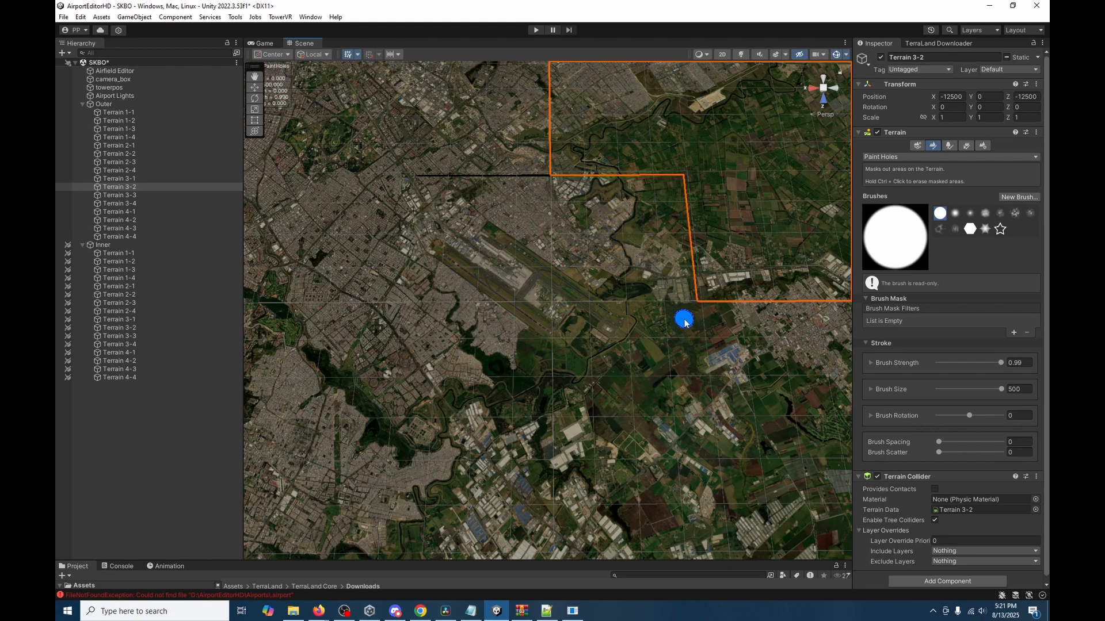
{"action": "left_click", "coordinate": [683, 356], "text": "ctrl"}
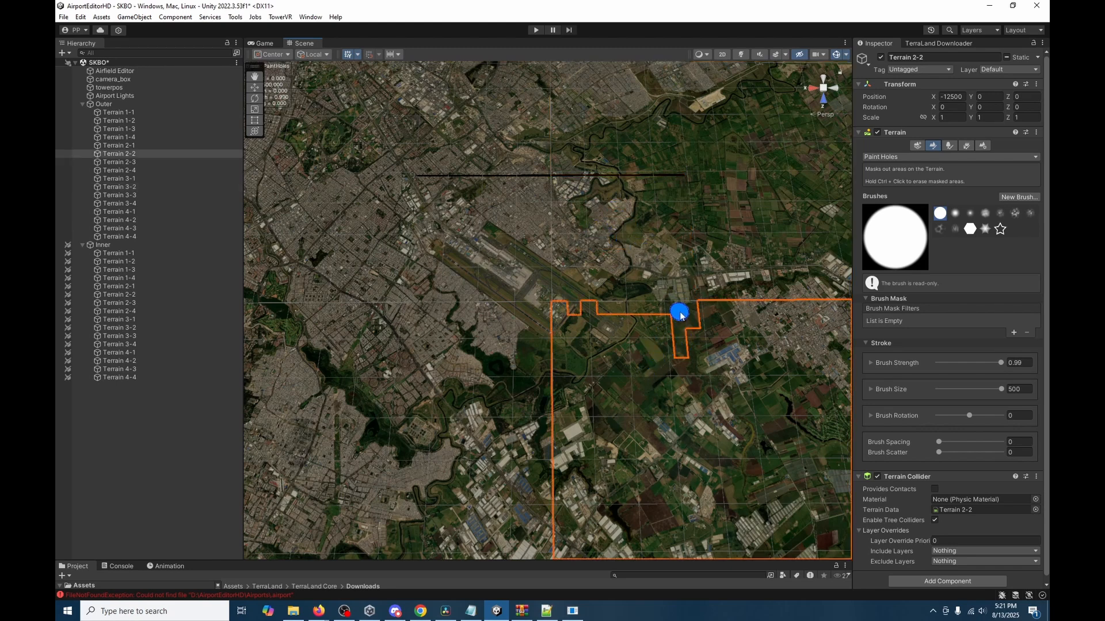
{"action": "mouse_move", "coordinate": [695, 396]}
{"action": "left_mouse_down"}
{"action": "mouse_move", "coordinate": [700, 431]}
{"action": "mouse_move", "coordinate": [559, 445]}
{"action": "mouse_move", "coordinate": [626, 429]}
{"action": "mouse_move", "coordinate": [565, 325]}
{"action": "mouse_move", "coordinate": [572, 397]}
{"action": "mouse_move", "coordinate": [606, 334]}
{"action": "mouse_move", "coordinate": [596, 427]}
{"action": "mouse_move", "coordinate": [622, 320]}
{"action": "mouse_move", "coordinate": [641, 422]}
{"action": "mouse_move", "coordinate": [653, 424]}
{"action": "mouse_move", "coordinate": [649, 313]}
{"action": "mouse_move", "coordinate": [671, 397]}
{"action": "mouse_move", "coordinate": [678, 362]}
{"action": "mouse_move", "coordinate": [678, 424]}
{"action": "left_mouse_up"}
Step: Hide the Inner and Outer groups in turn to check the completed hole, leaving both groups shown
{"action": "left_click", "coordinate": [58, 245]}
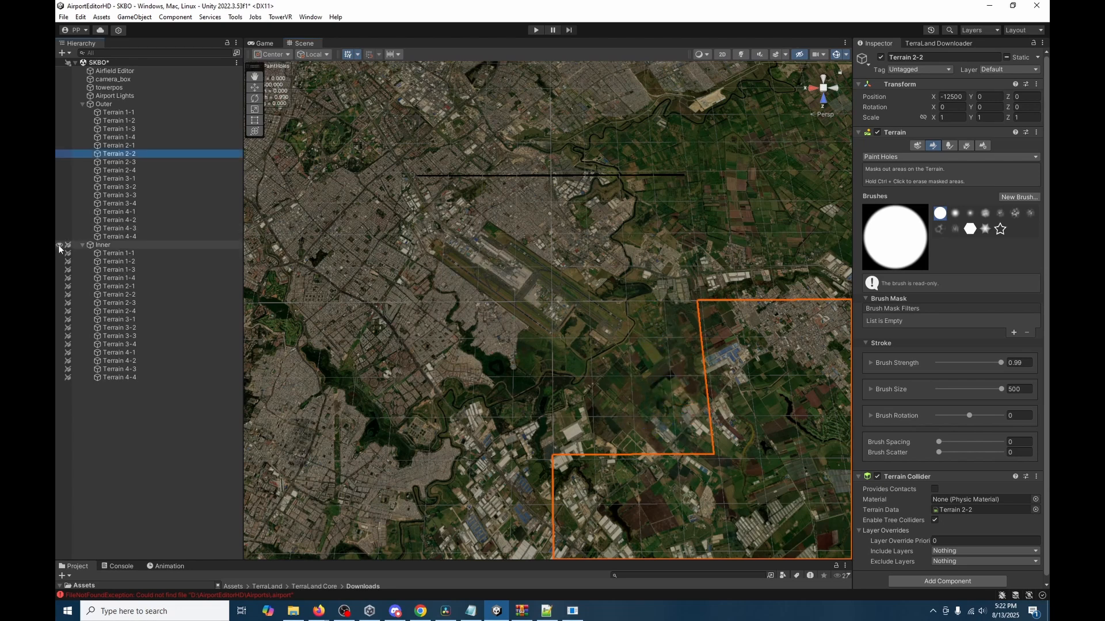
{"action": "left_click", "coordinate": [58, 245]}
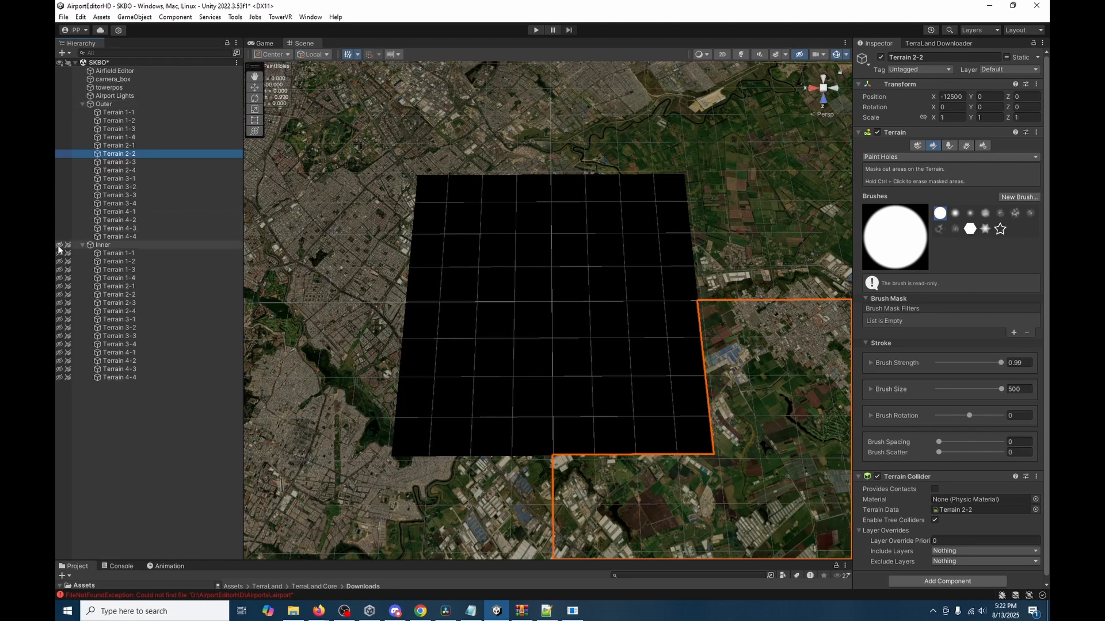
{"action": "left_click", "coordinate": [59, 105]}
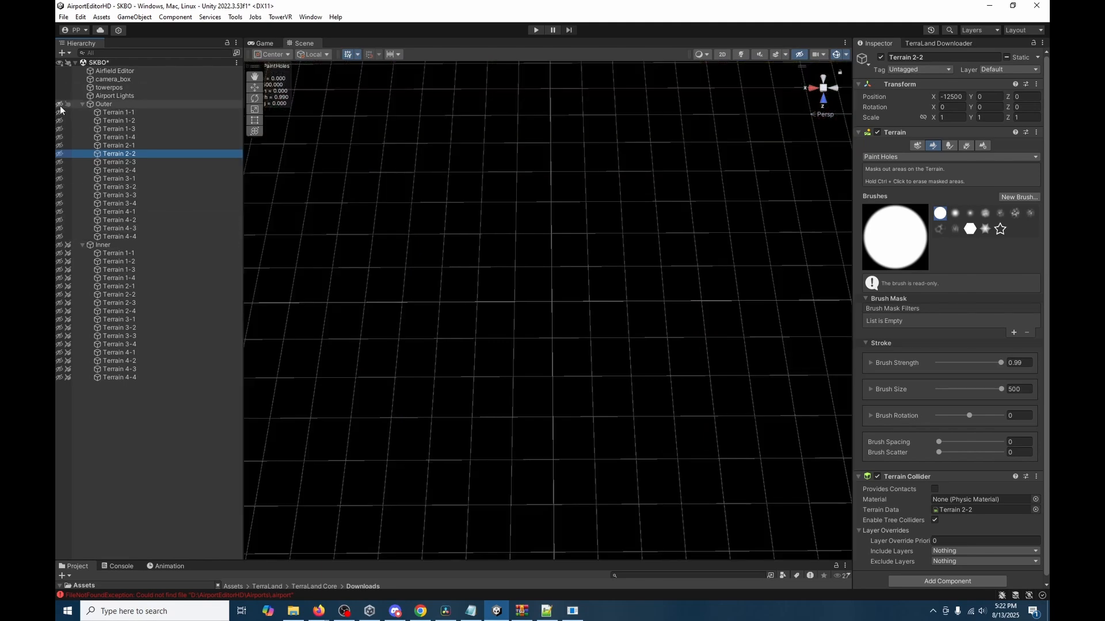
{"action": "left_click", "coordinate": [59, 245]}
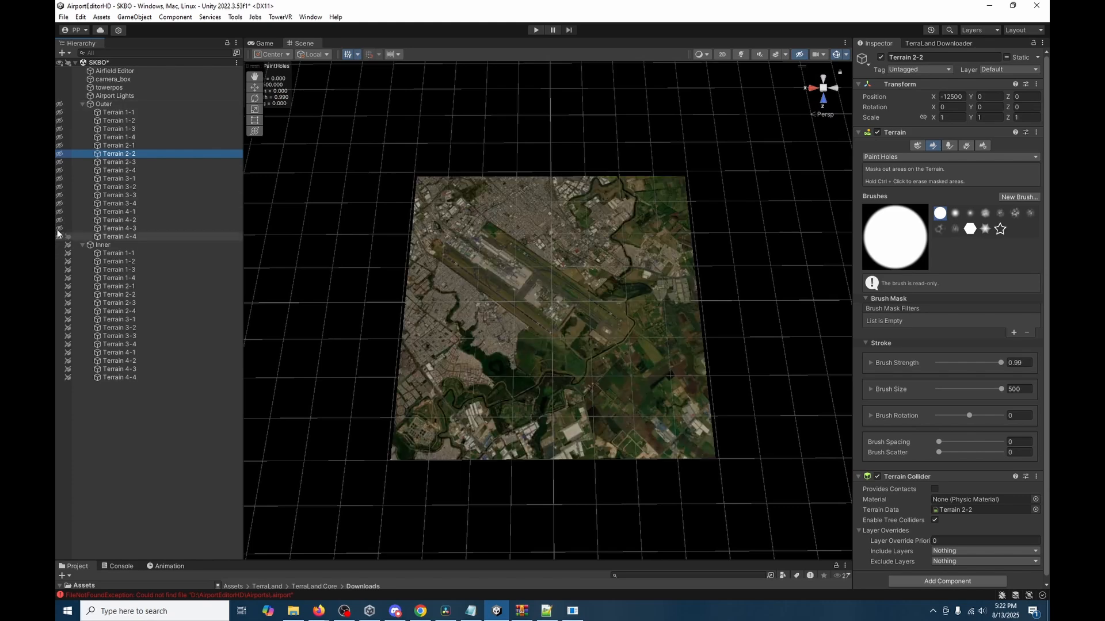
{"action": "left_click", "coordinate": [59, 105]}
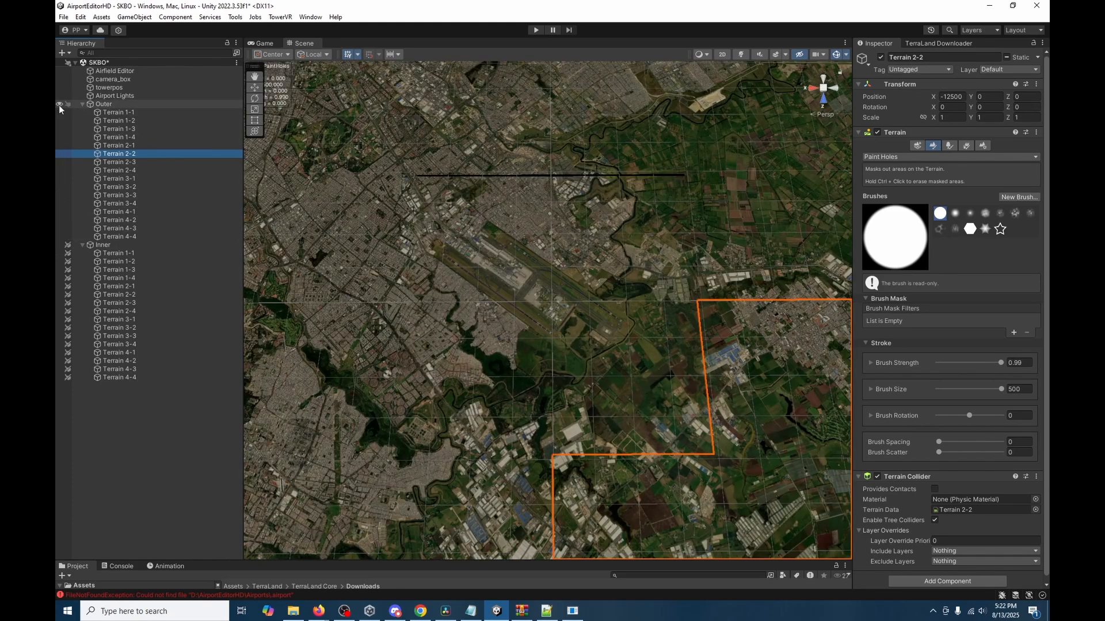
Step: Re-enable picking for the Inner group and raise it to about Y -2550, level with the Outer terrain along their shared edge
{"action": "left_click", "coordinate": [103, 246]}
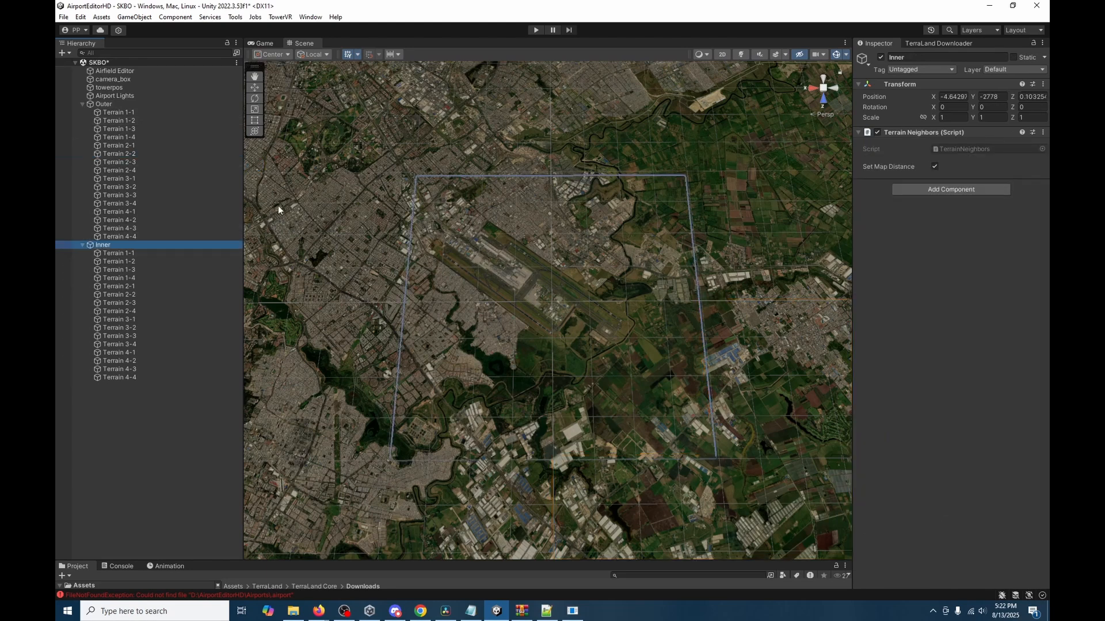
{"action": "left_click", "coordinate": [254, 88]}
{"action": "left_click_drag", "start_coordinate": [554, 297], "coordinate": [484, 339]}
{"action": "right_click_drag", "start_coordinate": [483, 340], "coordinate": [669, 139]}
{"action": "scroll", "coordinate": [443, 347], "scroll_direction": "down", "scroll_amount": 2}
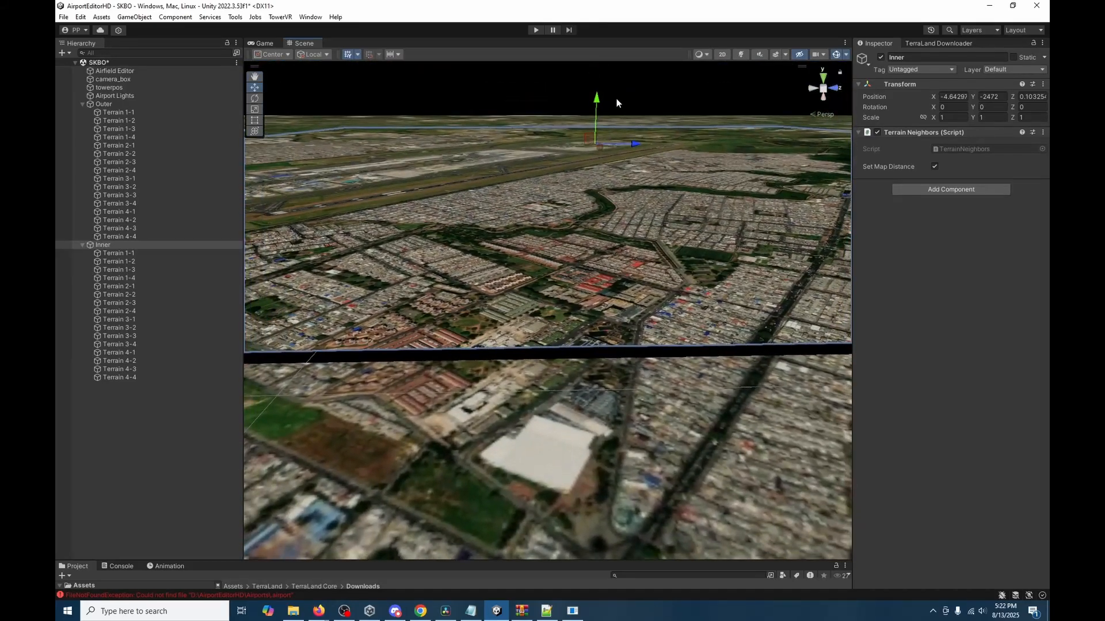
{"action": "left_click_drag", "start_coordinate": [598, 98], "coordinate": [605, 106]}
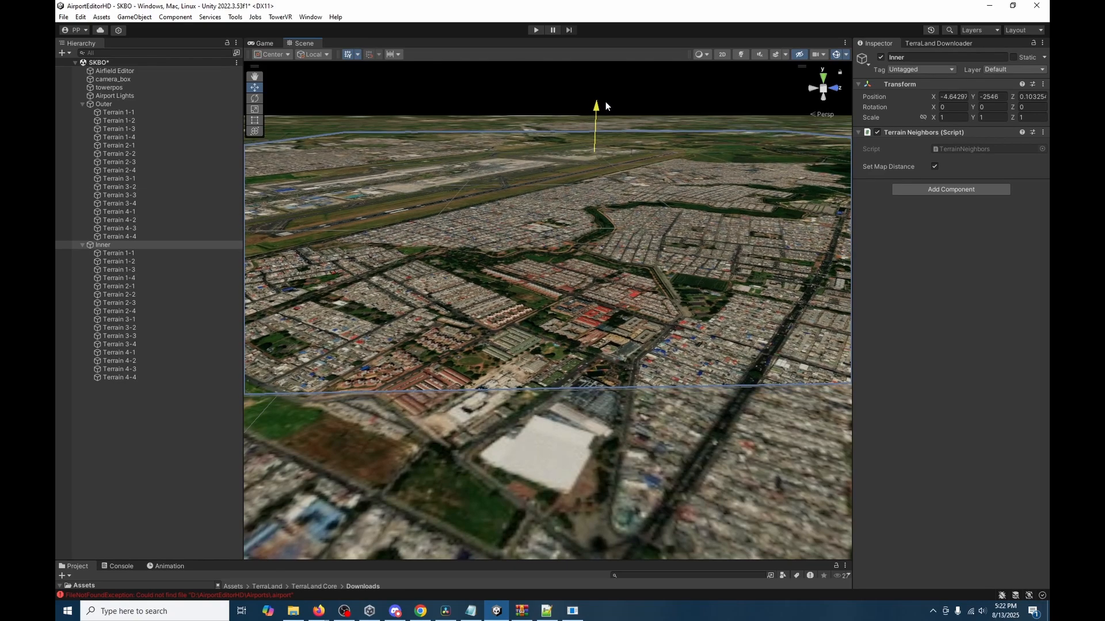
{"action": "mouse_move", "coordinate": [620, 257]}
{"action": "right_mouse_down"}
{"action": "mouse_move", "coordinate": [790, 311]}
{"action": "mouse_move", "coordinate": [819, 340]}
{"action": "mouse_move", "coordinate": [681, 334]}
{"action": "mouse_move", "coordinate": [654, 314]}
{"action": "mouse_move", "coordinate": [628, 259]}
{"action": "right_mouse_up"}
{"action": "left_click_drag", "start_coordinate": [561, 85], "coordinate": [559, 78]}
{"action": "right_click_drag", "start_coordinate": [596, 171], "coordinate": [642, 319]}
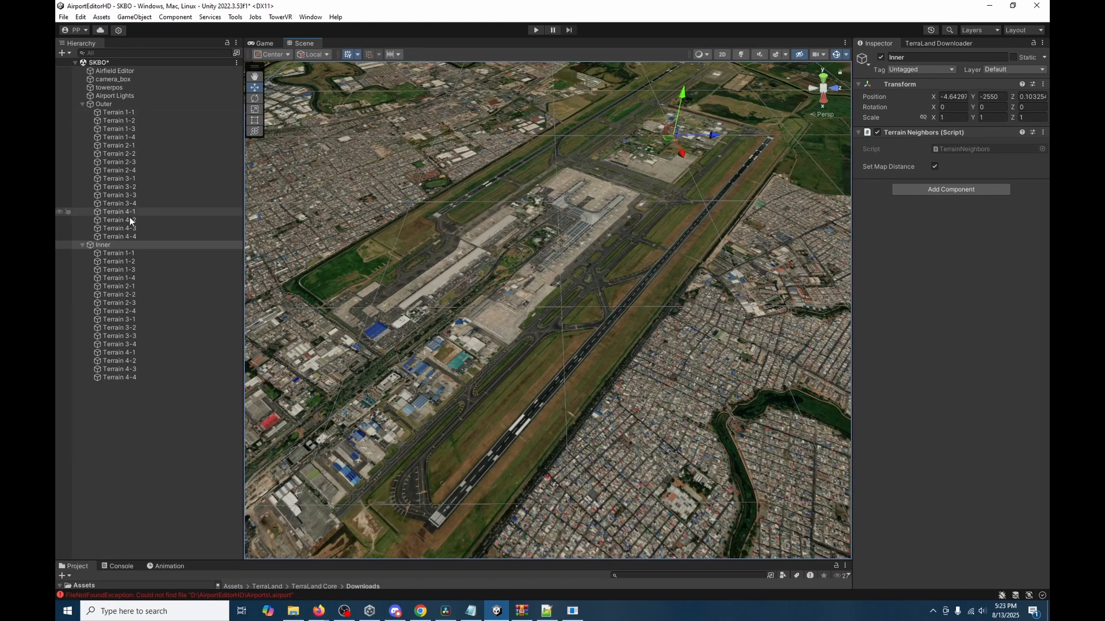
Step: Hide the Outer group and select the Inner group's Terrain 3-3 tile over the airport terminal area
{"action": "left_click", "coordinate": [115, 245]}
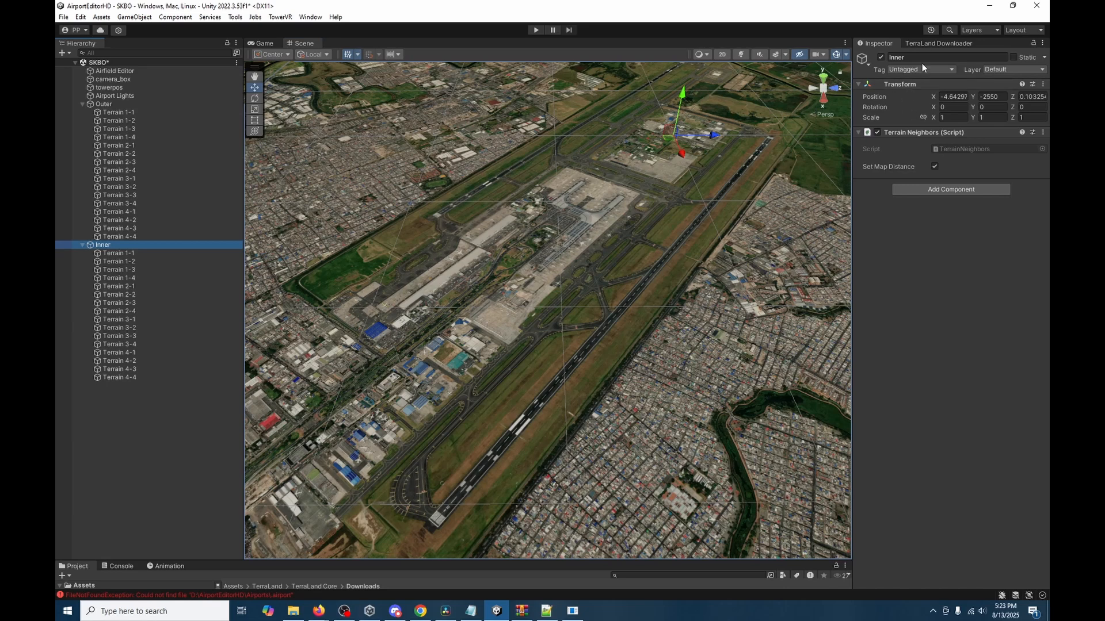
{"action": "left_click", "coordinate": [178, 278]}
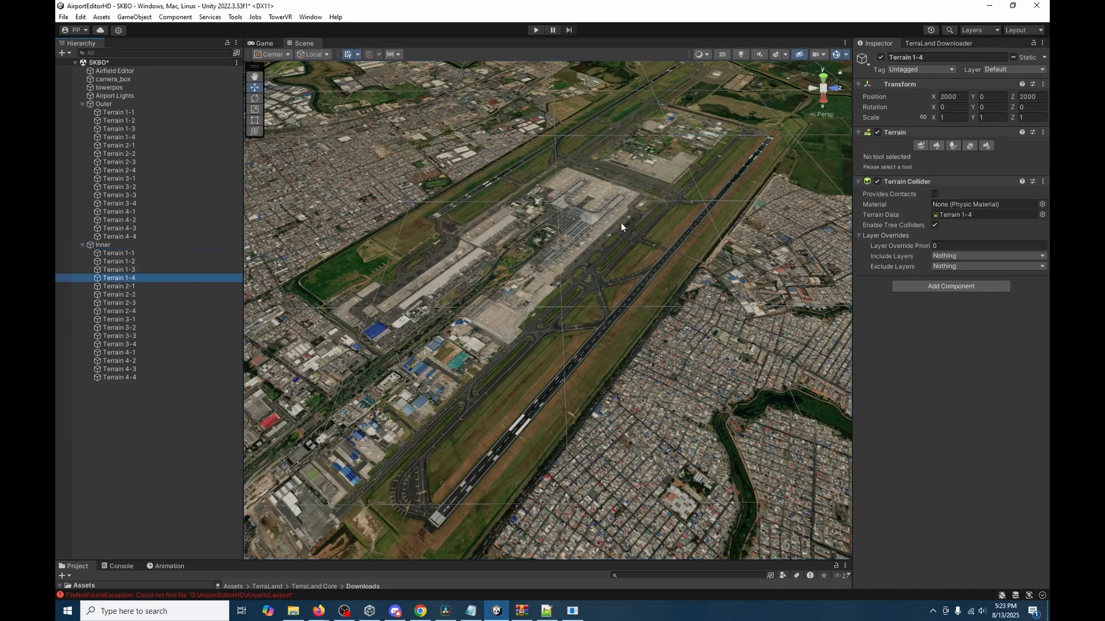
{"action": "left_click", "coordinate": [516, 276]}
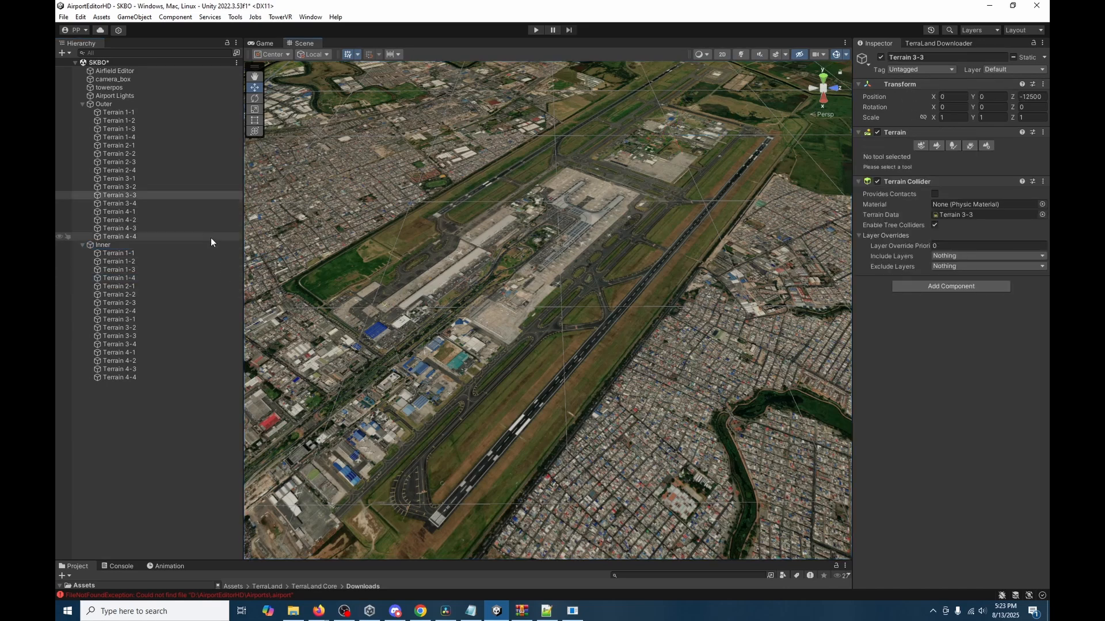
{"action": "left_click", "coordinate": [59, 104]}
{"action": "left_click", "coordinate": [596, 252]}
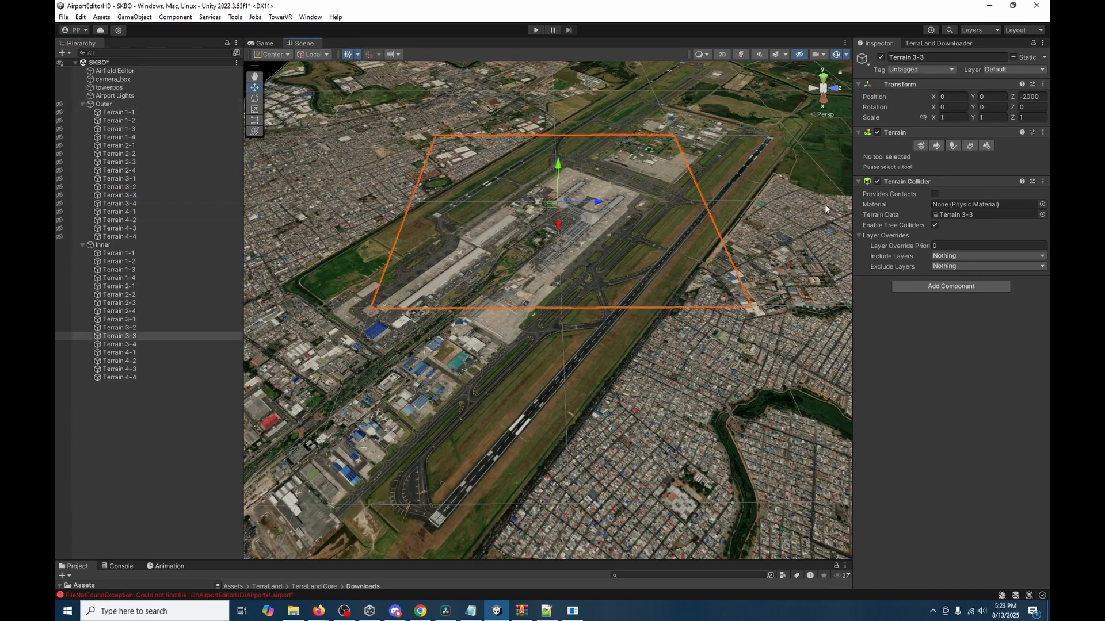
Step: Set up the Set Height terrain brush at size 500 and sample the target height beside the near end of the runway
{"action": "left_click", "coordinate": [938, 147]}
{"action": "left_click", "coordinate": [915, 157]}
{"action": "left_click", "coordinate": [895, 191]}
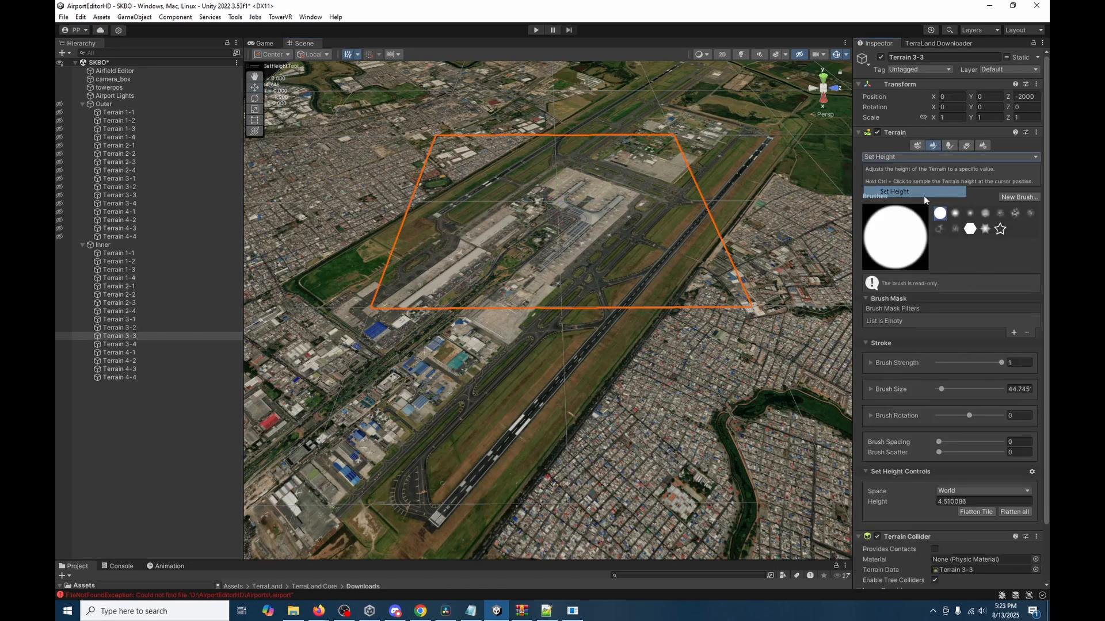
{"action": "left_click_drag", "start_coordinate": [941, 391], "coordinate": [1003, 390]}
{"action": "mouse_move", "coordinate": [523, 278]}
{"action": "left_mouse_down", "text": "alt"}
{"action": "mouse_move", "coordinate": [579, 280]}
{"action": "mouse_move", "coordinate": [564, 313]}
{"action": "mouse_move", "coordinate": [609, 284]}
{"action": "mouse_move", "coordinate": [606, 338]}
{"action": "left_mouse_up", "text": "alt"}
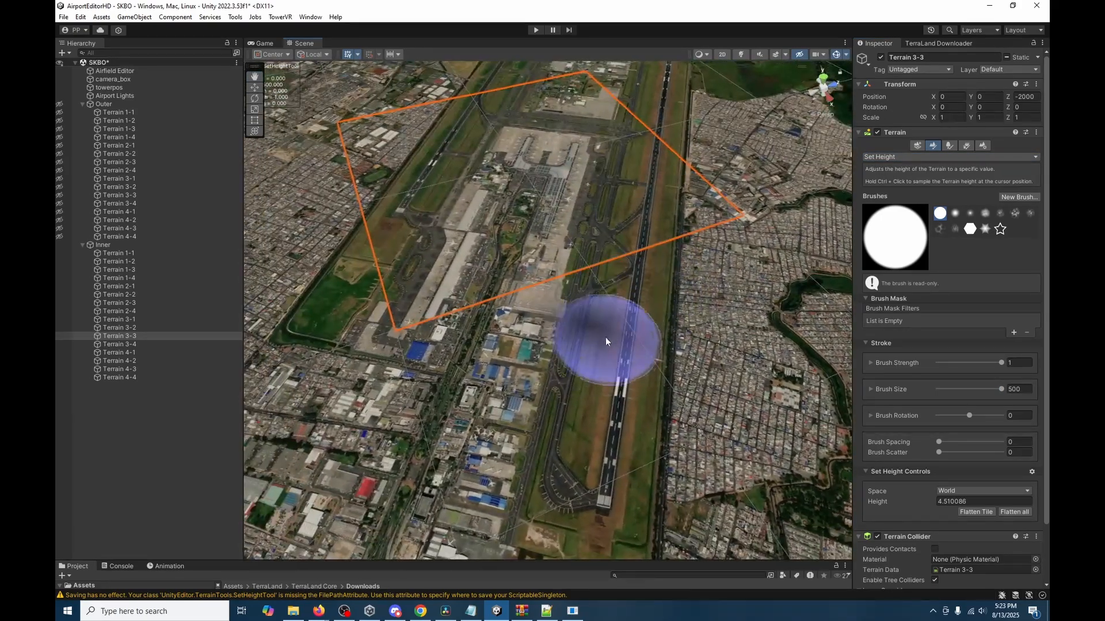
{"action": "left_click", "coordinate": [580, 472], "text": "ctrl"}
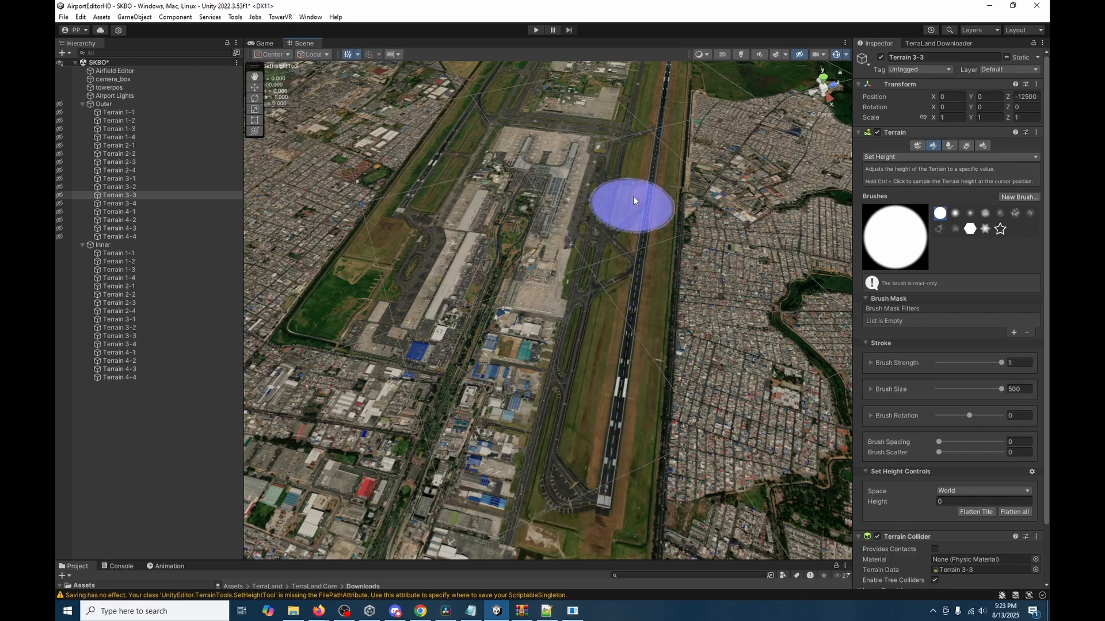
Step: Flatten the airport area with Set Height strokes at height 0 over the runways, taxiways, terminal aprons and adjoining grass
{"action": "middle_click_drag", "start_coordinate": [642, 91], "coordinate": [642, 136]}
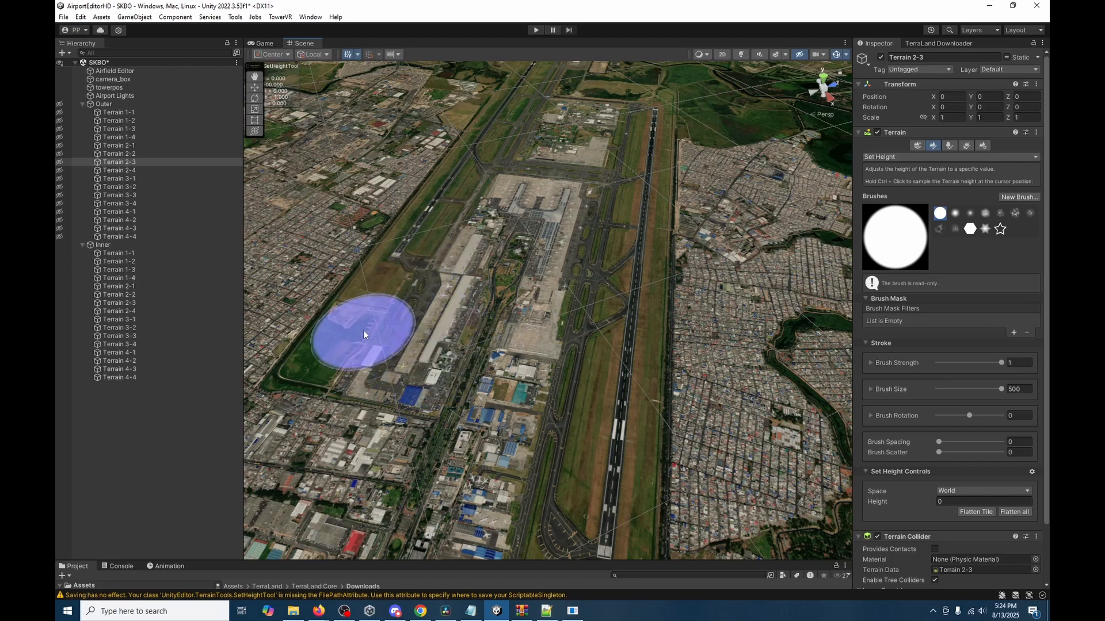
{"action": "left_click", "coordinate": [433, 265]}
{"action": "right_click_drag", "start_coordinate": [432, 262], "coordinate": [473, 280]}
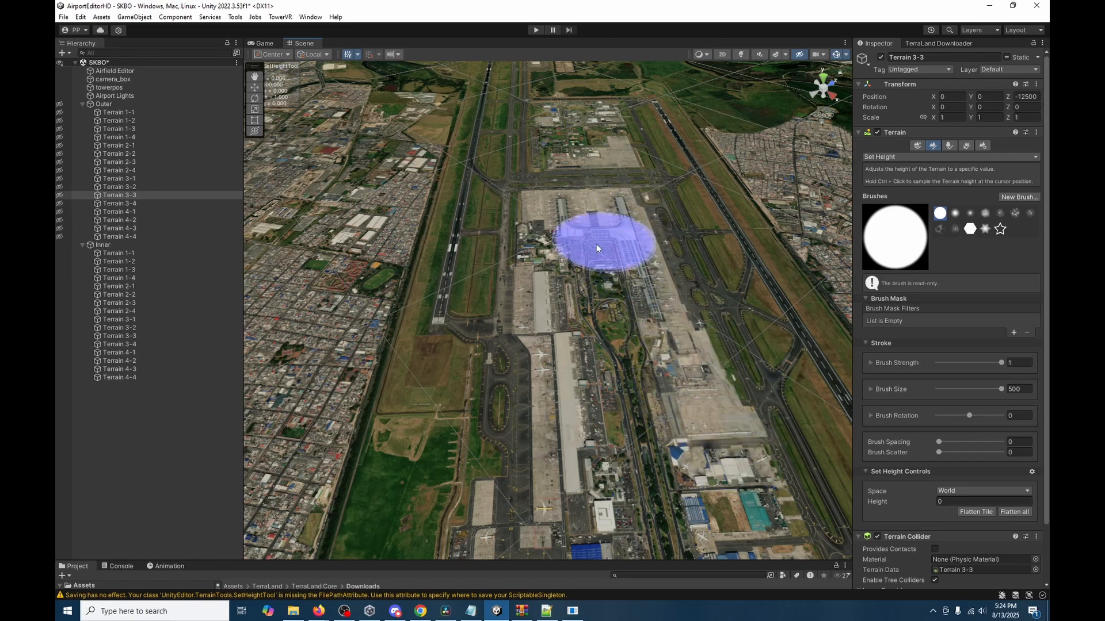
{"action": "right_click_drag", "start_coordinate": [497, 102], "coordinate": [499, 89]}
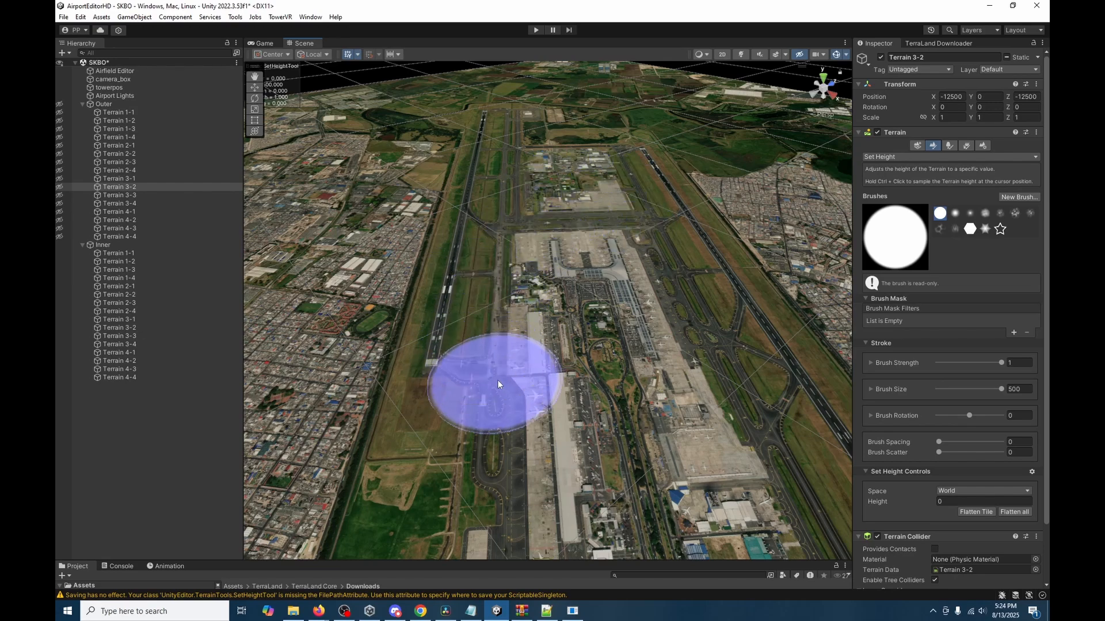
{"action": "left_click_drag", "start_coordinate": [494, 375], "coordinate": [527, 446]}
{"action": "mouse_move", "coordinate": [527, 447]}
{"action": "right_mouse_down"}
{"action": "mouse_move", "coordinate": [600, 479]}
{"action": "mouse_move", "coordinate": [610, 467]}
{"action": "right_mouse_up"}
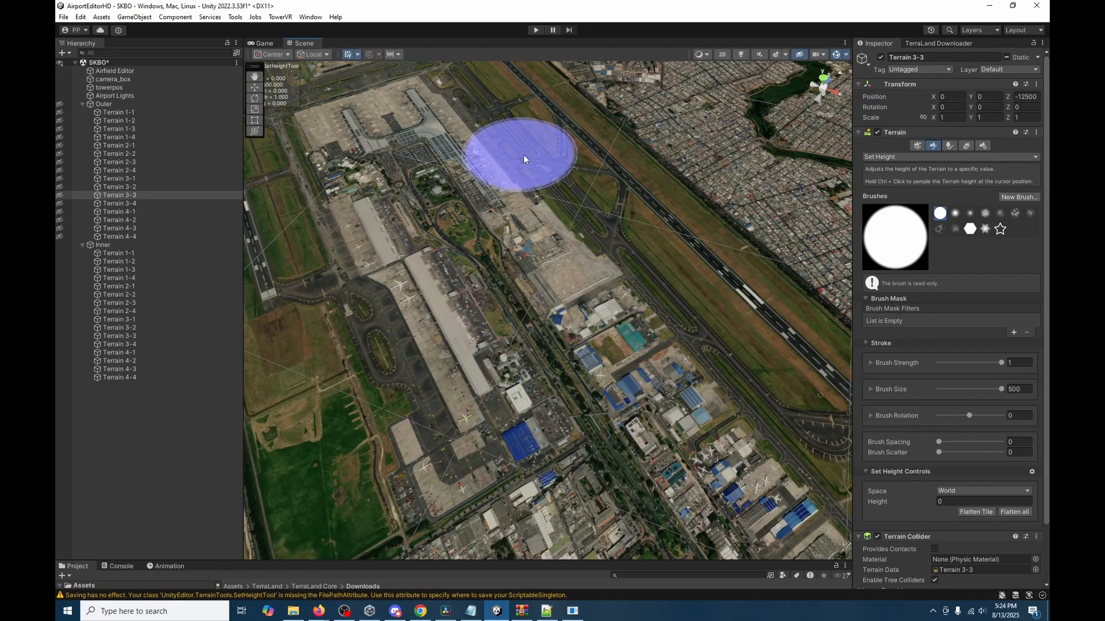
{"action": "mouse_move", "coordinate": [506, 98]}
{"action": "right_mouse_down"}
{"action": "mouse_move", "coordinate": [518, 124]}
{"action": "mouse_move", "coordinate": [596, 167]}
{"action": "right_mouse_up"}
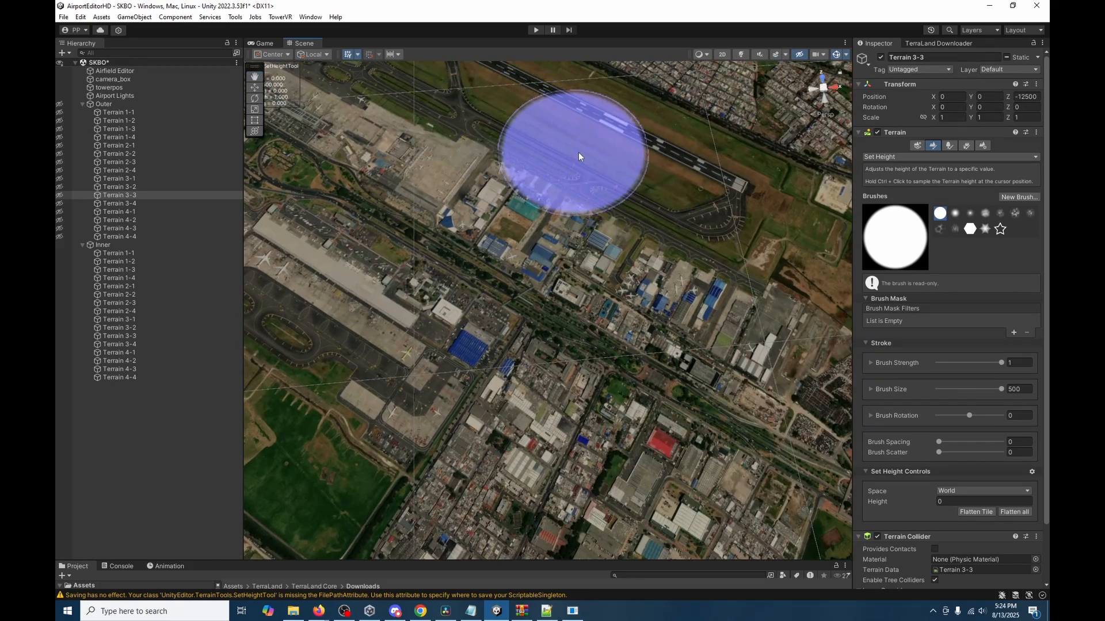
{"action": "right_click_drag", "start_coordinate": [600, 156], "coordinate": [481, 81]}
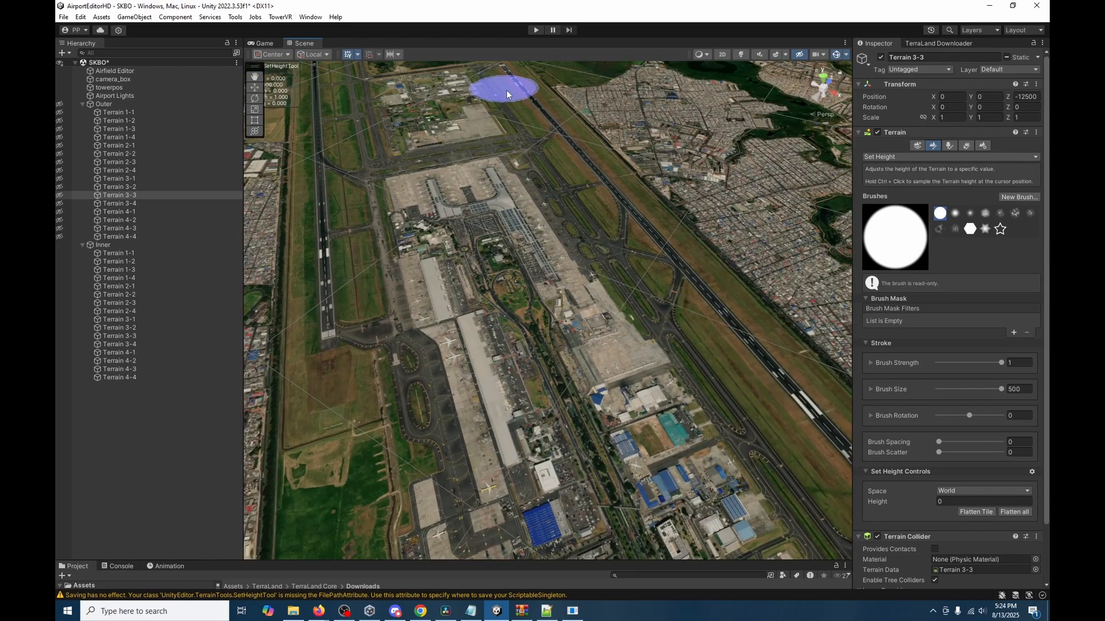
{"action": "mouse_move", "coordinate": [742, 424]}
{"action": "right_mouse_down"}
{"action": "mouse_move", "coordinate": [604, 395]}
{"action": "mouse_move", "coordinate": [562, 365]}
{"action": "right_mouse_up"}
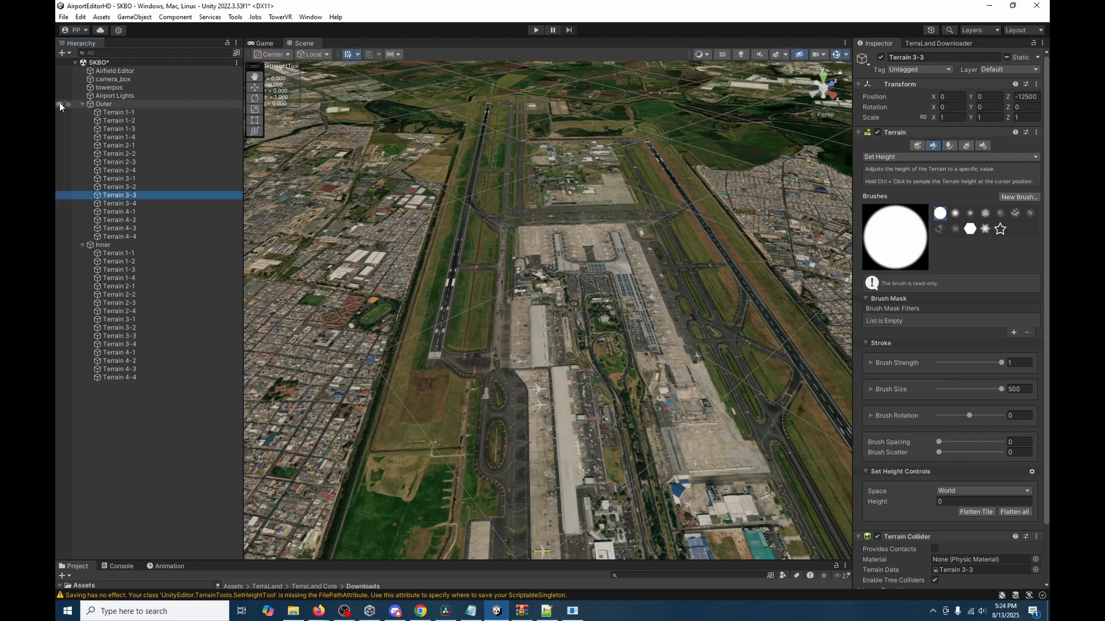
Step: Stop height painting and show the Outer group again, bringing the whole airport and its surroundings into view
{"action": "left_click", "coordinate": [920, 146]}
{"action": "right_click_drag", "start_coordinate": [610, 277], "coordinate": [189, 322]}
{"action": "key", "text": "a"}
Step: Set the Airfield Editor's Icao to SKBO and reload the last saved airport roads and gates
{"action": "left_click", "coordinate": [115, 72]}
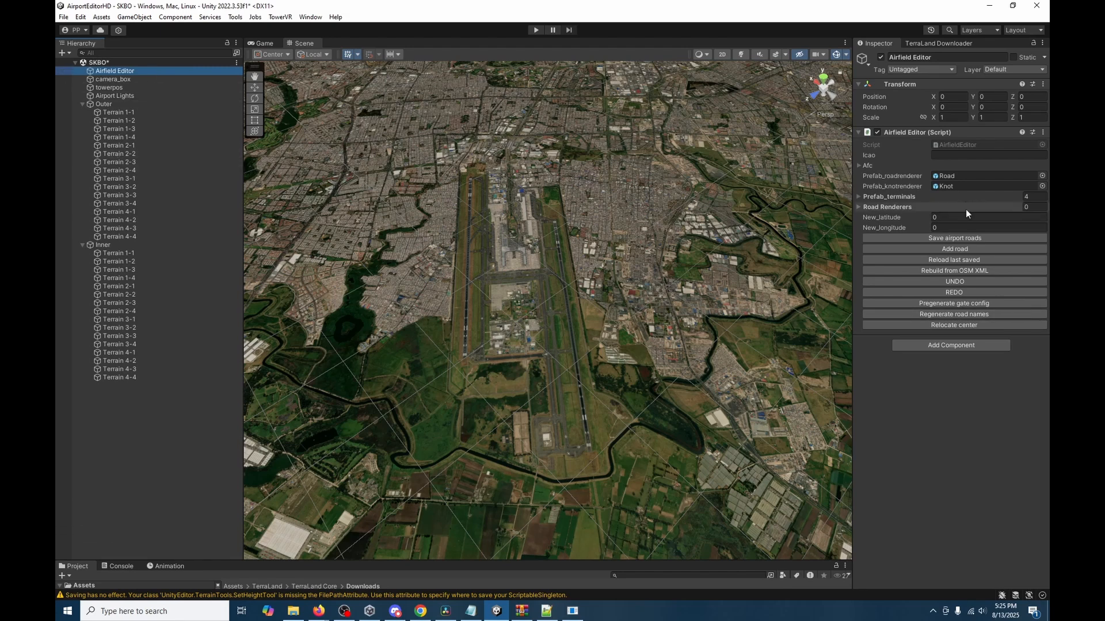
{"action": "left_click", "coordinate": [958, 155]}
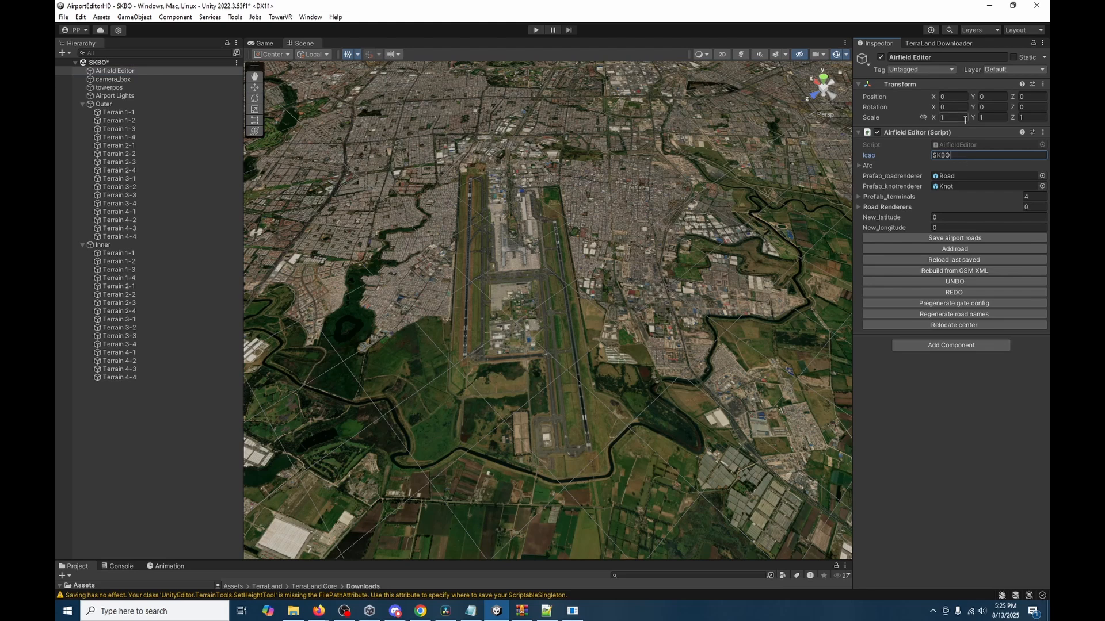
{"action": "left_click", "coordinate": [930, 262]}
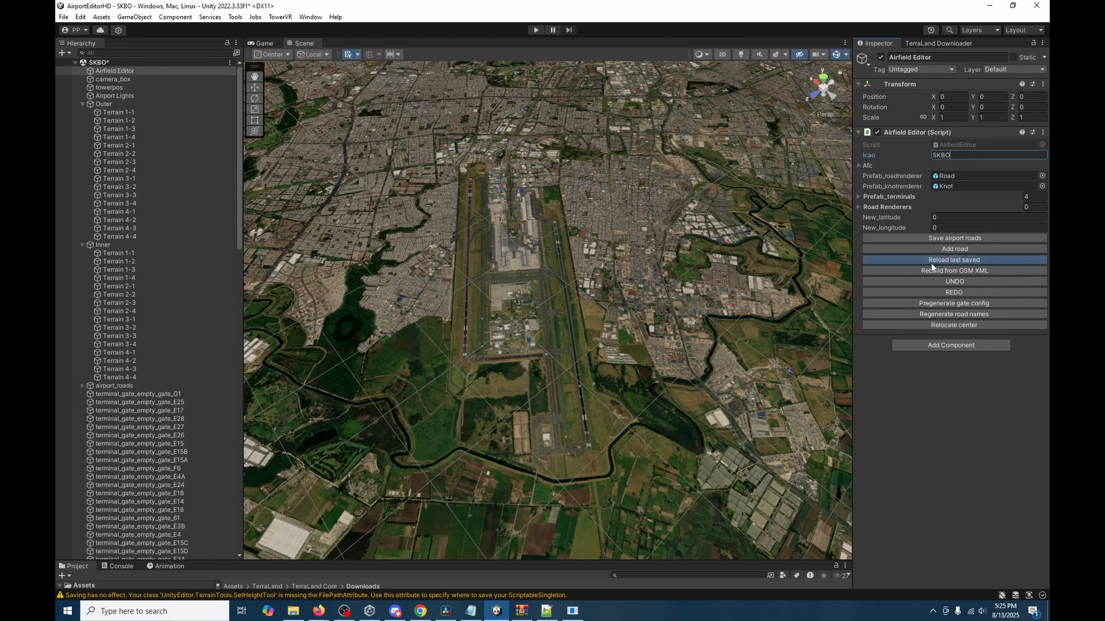
Step: Examine how the loaded runway, taxiway and gate lines align with the airport imagery
{"action": "left_click_drag", "start_coordinate": [593, 478], "coordinate": [839, 484], "text": "alt"}
{"action": "key", "text": "d"}
{"action": "right_click_drag", "start_coordinate": [840, 482], "coordinate": [910, 477]}
{"action": "key", "text": "w"}
{"action": "key", "text": "a"}
{"action": "key", "text": "a"}
{"action": "right_click_drag", "start_coordinate": [788, 492], "coordinate": [856, 442]}
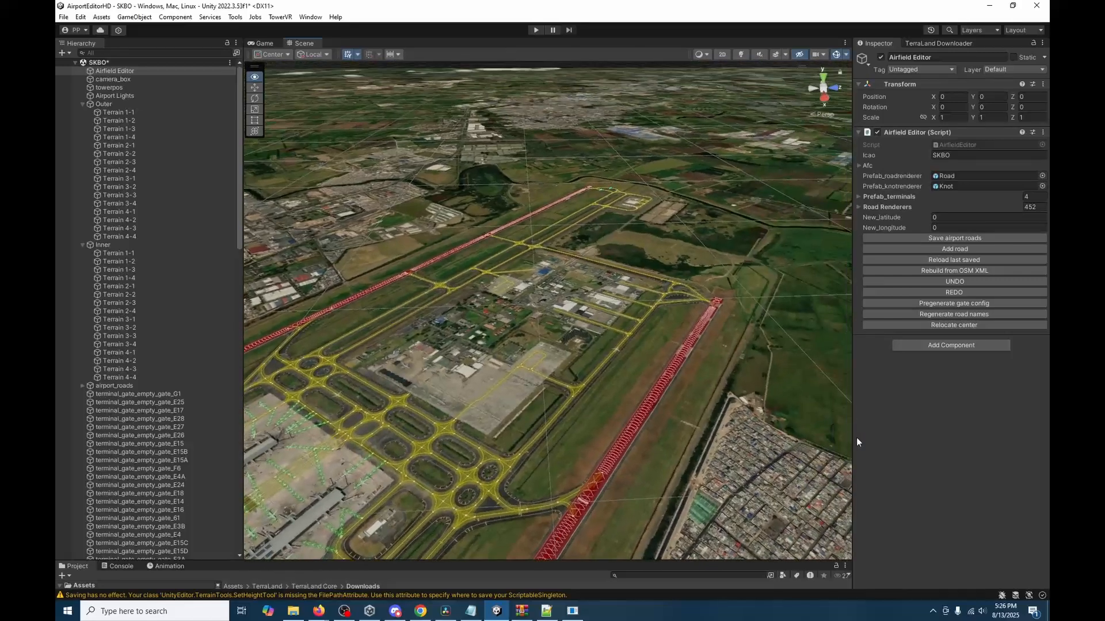